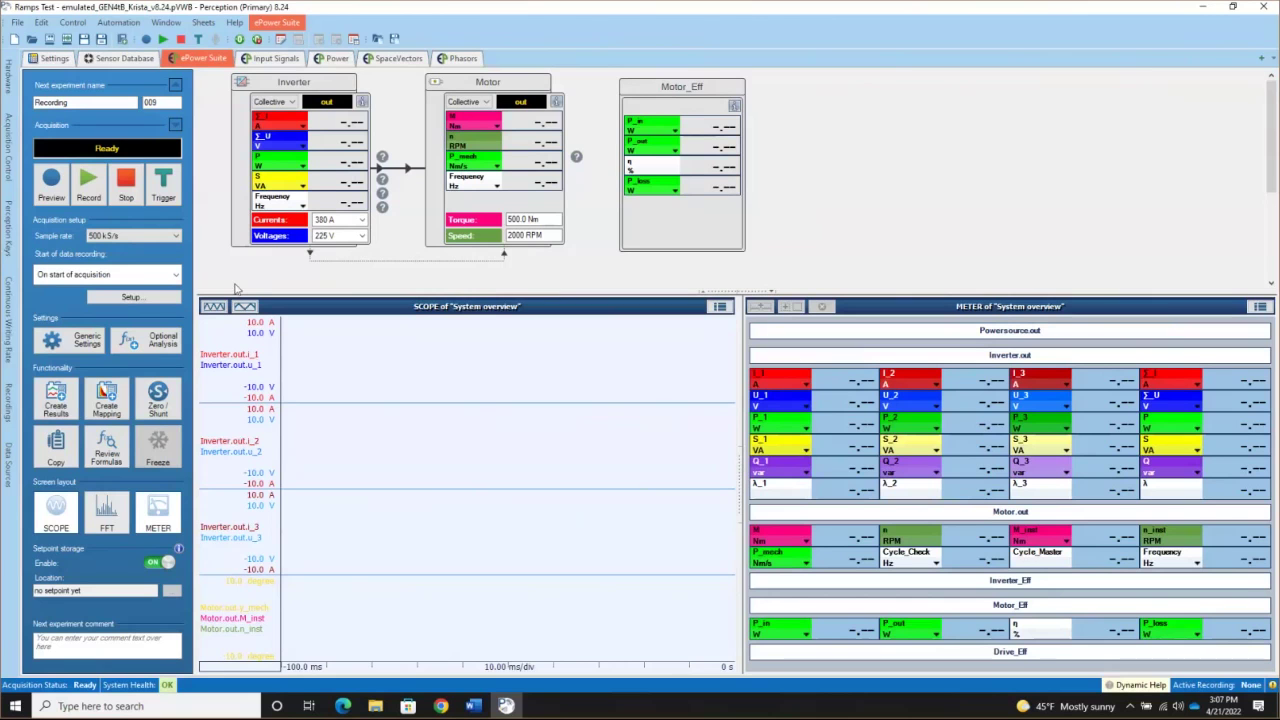
Step: Start the acquisition preview and display the live scope and meter data of the Inverter, followed by the Motor
{"action": "left_click", "coordinate": [51, 182]}
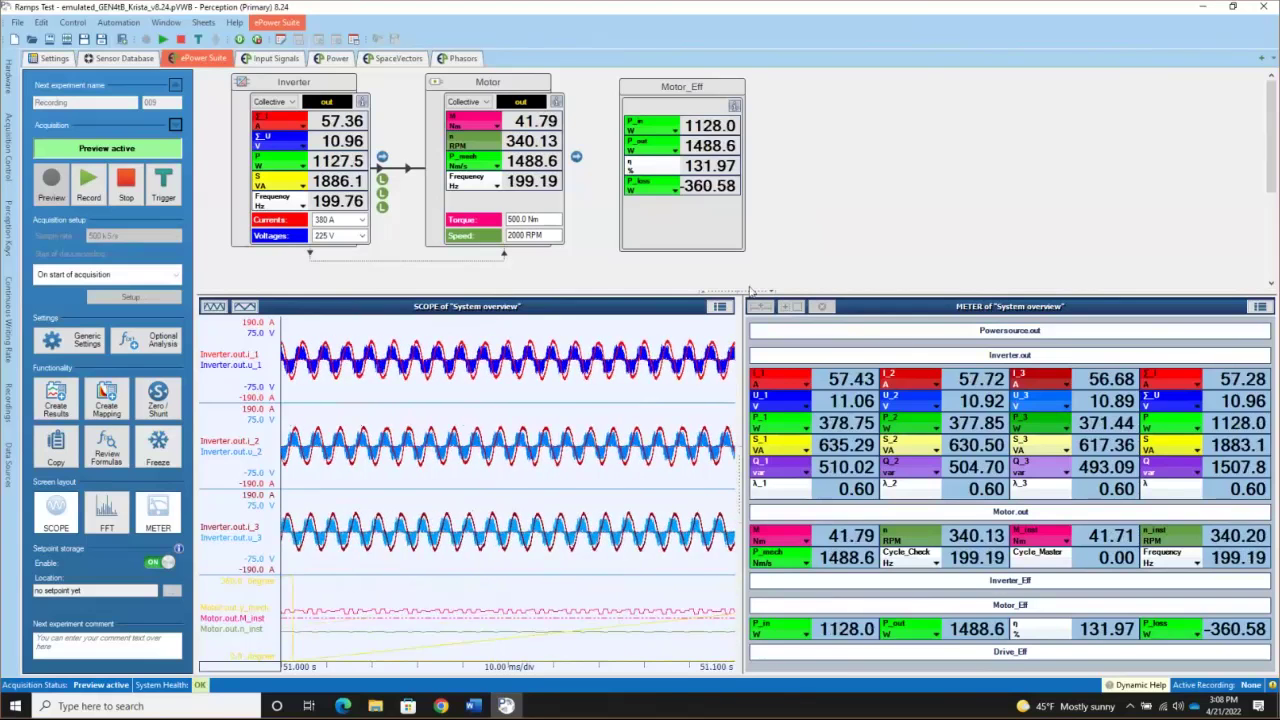
{"action": "left_click", "coordinate": [271, 171]}
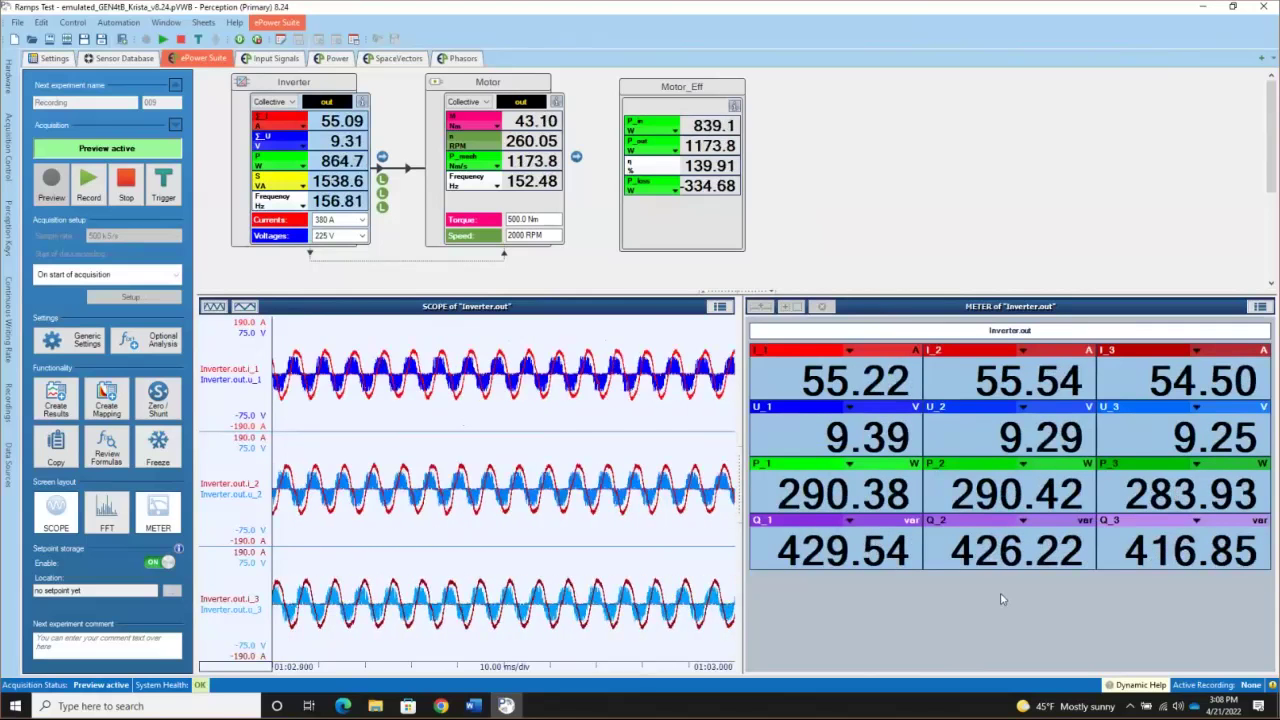
{"action": "left_click", "coordinate": [489, 210]}
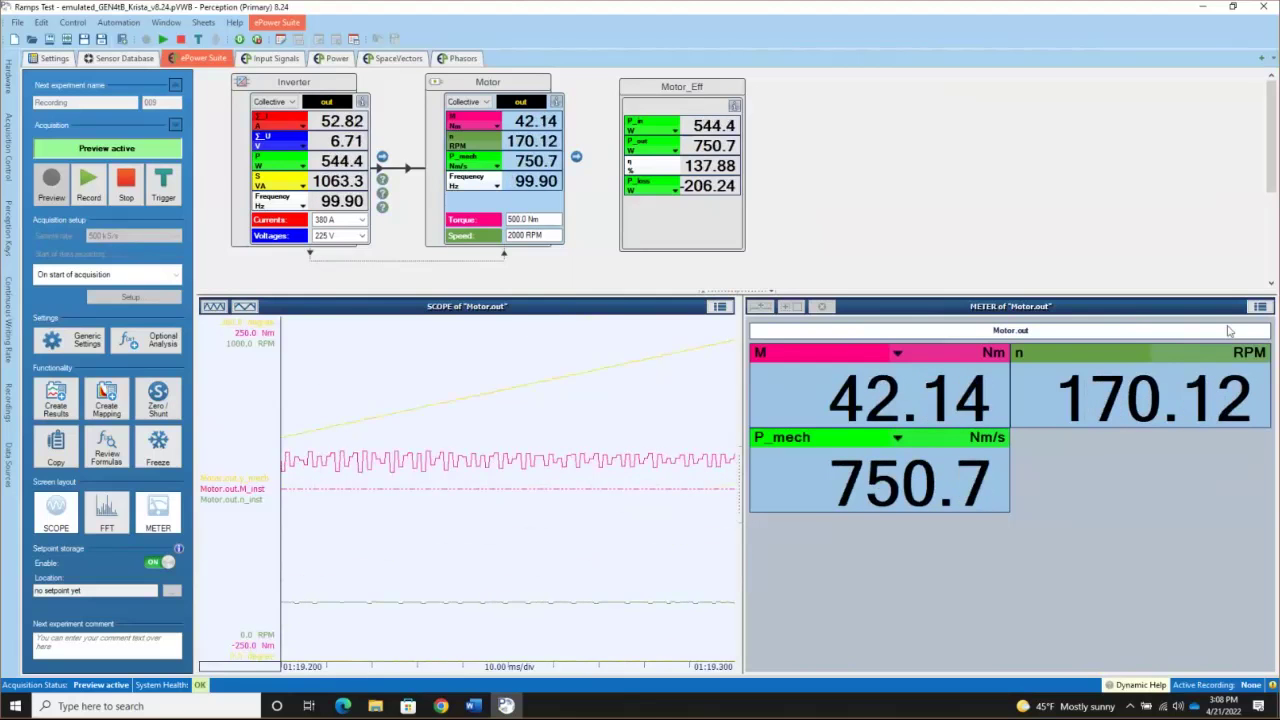
Step: Add the Frequency, M_inst and n_inst values to the Motor.out meter display
{"action": "left_click", "coordinate": [1259, 307]}
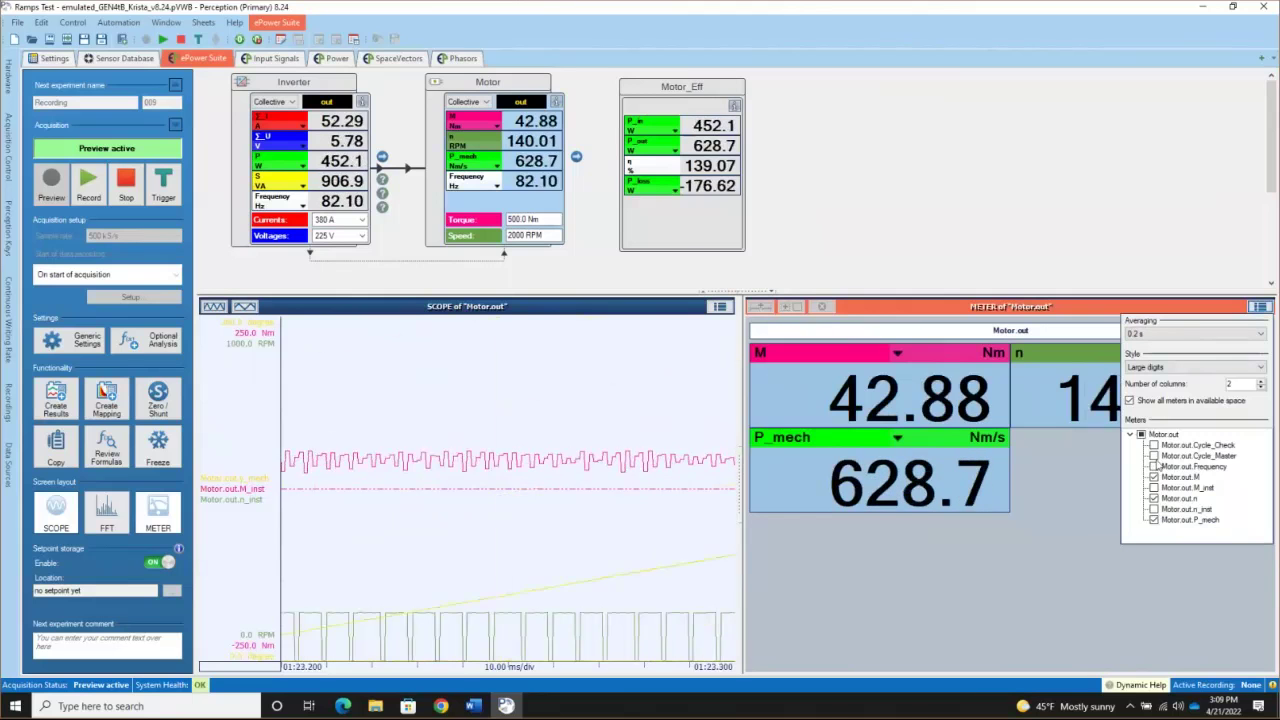
{"action": "left_click", "coordinate": [1154, 466]}
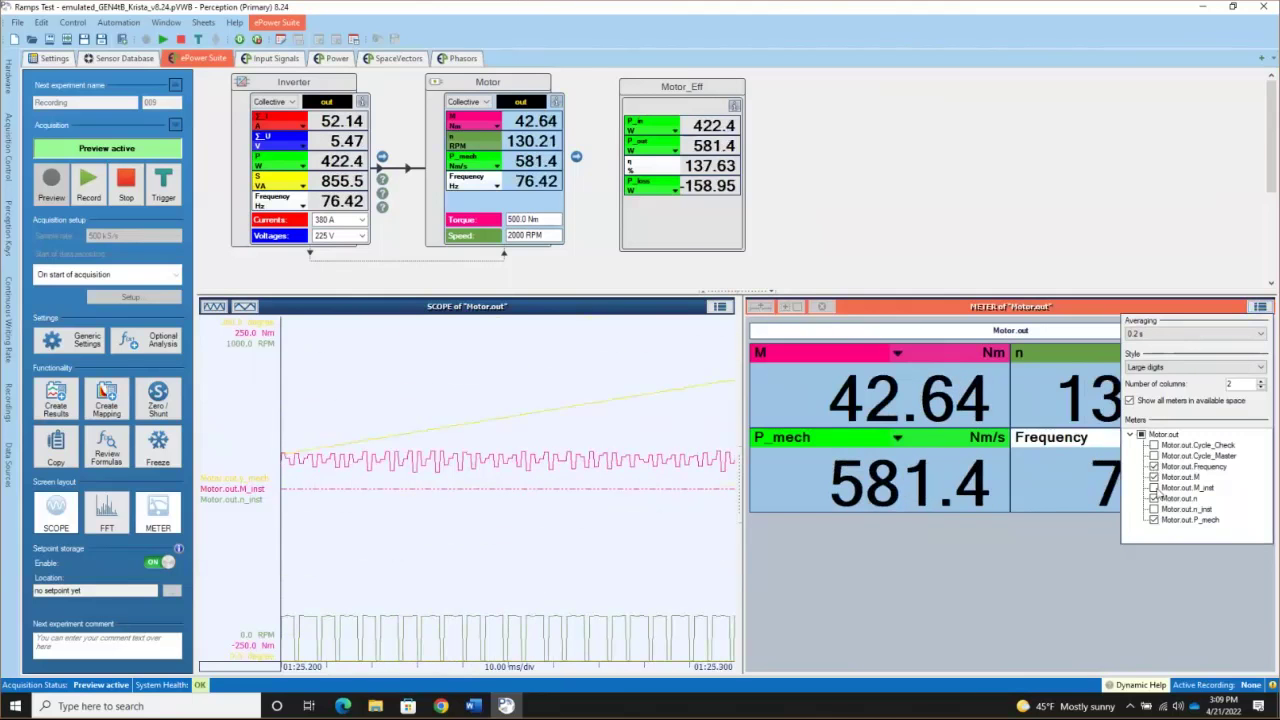
{"action": "left_click", "coordinate": [1154, 487]}
{"action": "left_click", "coordinate": [1154, 509]}
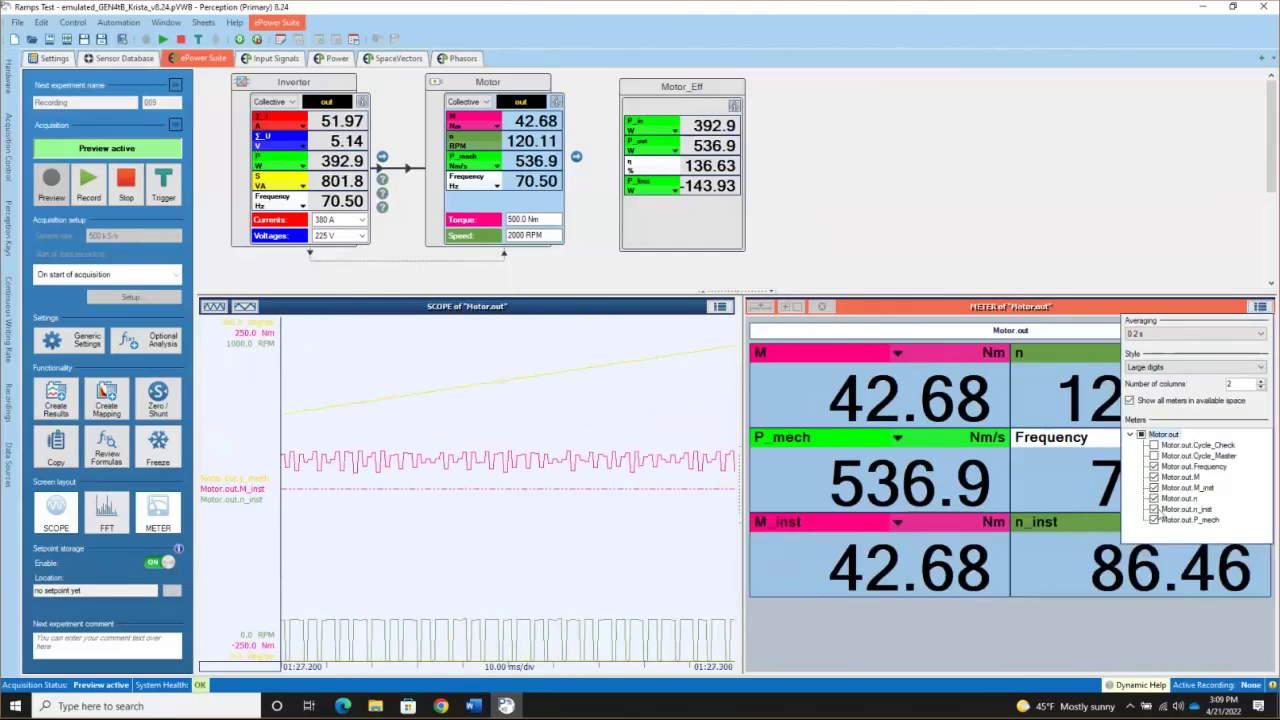
{"action": "left_click", "coordinate": [1073, 312]}
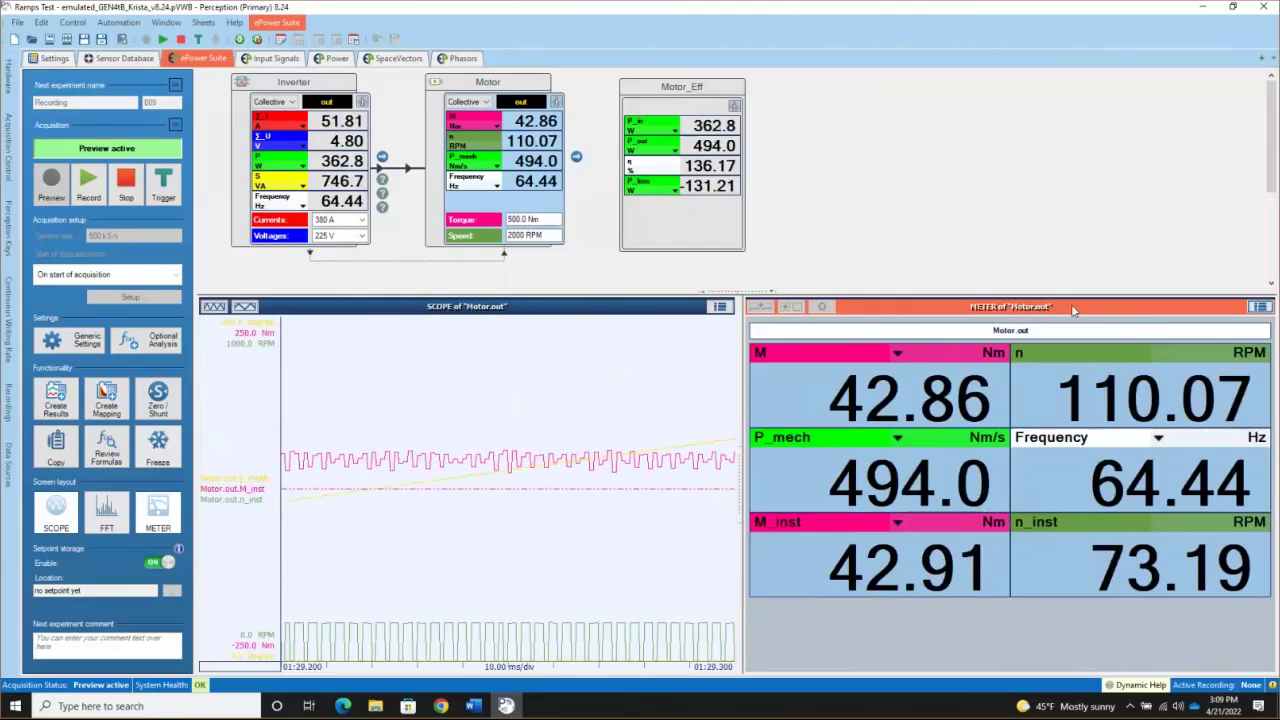
Step: Set the Motor.out meter display style to Small digits
{"action": "left_click", "coordinate": [1258, 307]}
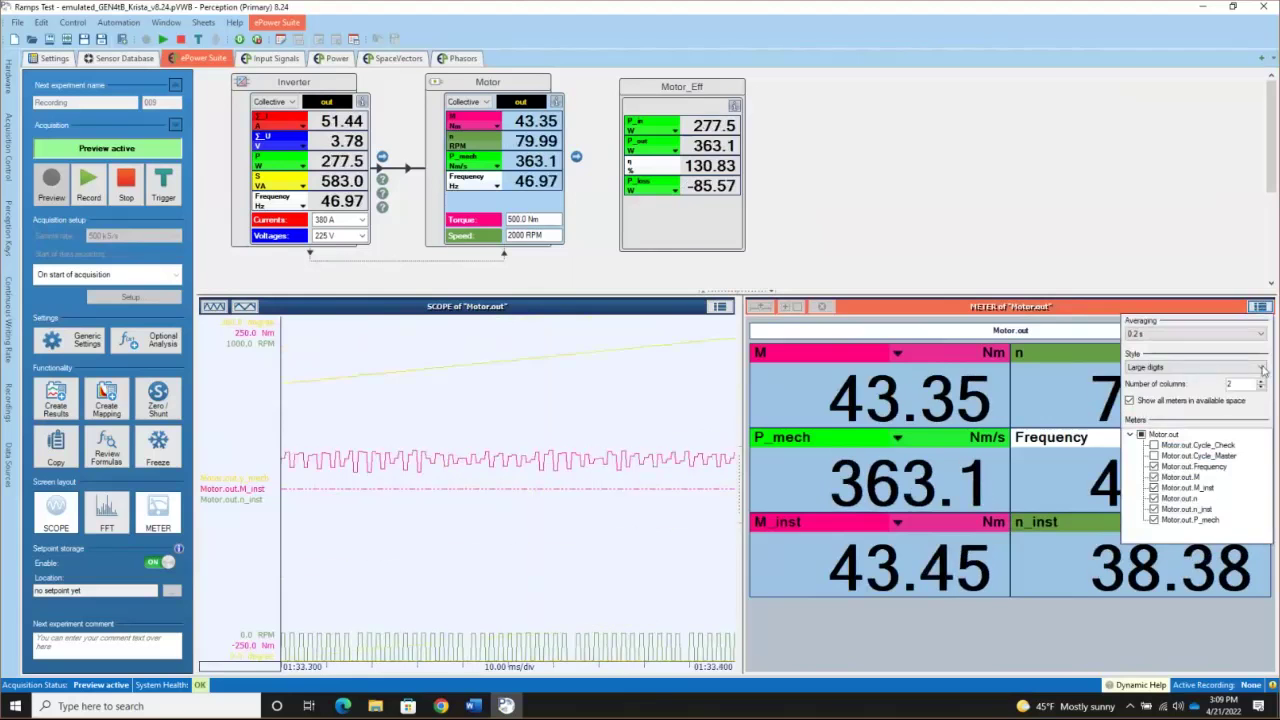
{"action": "left_click", "coordinate": [1230, 367]}
{"action": "left_click", "coordinate": [1176, 391]}
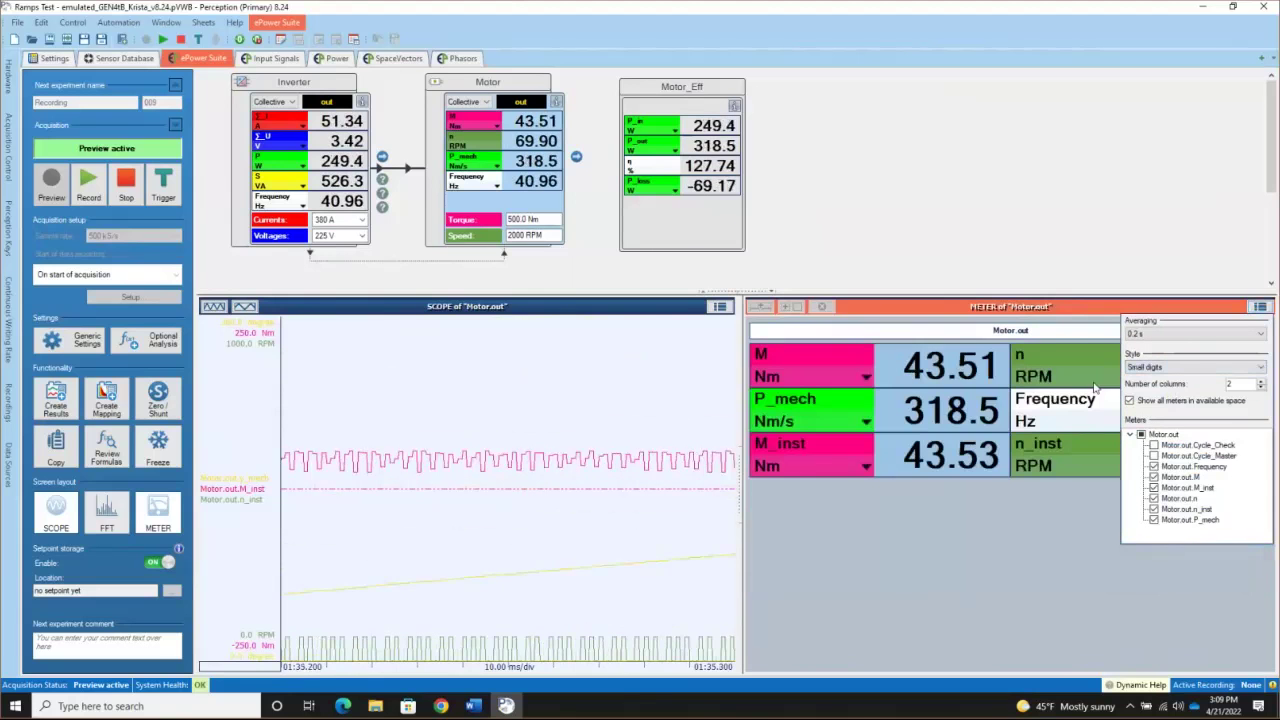
{"action": "left_click", "coordinate": [1022, 564]}
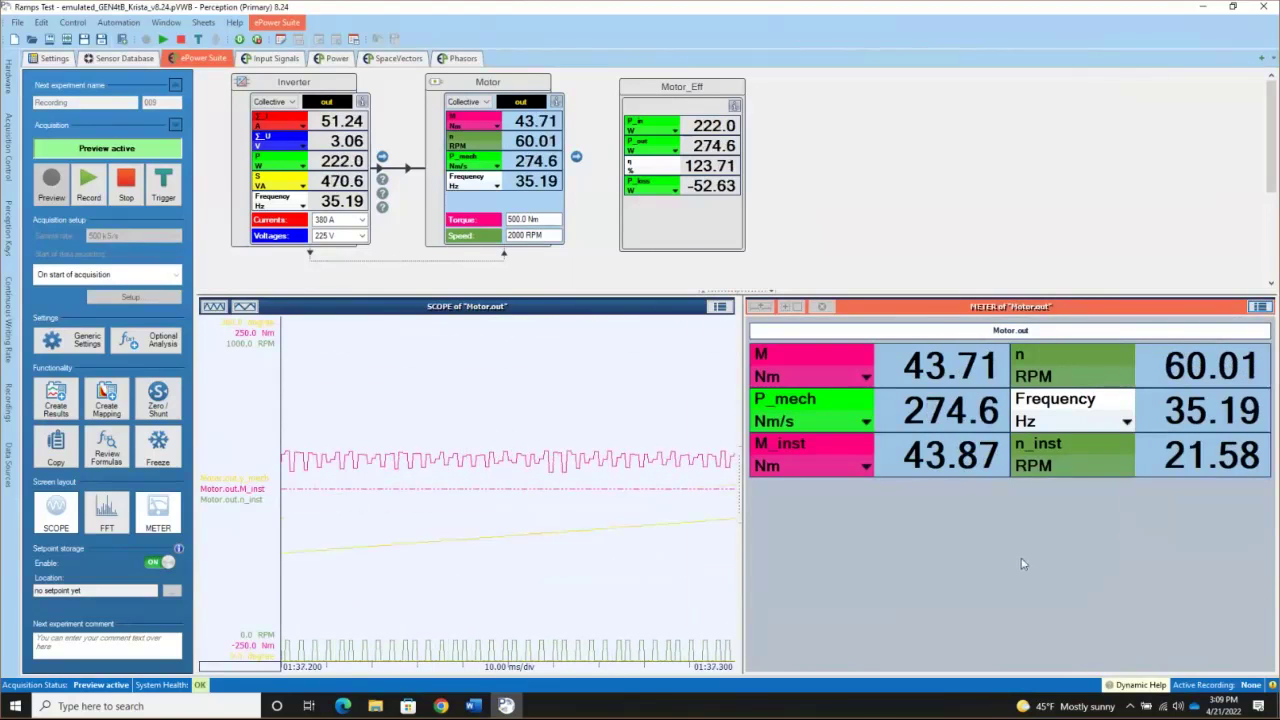
Step: Display the Inverter data and try the FFT spectrum view, ending with only the scope and meter views shown
{"action": "left_click", "coordinate": [318, 170]}
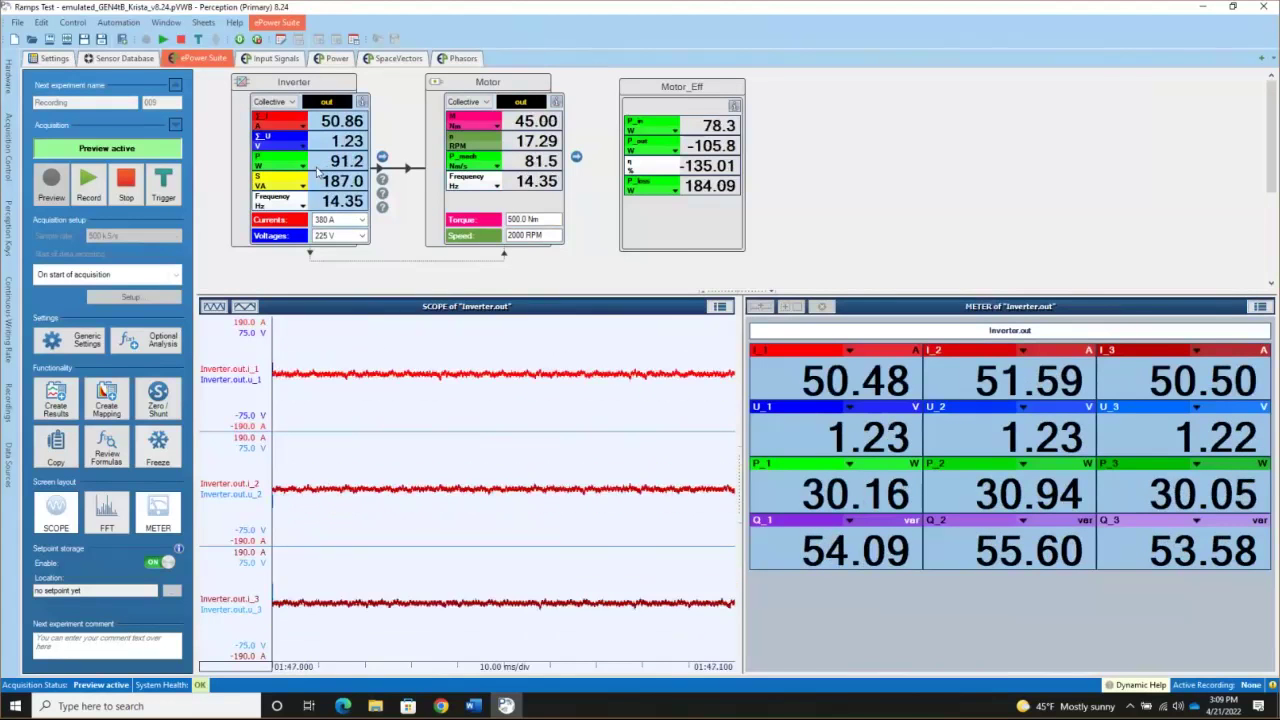
{"action": "left_click", "coordinate": [105, 512]}
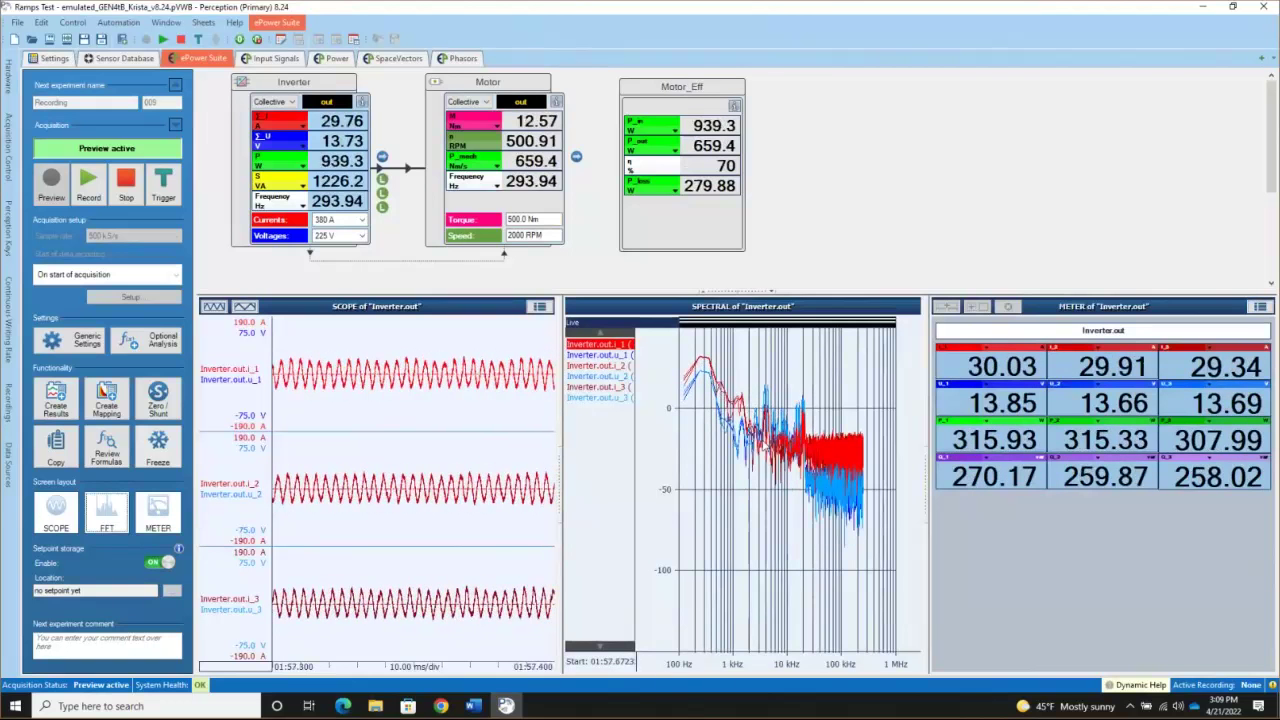
{"action": "left_click", "coordinate": [160, 514]}
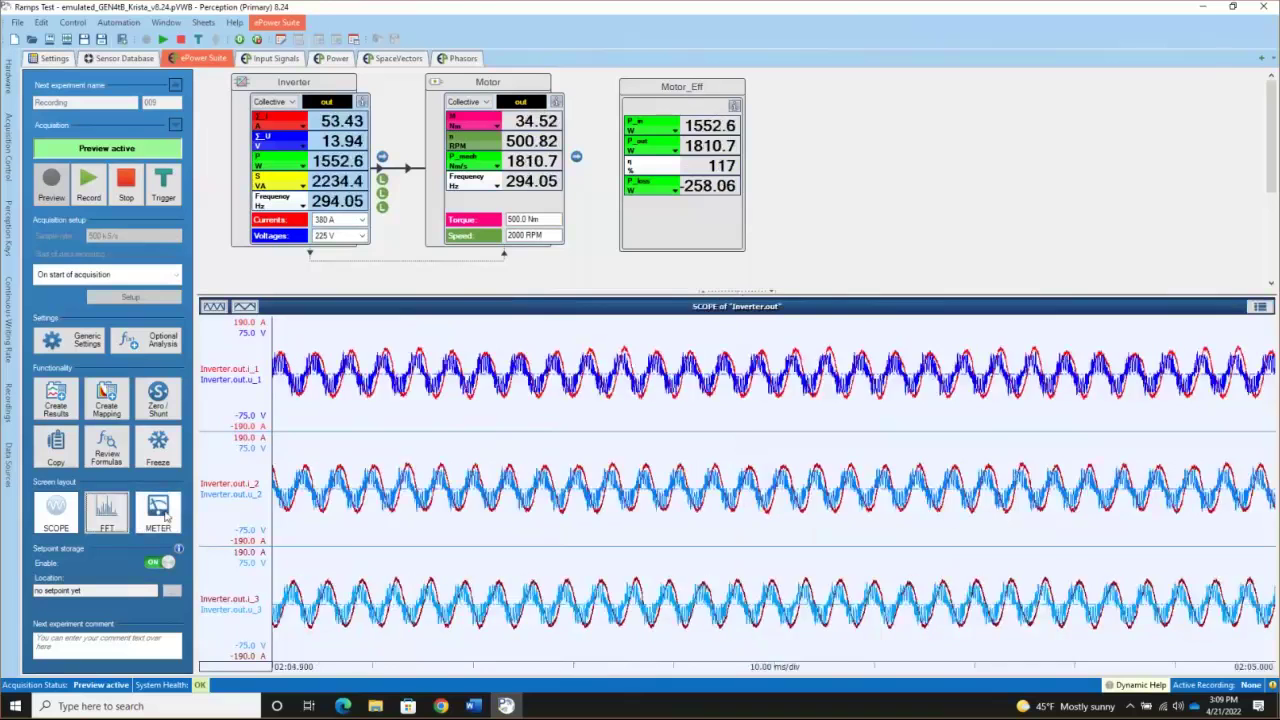
{"action": "left_click", "coordinate": [158, 510]}
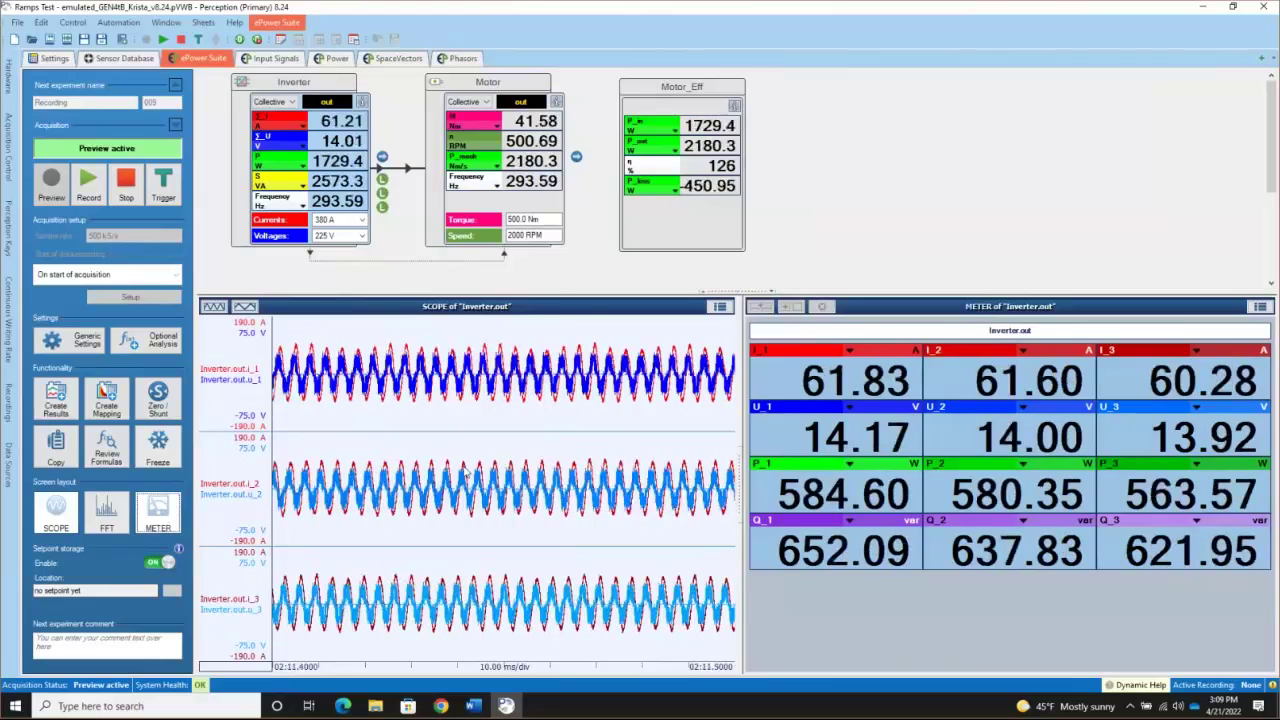
Step: Examine the live waveforms on the Input Signals sheet, switching from the Inverter.out page to Motor.out
{"action": "left_click", "coordinate": [272, 58]}
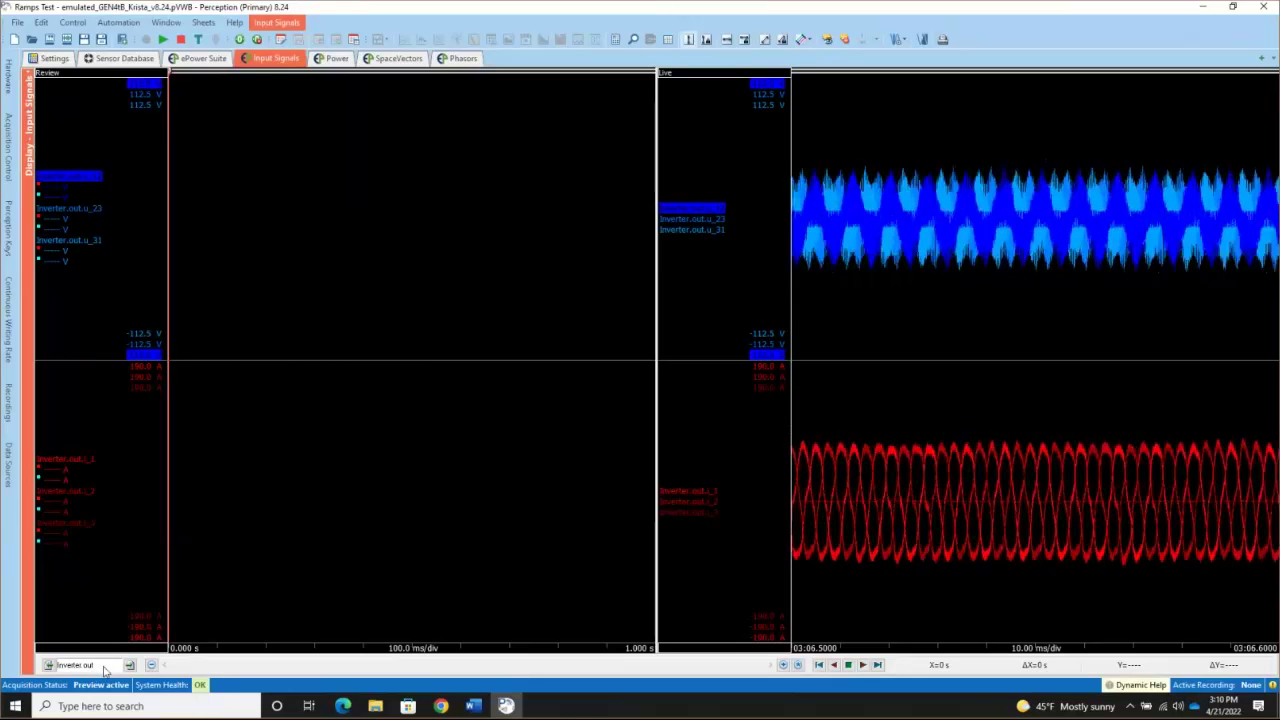
{"action": "left_click", "coordinate": [104, 667]}
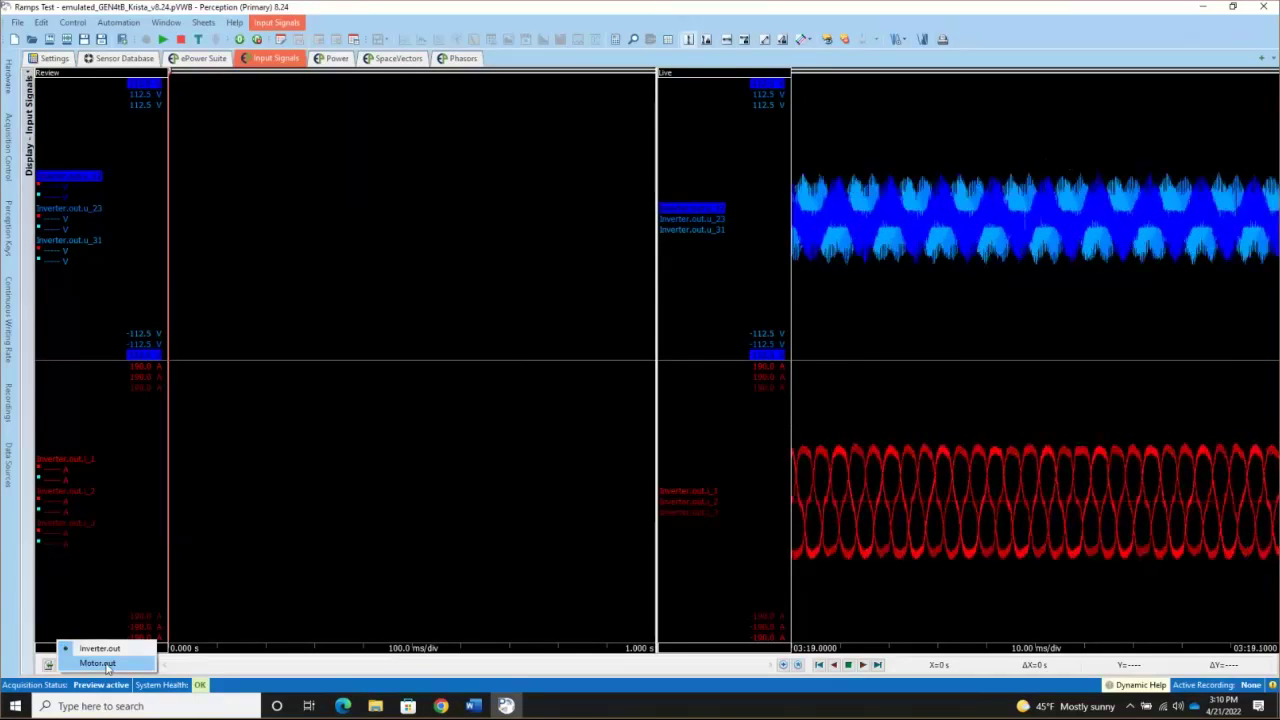
{"action": "left_click", "coordinate": [99, 663]}
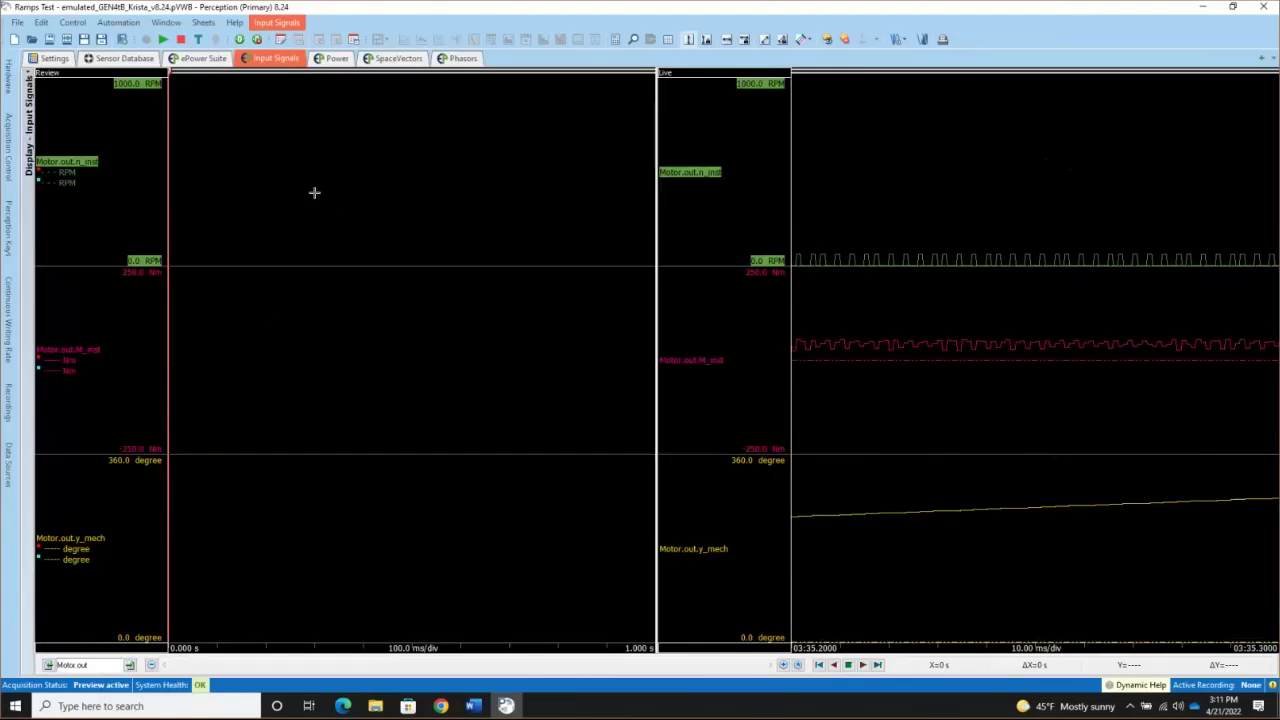
Step: Open the Power sheet and autoscale all traces on its Inverter.out page
{"action": "left_click", "coordinate": [333, 58]}
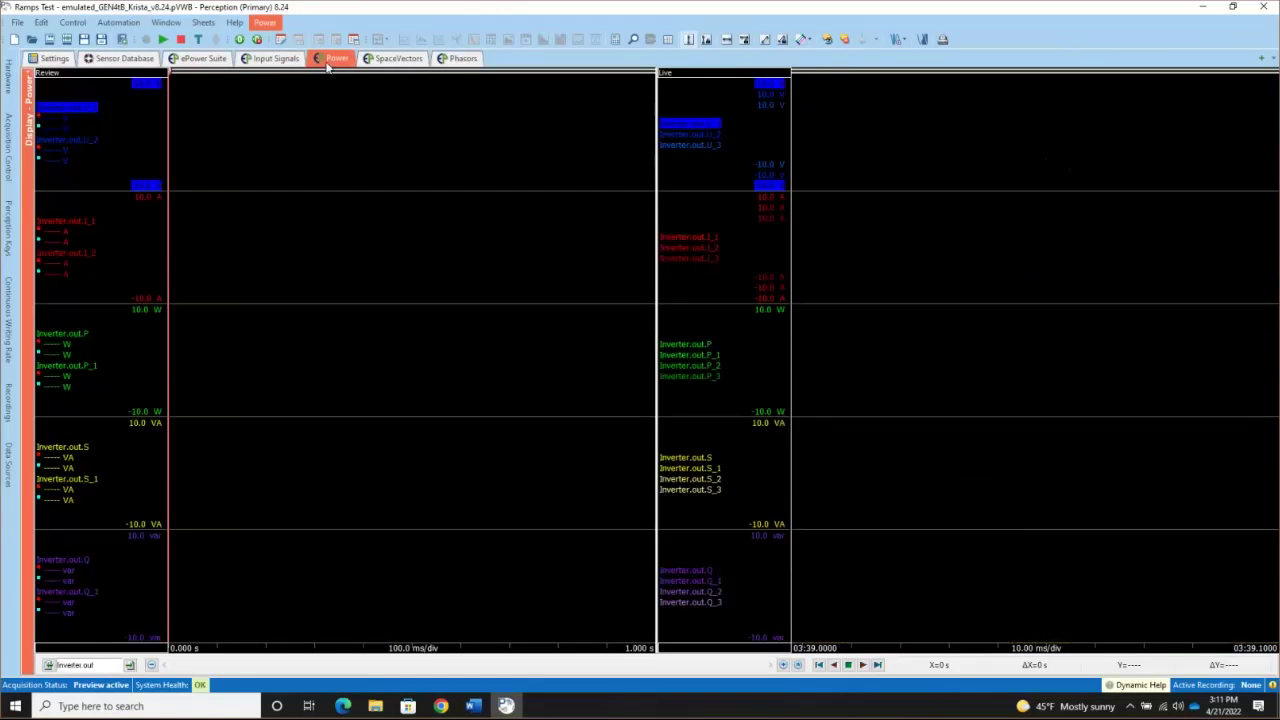
{"action": "right_click", "coordinate": [690, 119]}
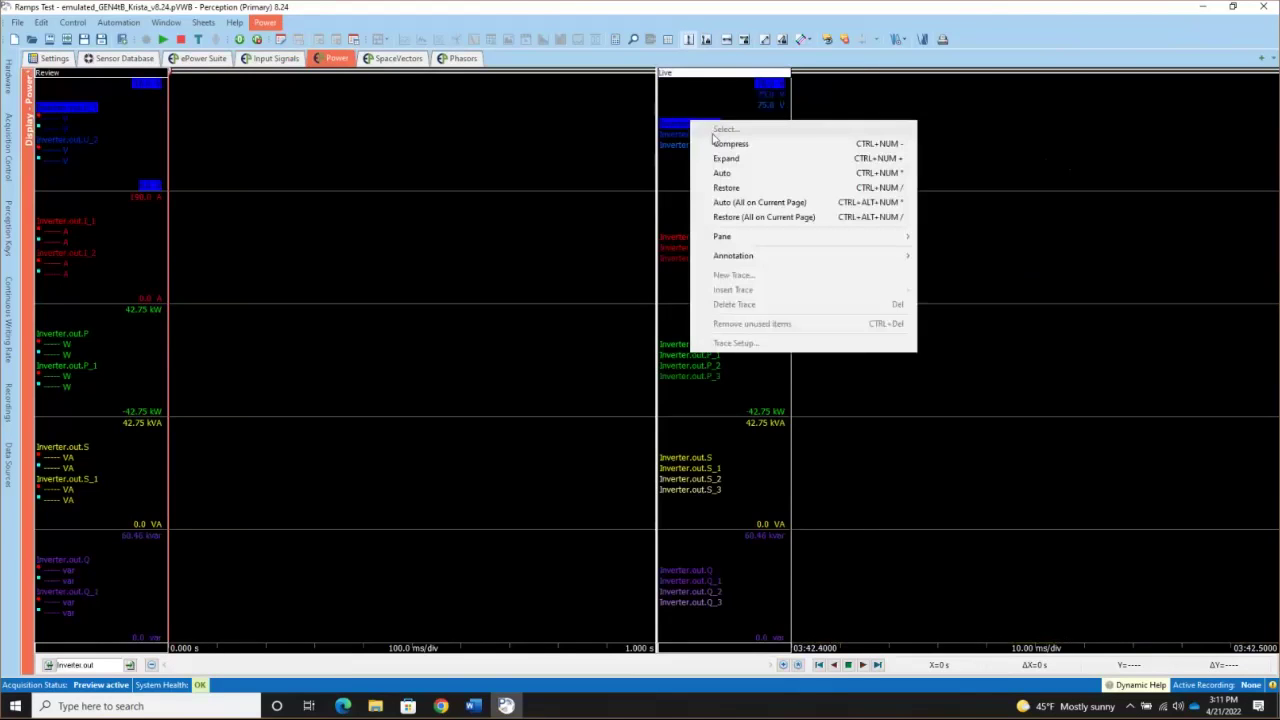
{"action": "left_click", "coordinate": [740, 202]}
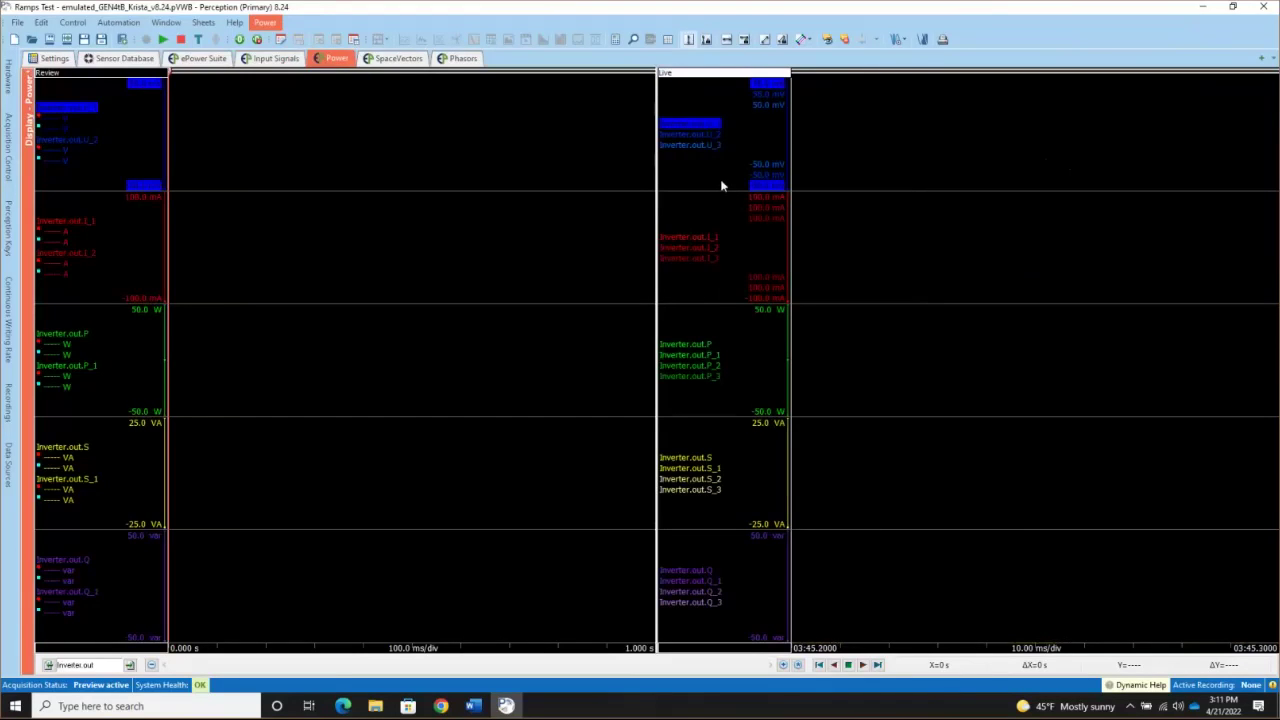
Step: Check the Motor.out page of the Power sheet, then return to Inverter.out and autoscale all its traces again
{"action": "left_click", "coordinate": [130, 665]}
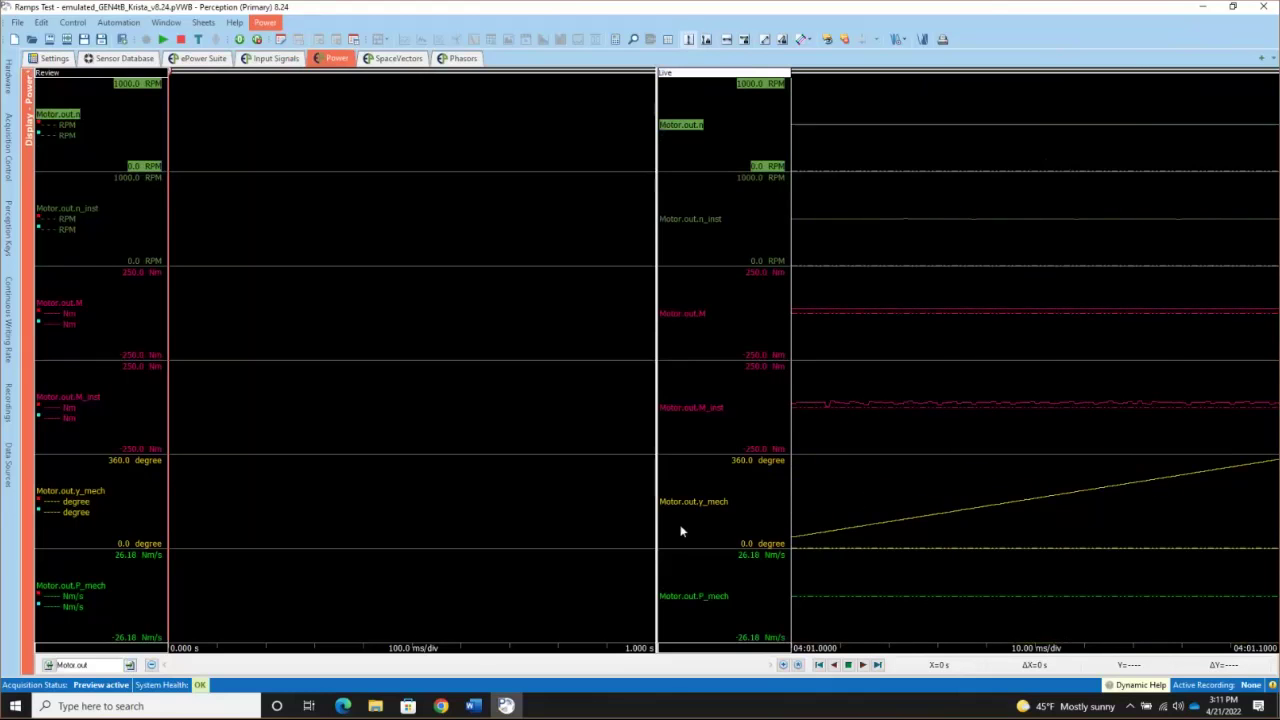
{"action": "left_click", "coordinate": [47, 665]}
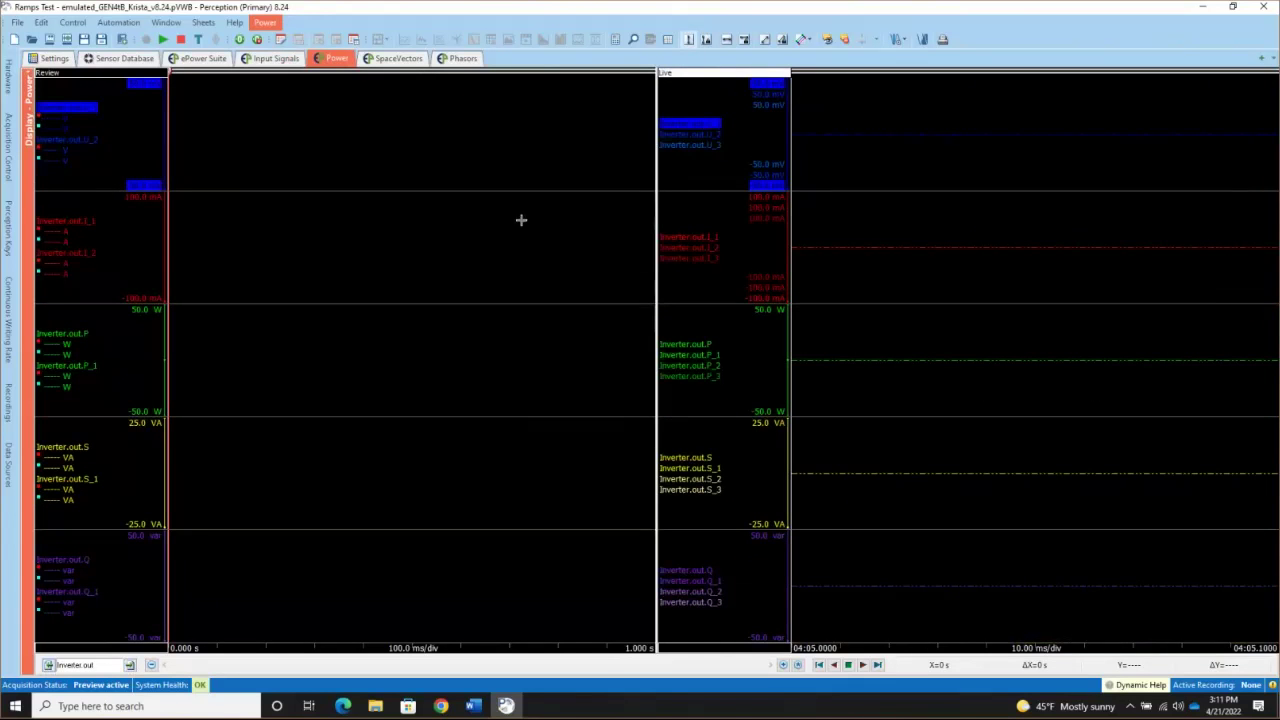
{"action": "right_click", "coordinate": [695, 130]}
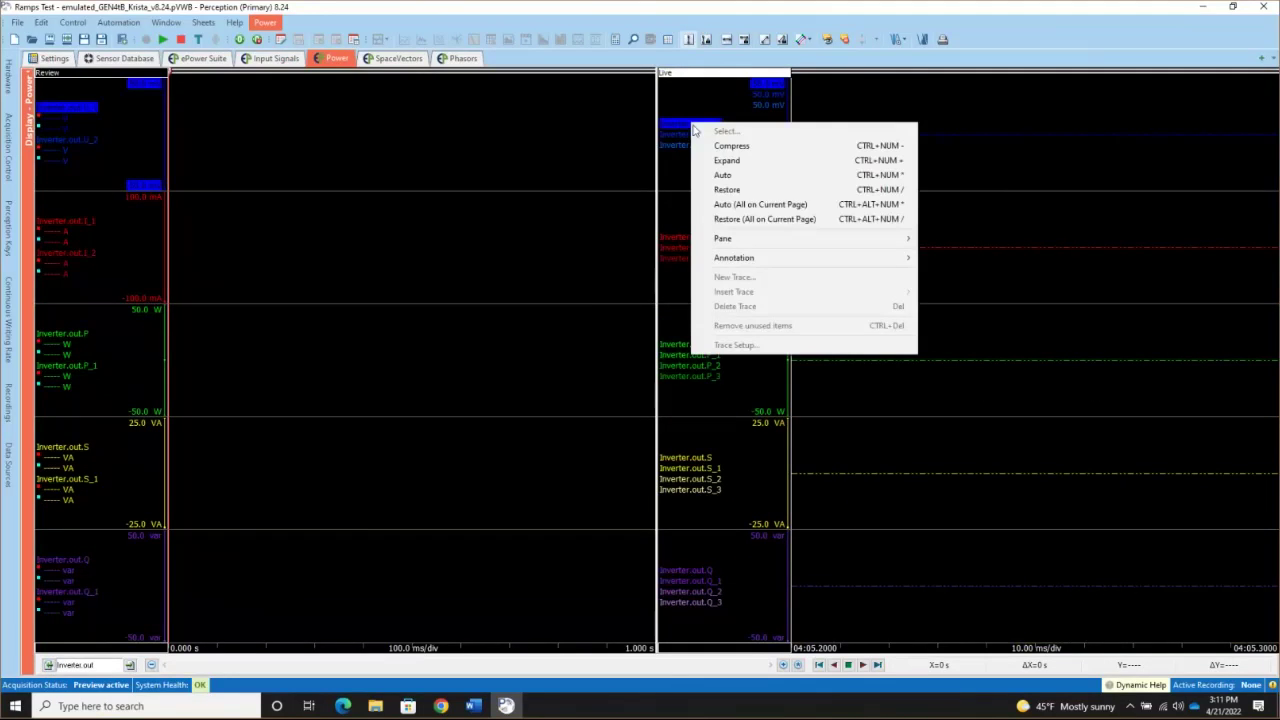
{"action": "left_click", "coordinate": [727, 204]}
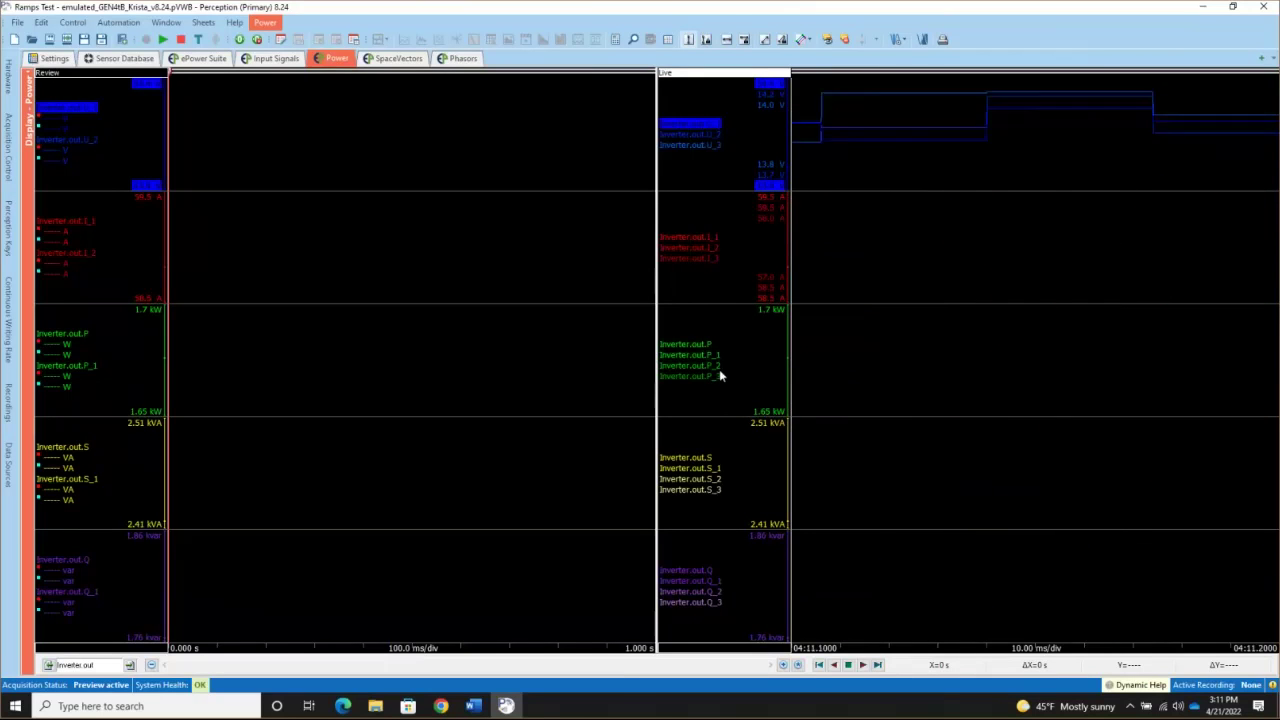
{"action": "left_click", "coordinate": [688, 459]}
{"action": "right_click", "coordinate": [691, 462]}
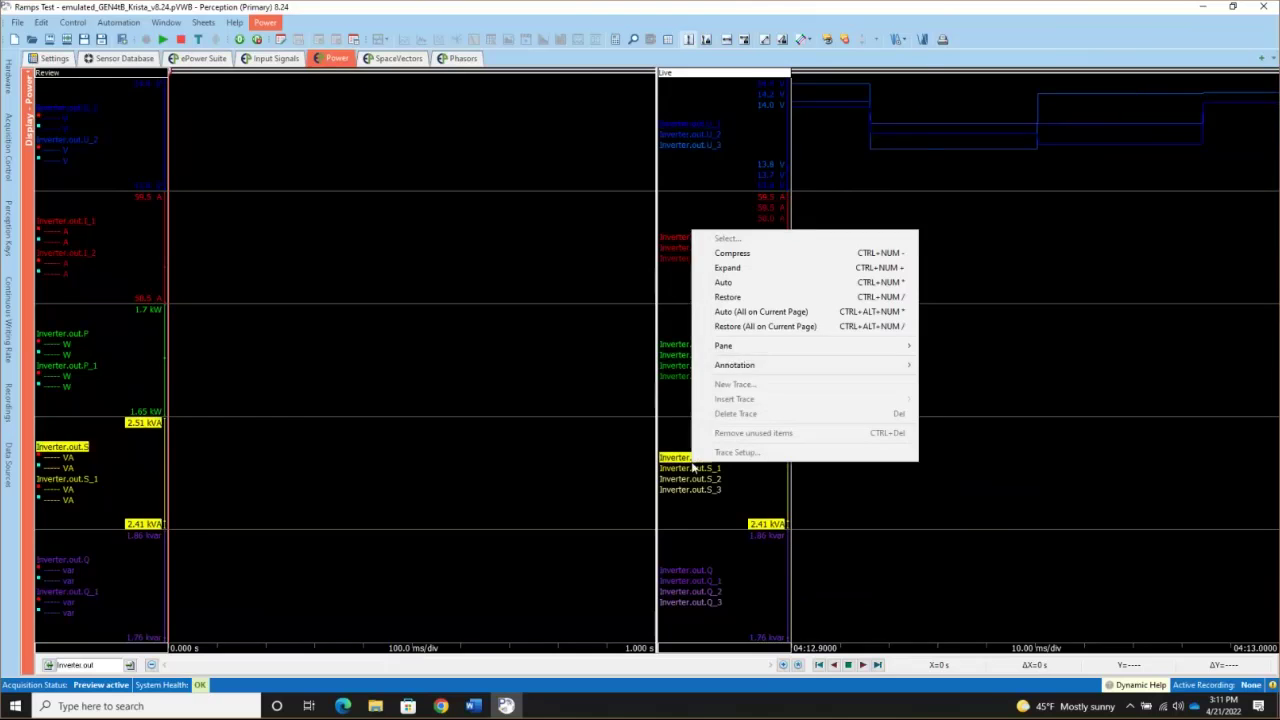
{"action": "left_click", "coordinate": [755, 312]}
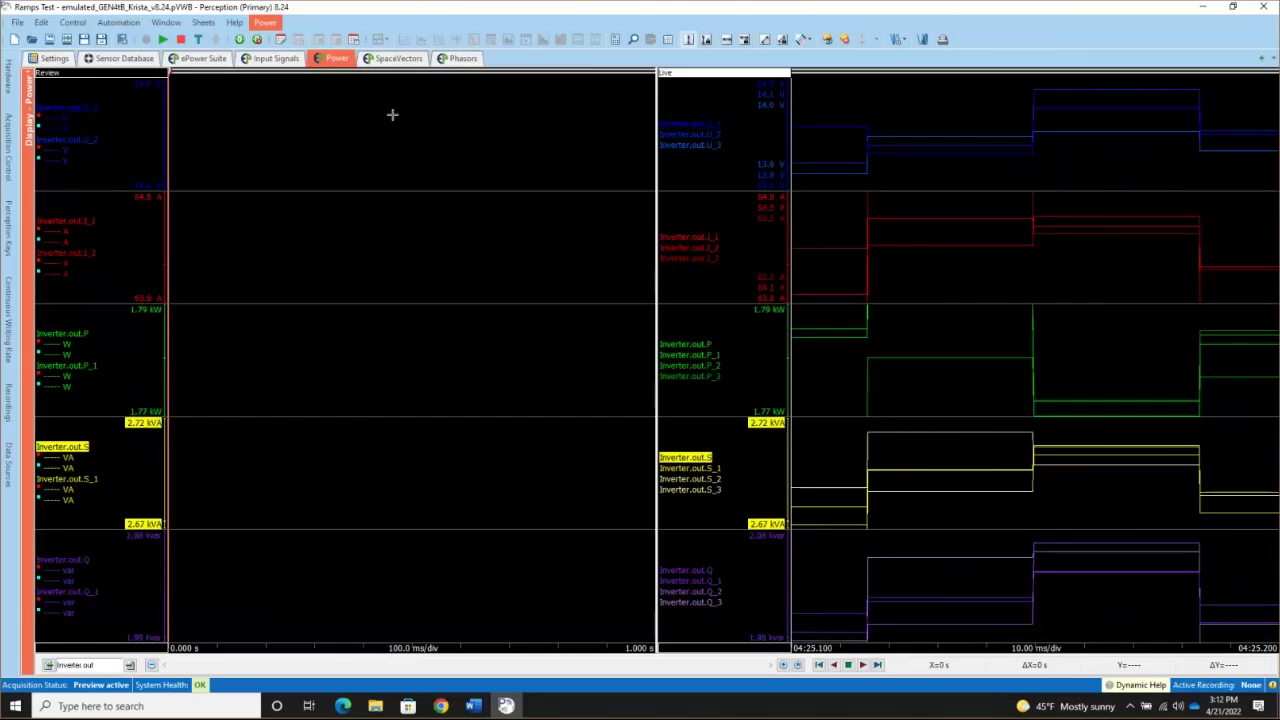
Step: Examine the live inverter plots on the SpaceVectors and Phasors sheets
{"action": "left_click", "coordinate": [390, 59]}
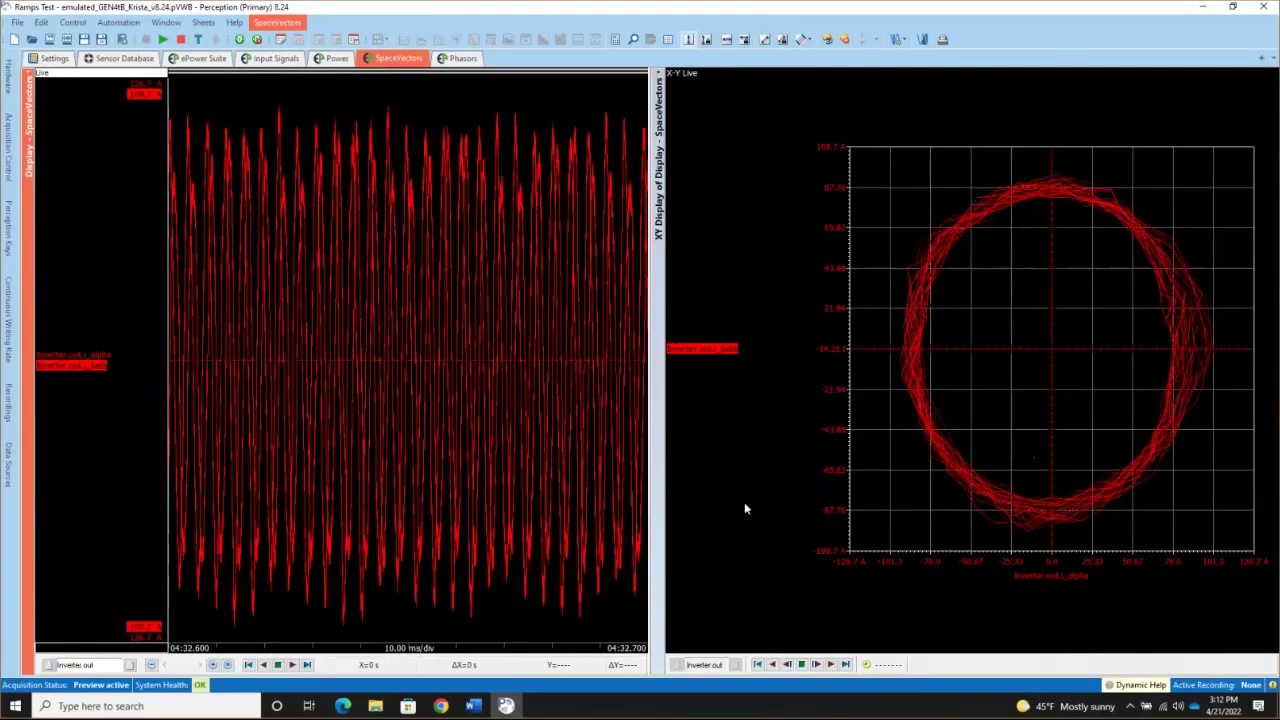
{"action": "left_click", "coordinate": [463, 58]}
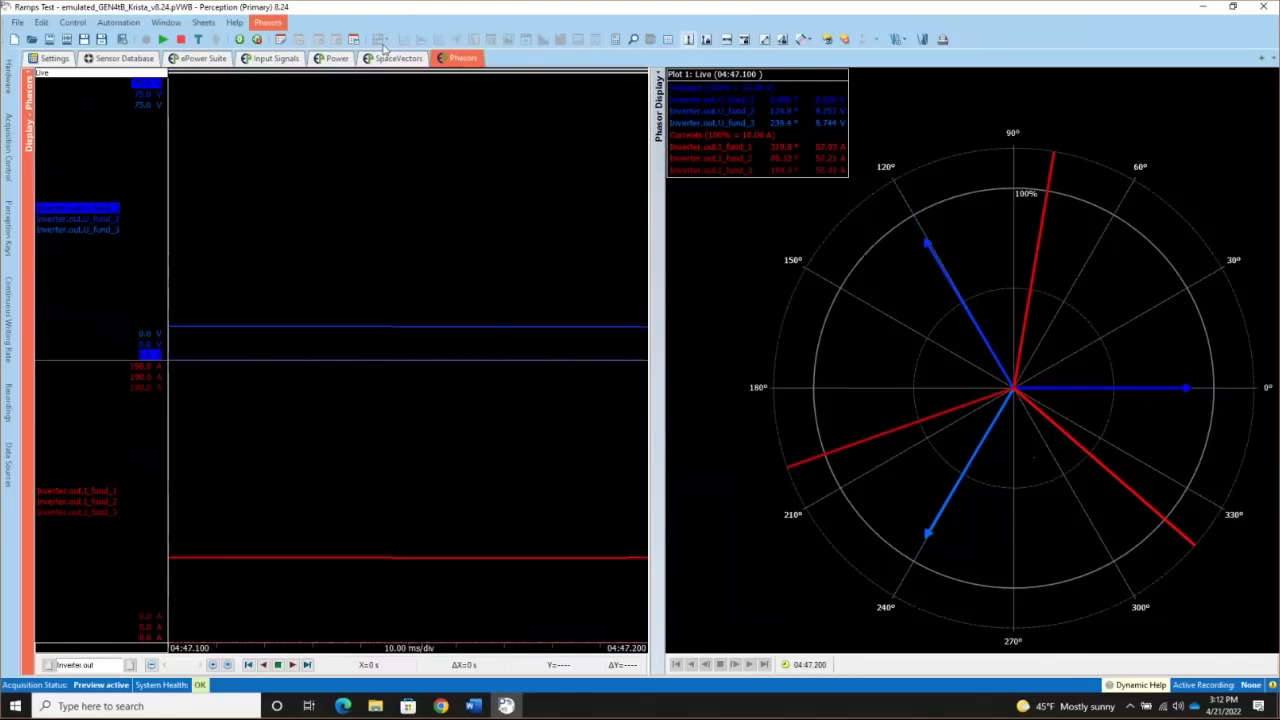
Step: Start a recording from the ePower Suite sheet, show the Inverter.out page of Input Signals, and stop the recording
{"action": "left_click", "coordinate": [198, 59]}
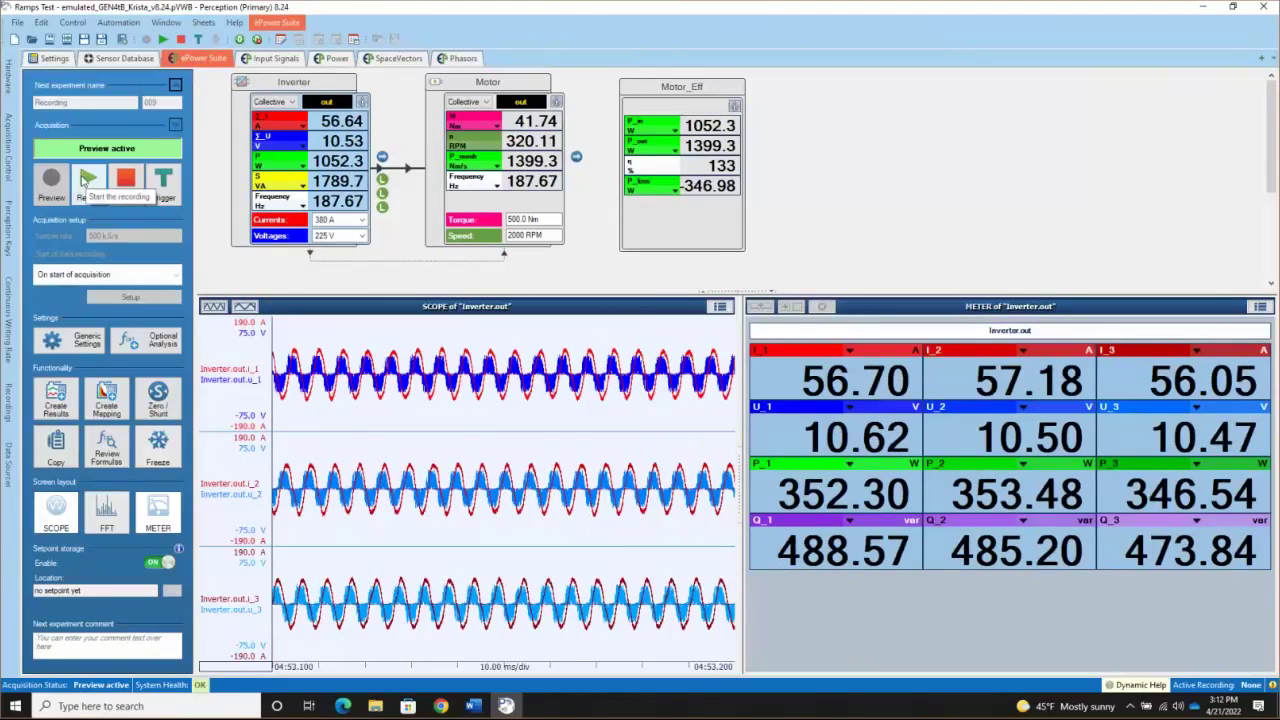
{"action": "left_click", "coordinate": [87, 178]}
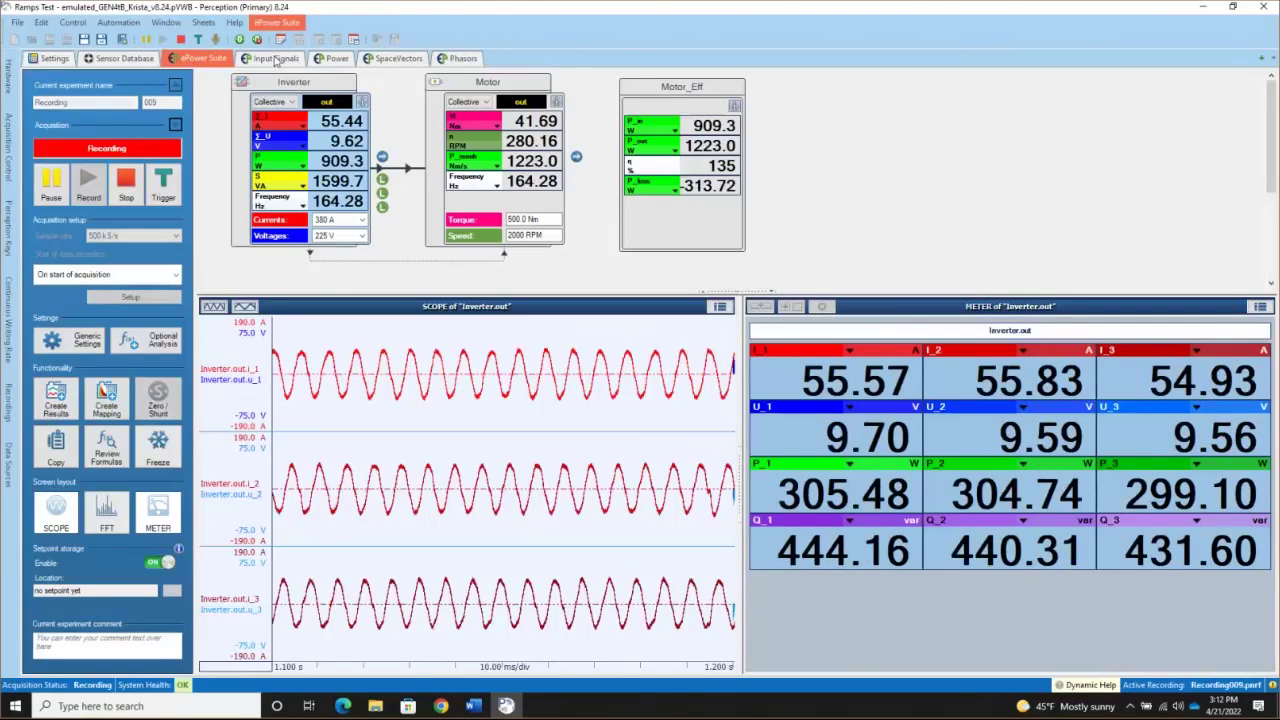
{"action": "left_click", "coordinate": [293, 62]}
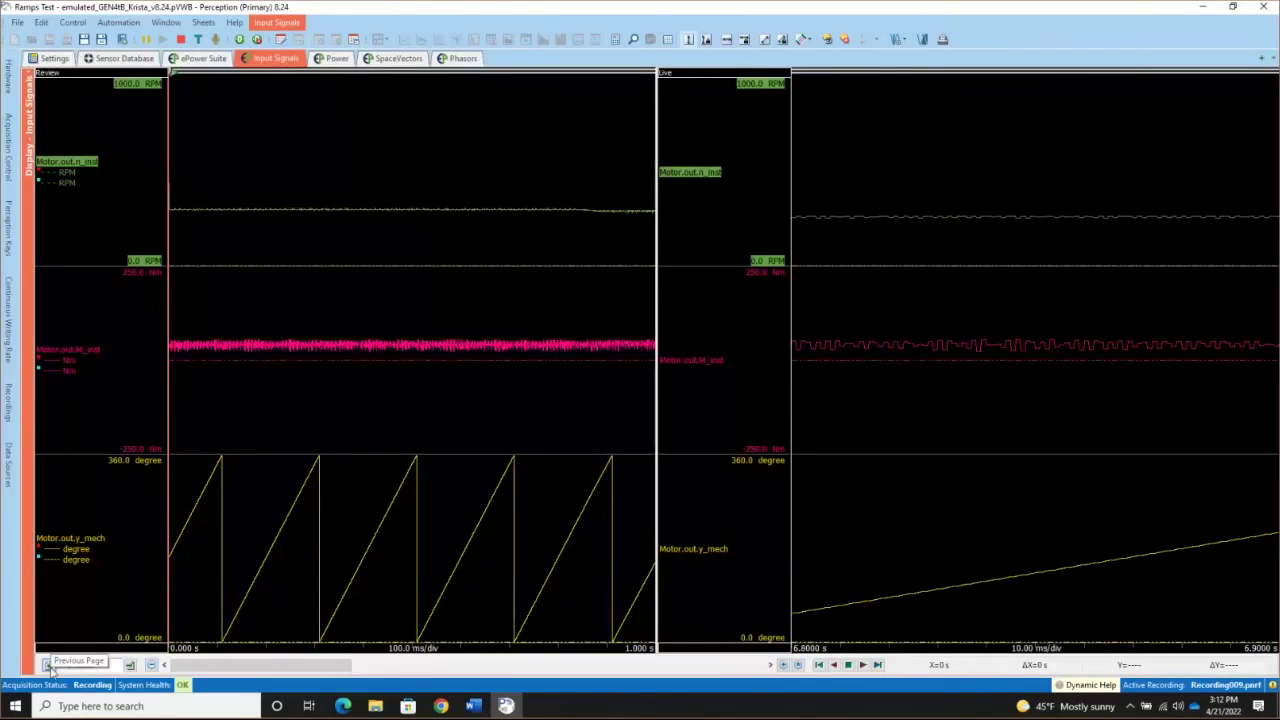
{"action": "left_click", "coordinate": [48, 666]}
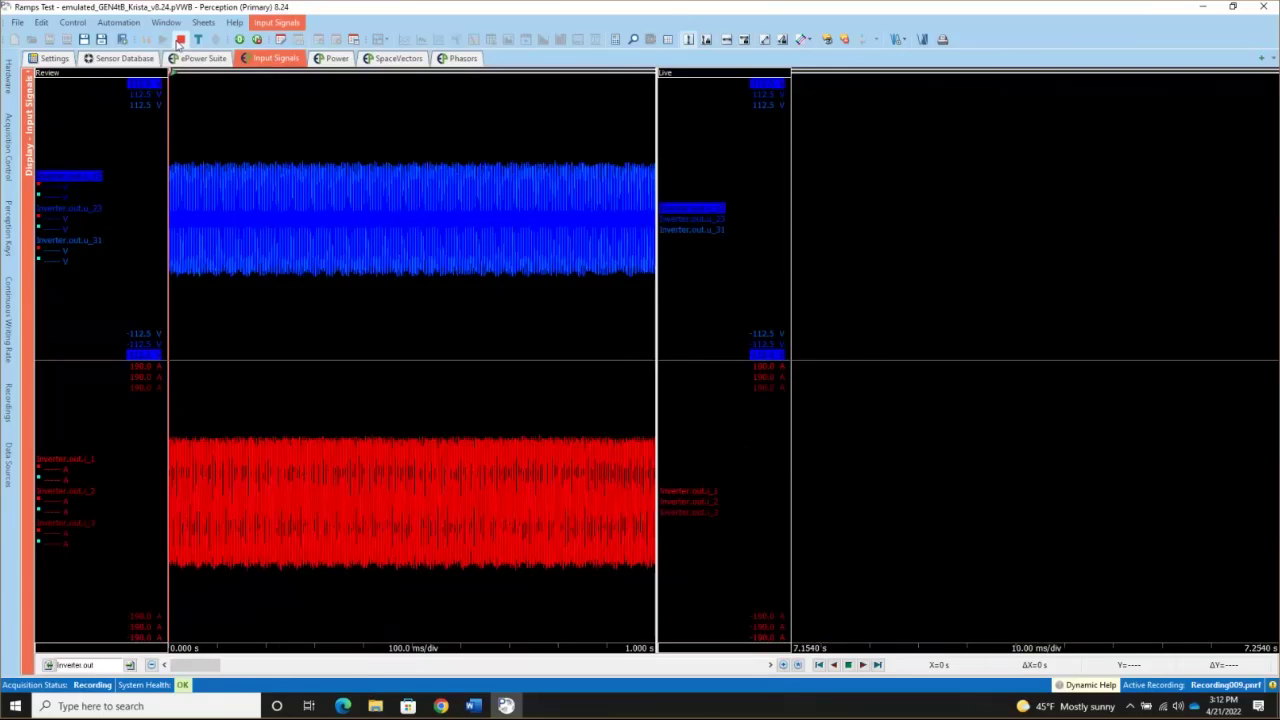
{"action": "left_click", "coordinate": [179, 40]}
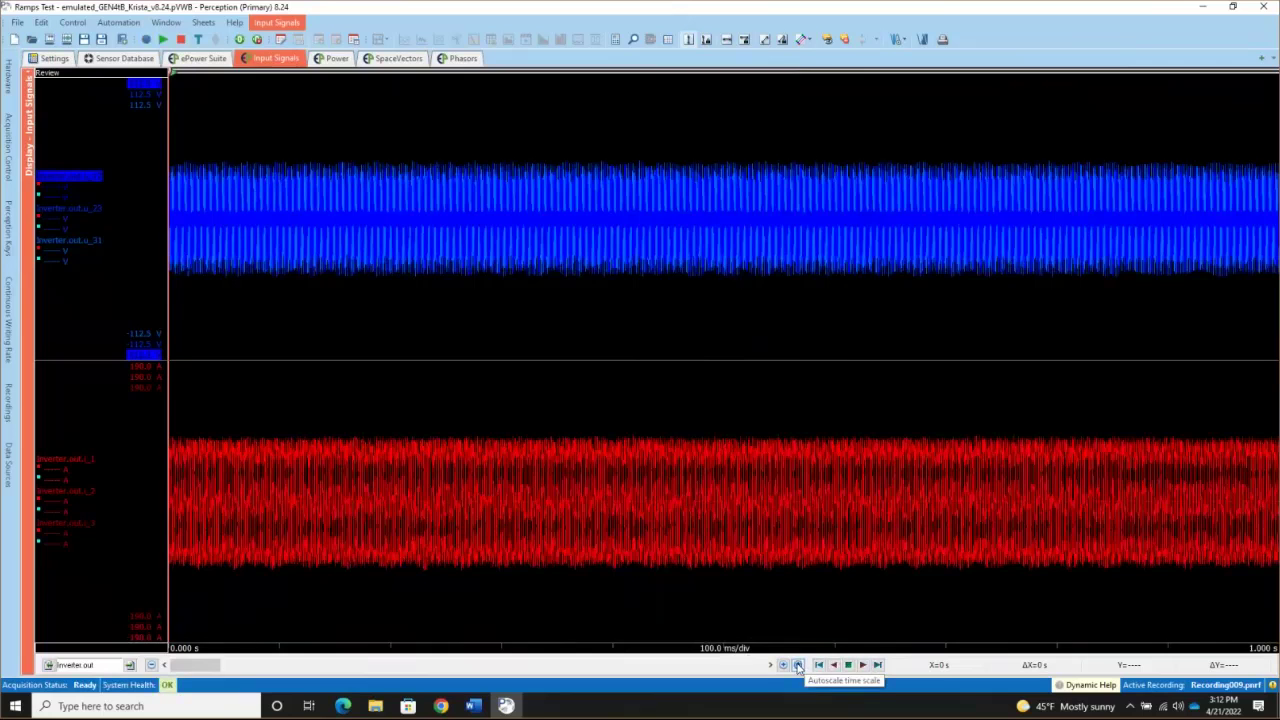
Step: Autoscale the time axis to the whole recording and zoom into the section from about 1.45 to 2.04 s
{"action": "left_click", "coordinate": [798, 665]}
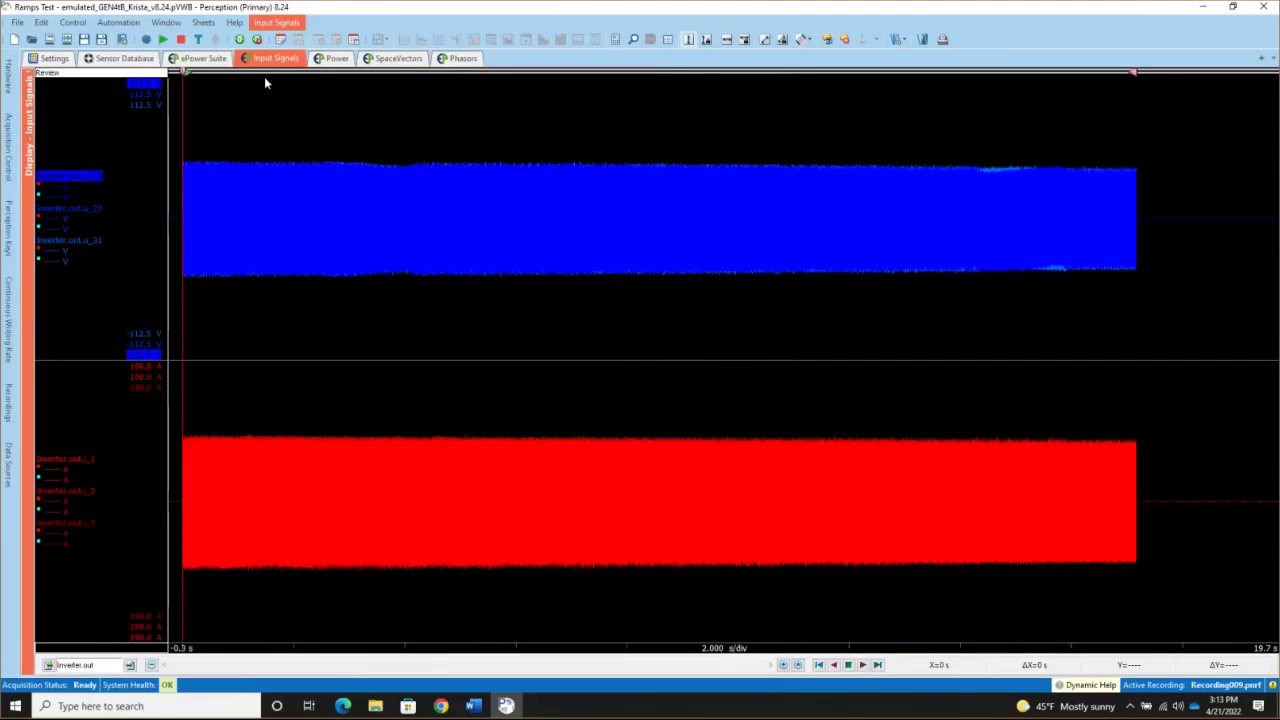
{"action": "left_click_drag", "start_coordinate": [263, 87], "coordinate": [296, 93]}
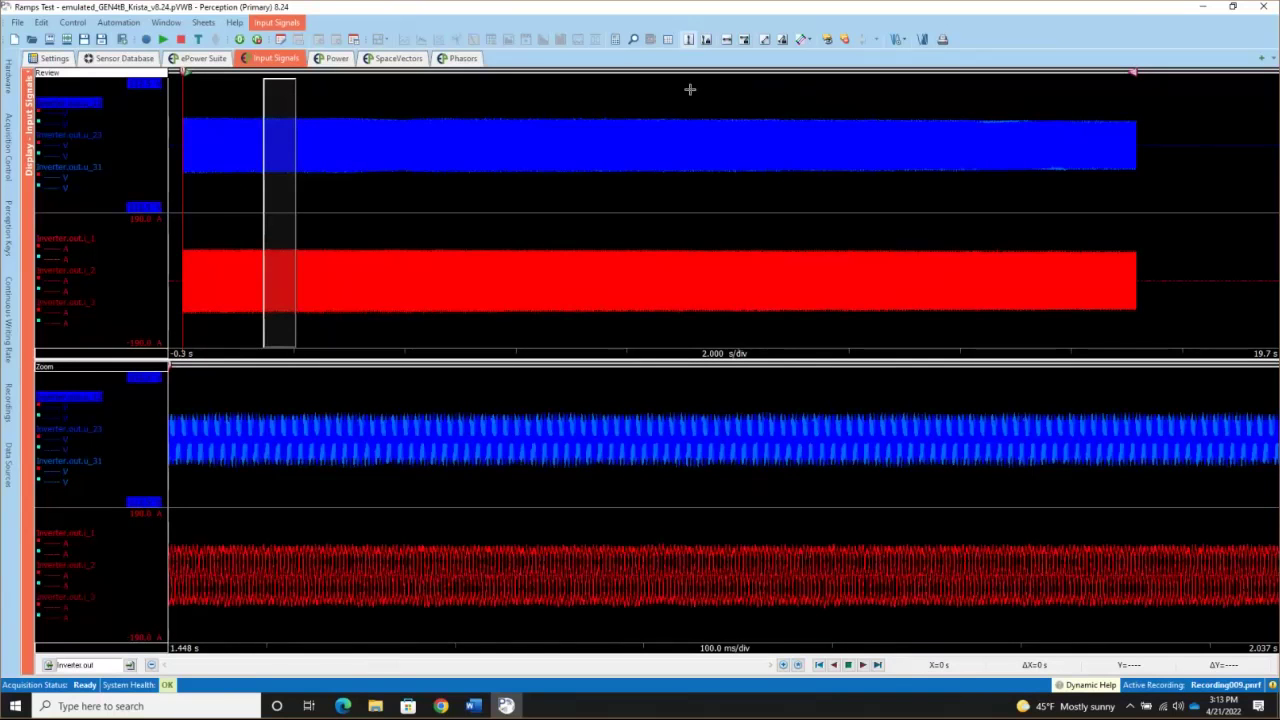
Step: Add an alternate zoom at about 11.03 to 11.27 s, and narrow and shift the first zoom to about 4.45 to 4.82 s
{"action": "left_click_drag", "start_coordinate": [690, 89], "coordinate": [709, 100]}
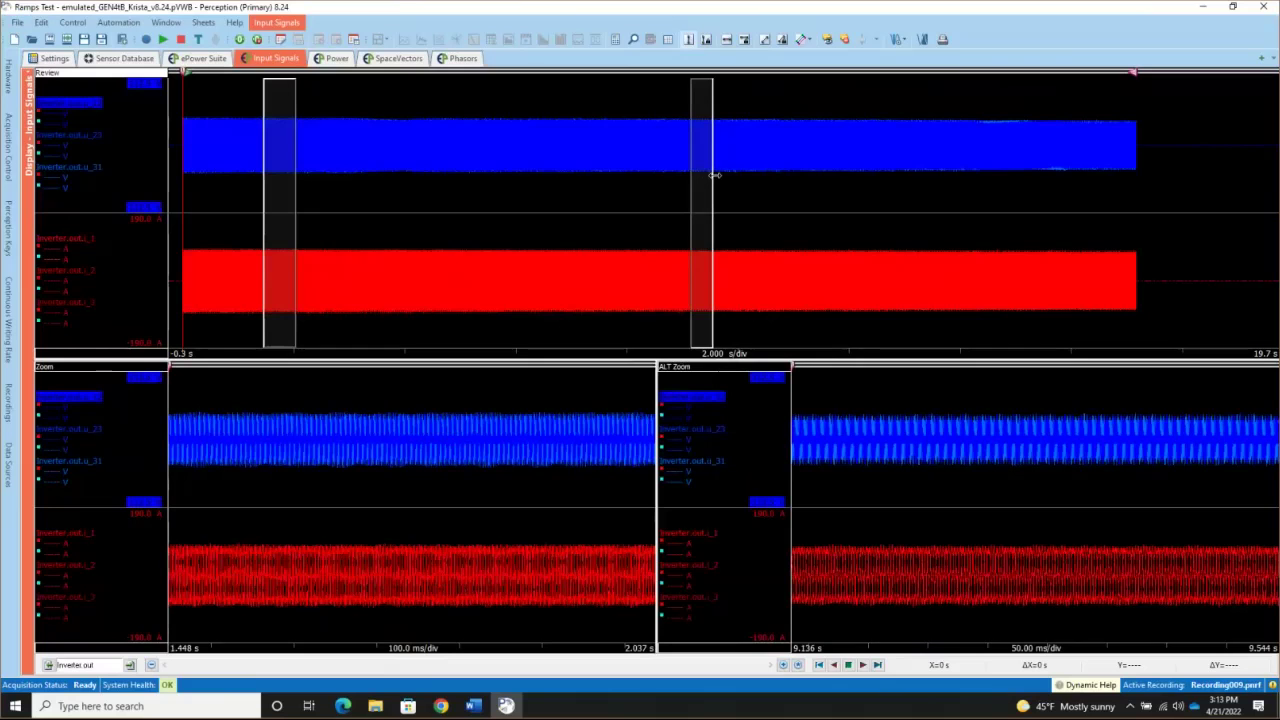
{"action": "left_click_drag", "start_coordinate": [714, 175], "coordinate": [800, 183]}
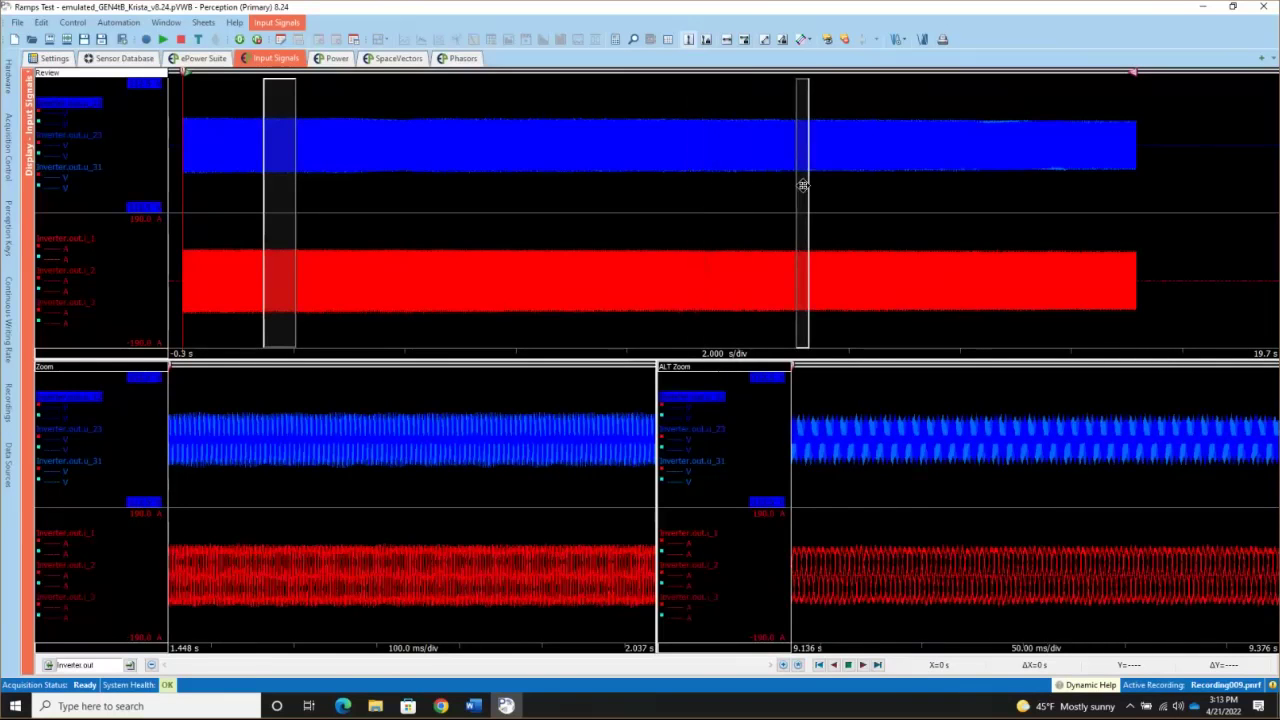
{"action": "left_click_drag", "start_coordinate": [294, 180], "coordinate": [284, 181]}
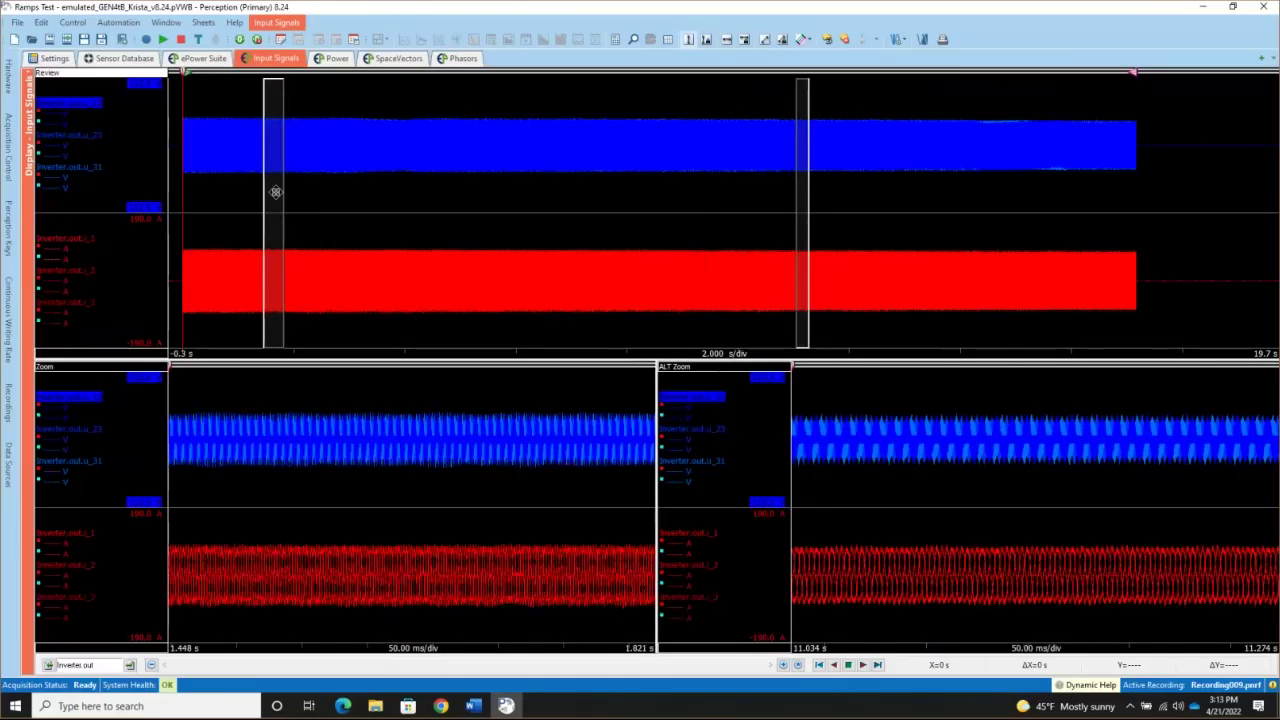
{"action": "left_click_drag", "start_coordinate": [275, 192], "coordinate": [440, 209]}
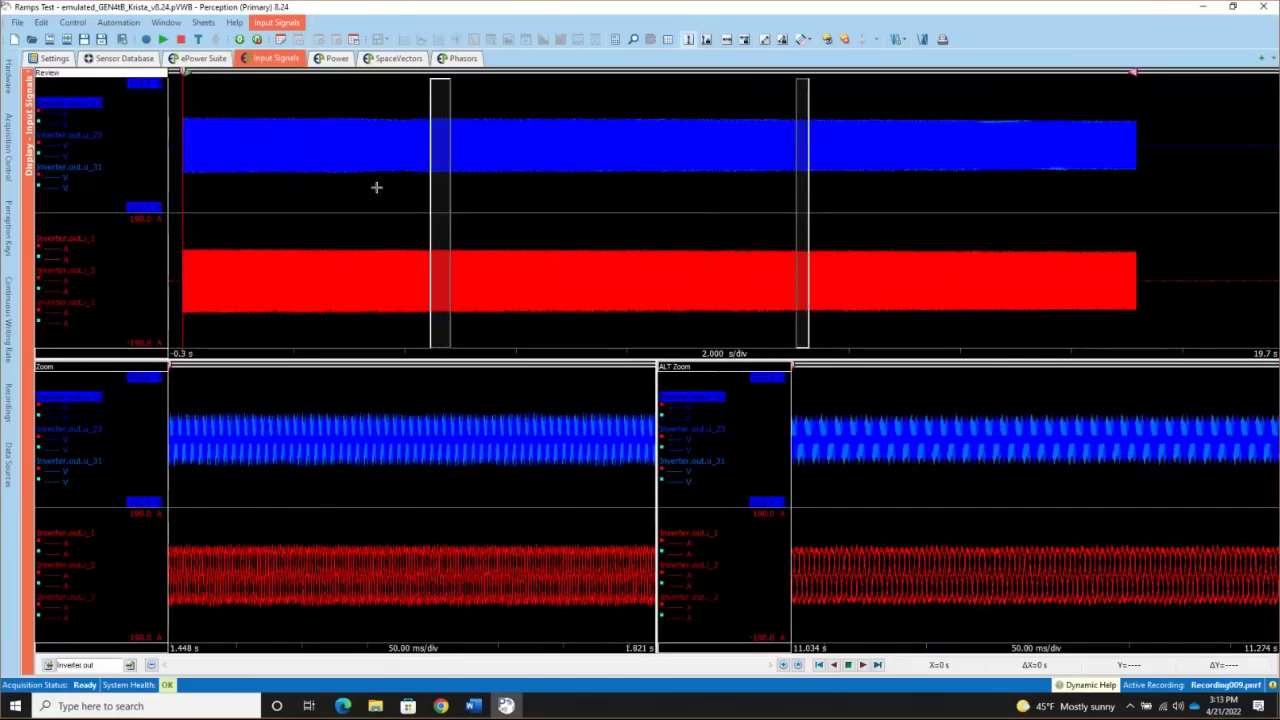
Step: Place the two cursors at about 4.499 s and 4.715 s and check their values in the cursor table, then close it
{"action": "left_click", "coordinate": [229, 82]}
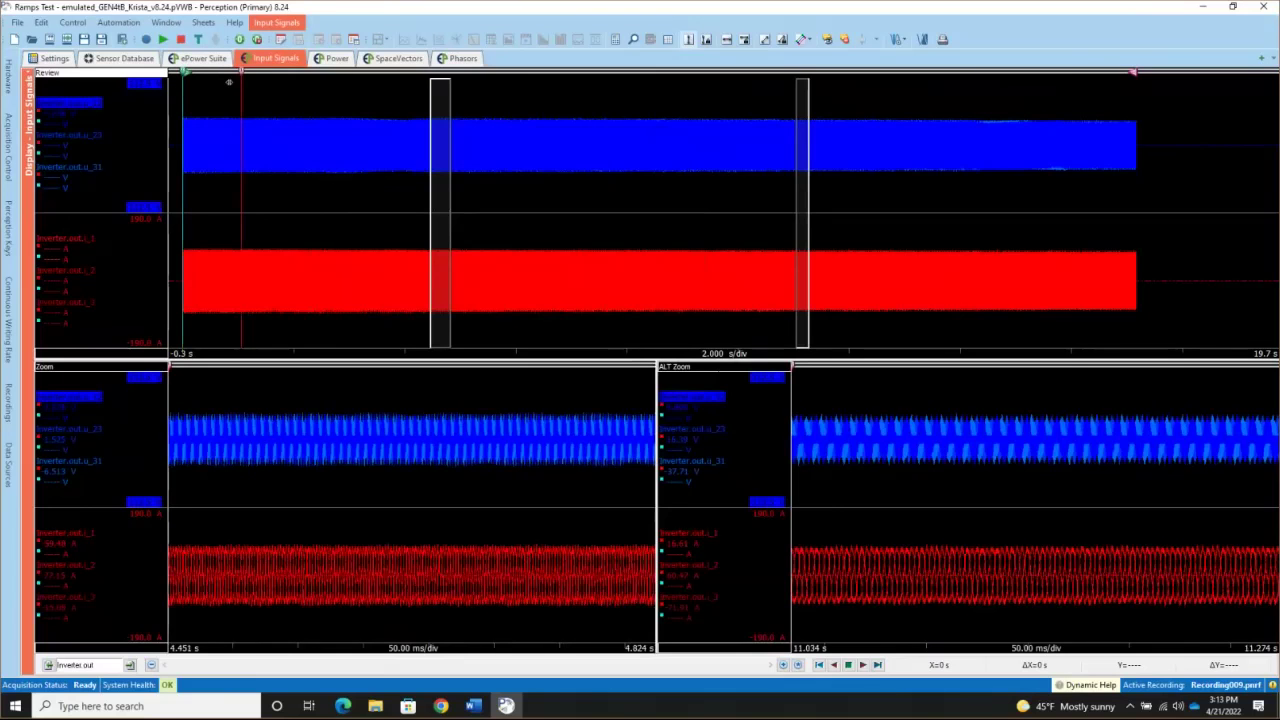
{"action": "left_click_drag", "start_coordinate": [229, 82], "coordinate": [439, 100]}
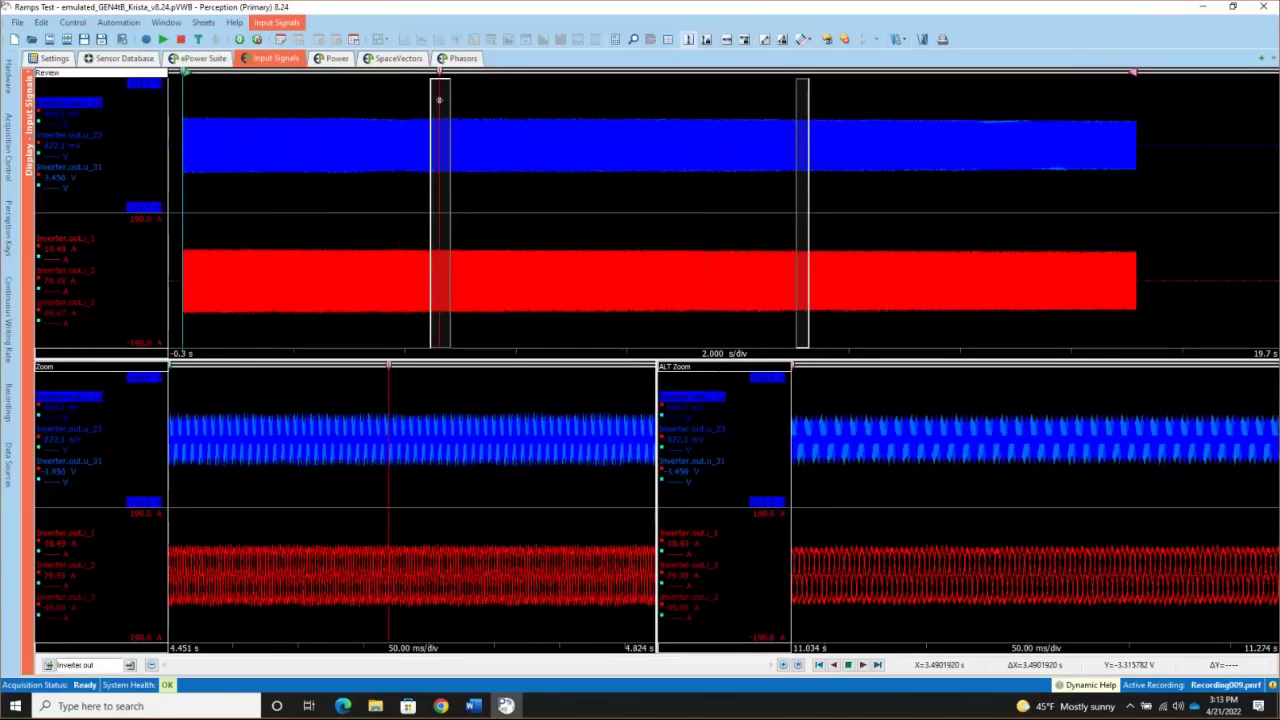
{"action": "left_click_drag", "start_coordinate": [183, 72], "coordinate": [432, 80]}
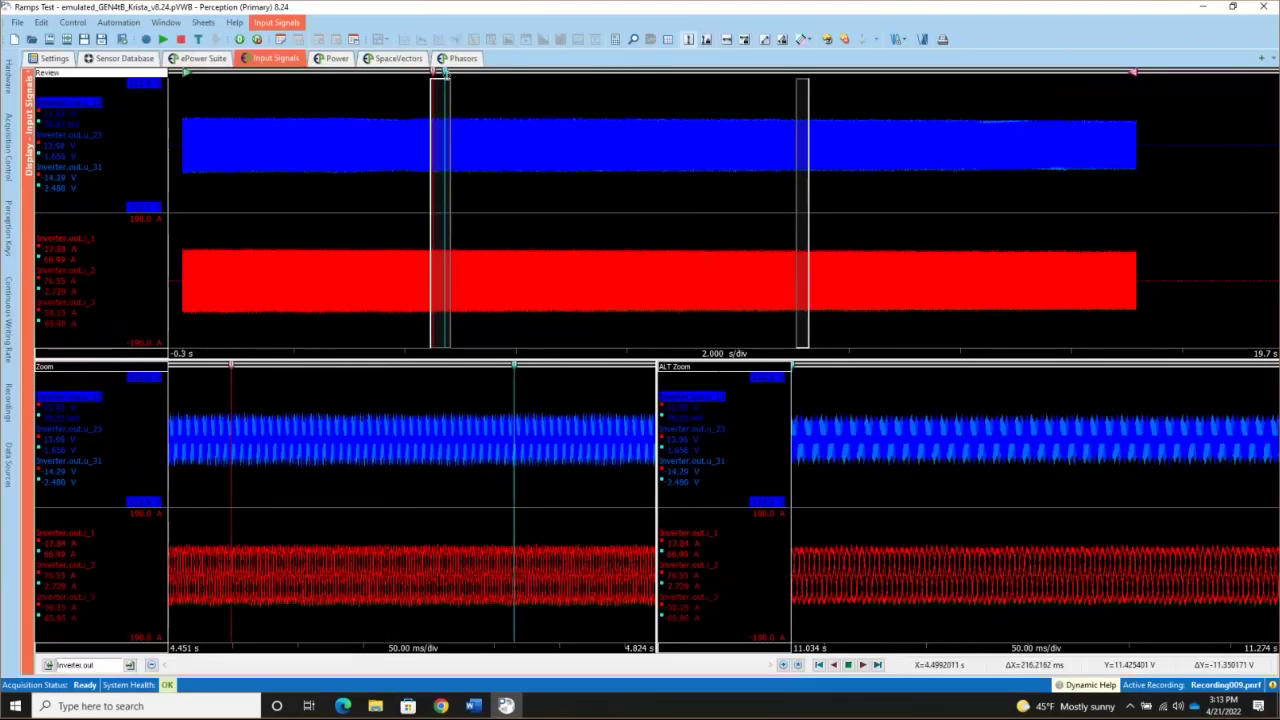
{"action": "double_click", "coordinate": [509, 431]}
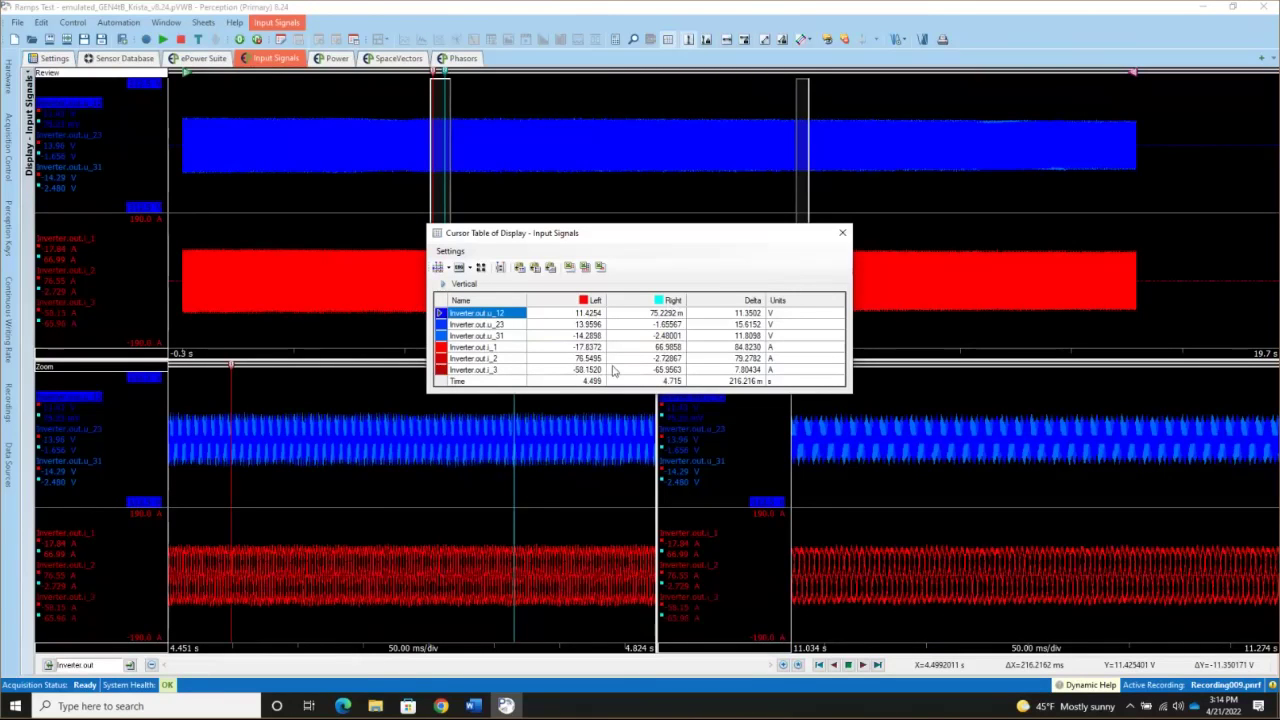
{"action": "left_click", "coordinate": [843, 234]}
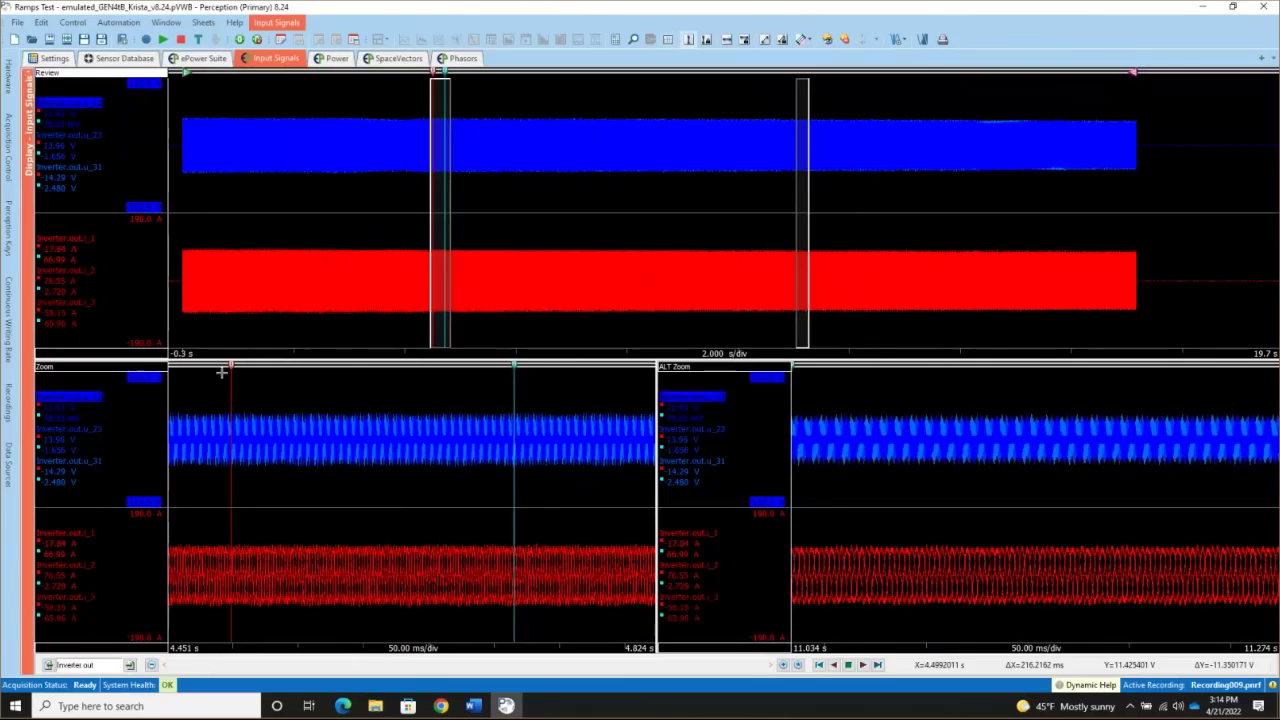
Step: Move the red cursor to about 4.642 s in the first zoom and expand the time scale around it to 10 µs/div
{"action": "left_click", "coordinate": [414, 383]}
{"action": "mouse_move", "coordinate": [414, 383]}
{"action": "left_mouse_down"}
{"action": "mouse_move", "coordinate": [431, 386]}
{"action": "mouse_move", "coordinate": [418, 386]}
{"action": "left_mouse_up"}
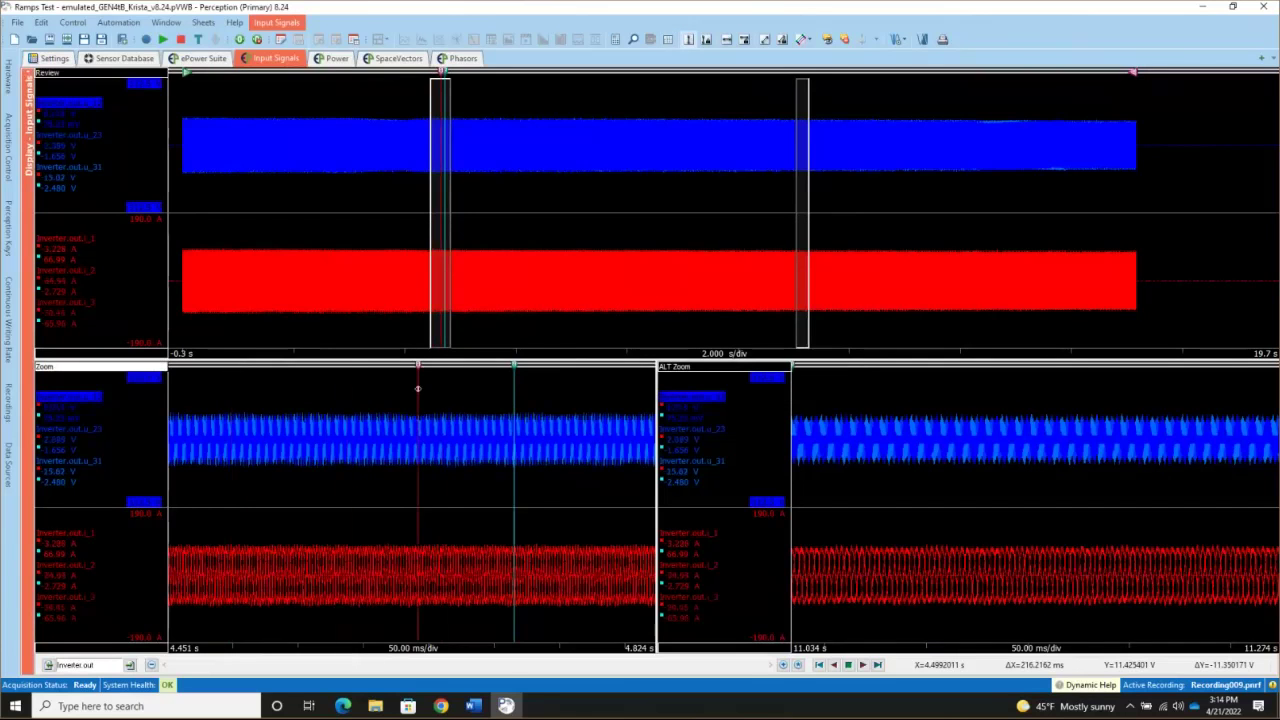
{"action": "left_click", "coordinate": [783, 665]}
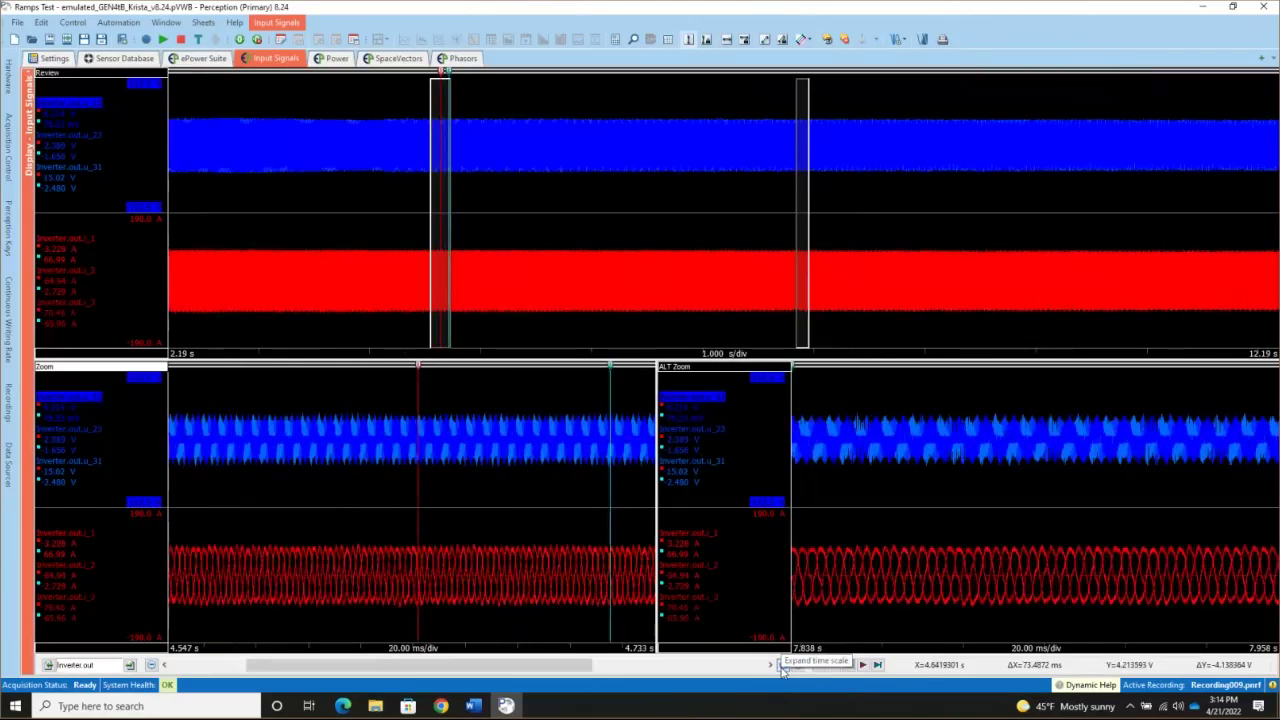
{"action": "left_click", "coordinate": [783, 665]}
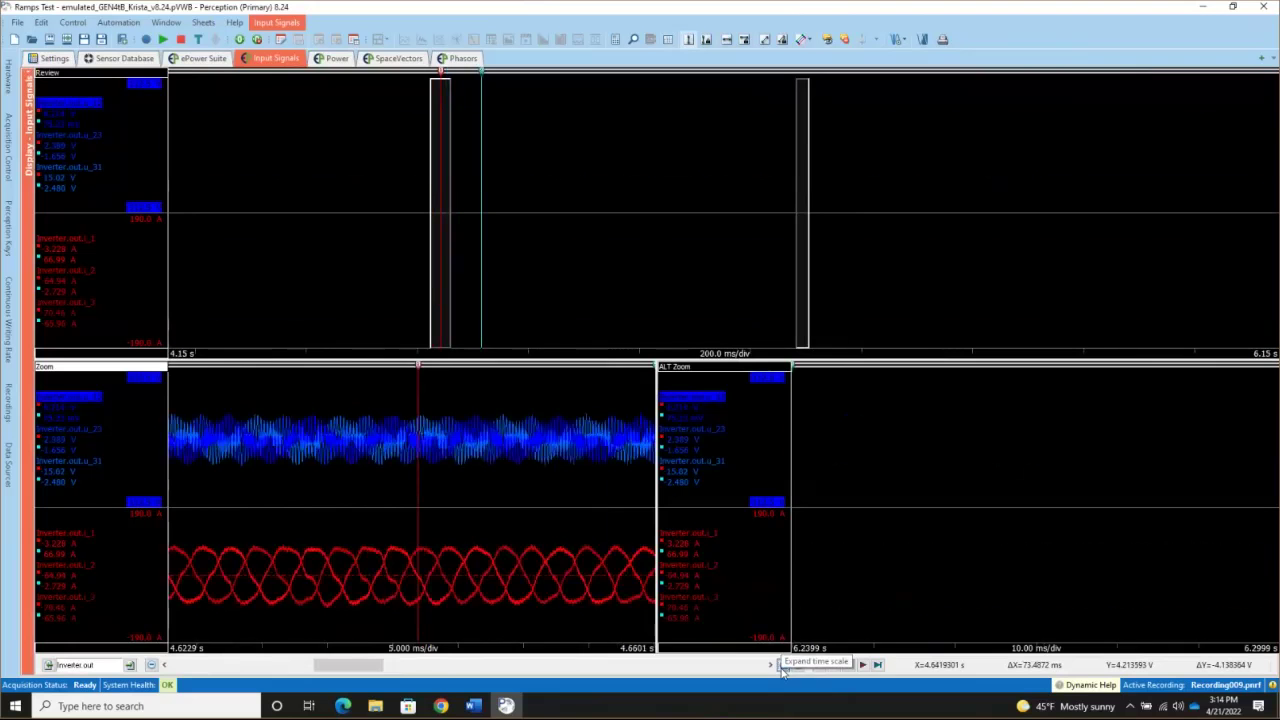
{"action": "left_click", "coordinate": [783, 665]}
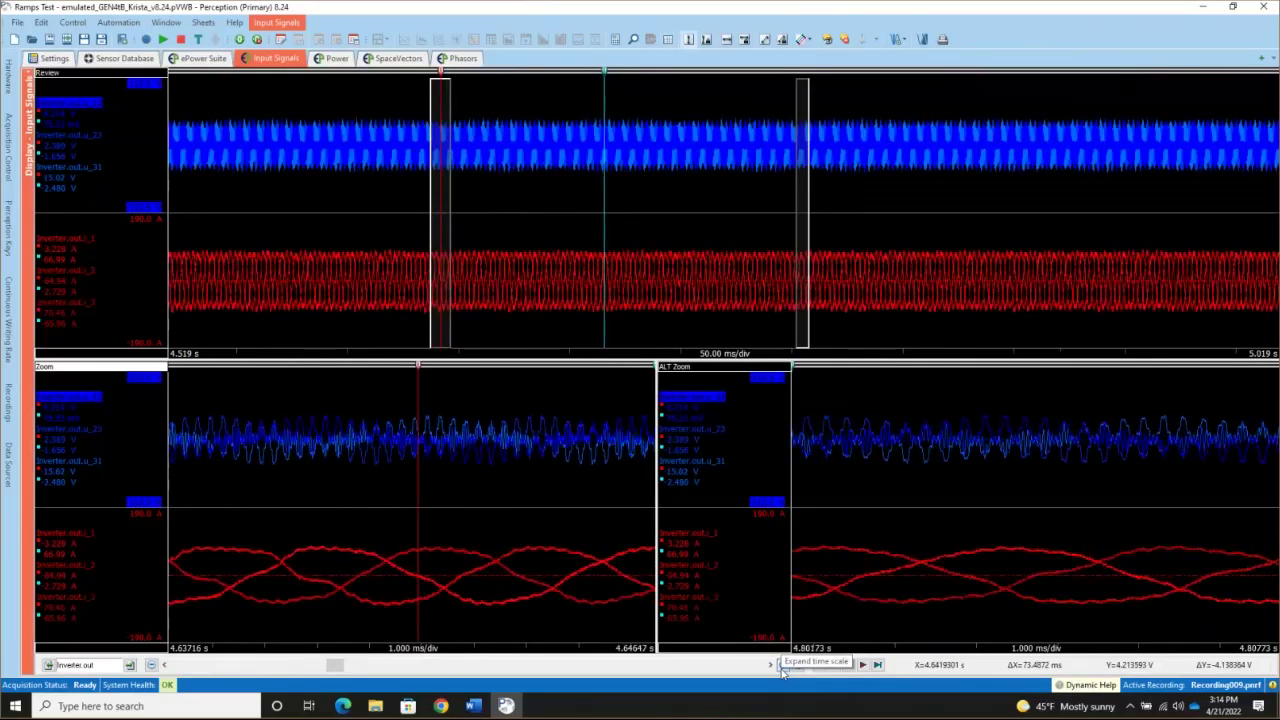
{"action": "left_click", "coordinate": [783, 665]}
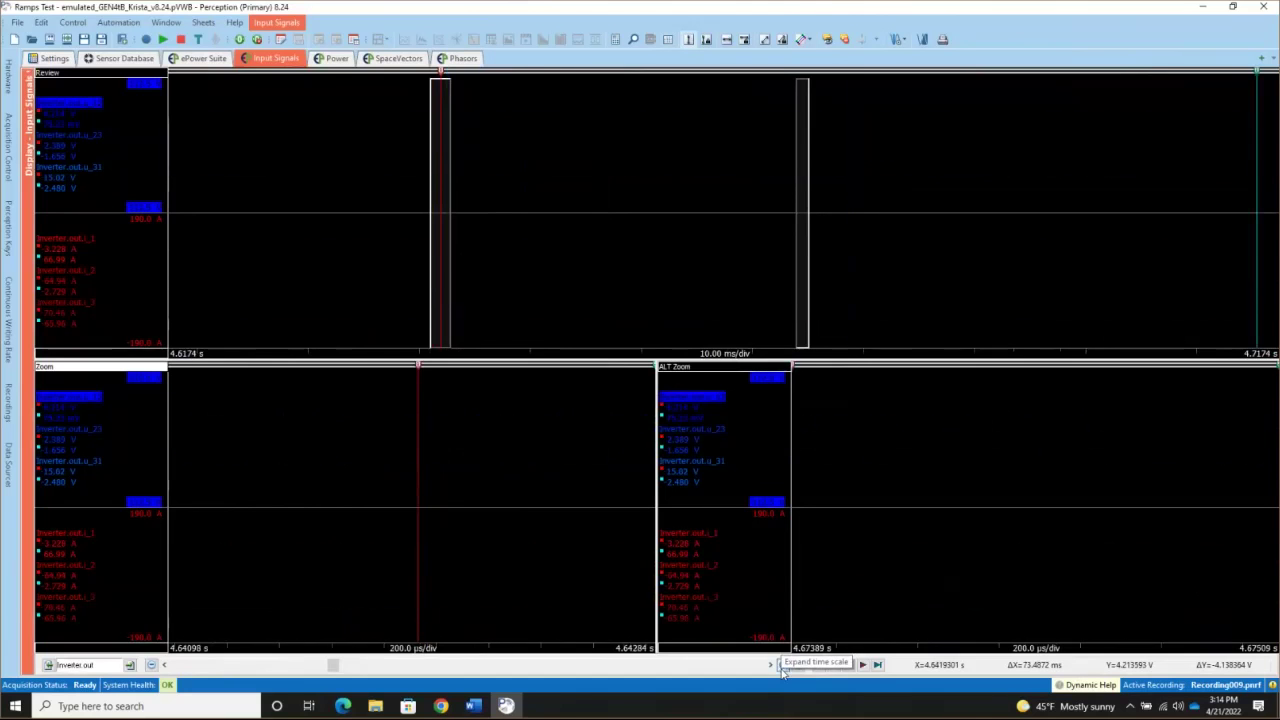
{"action": "left_click", "coordinate": [783, 665]}
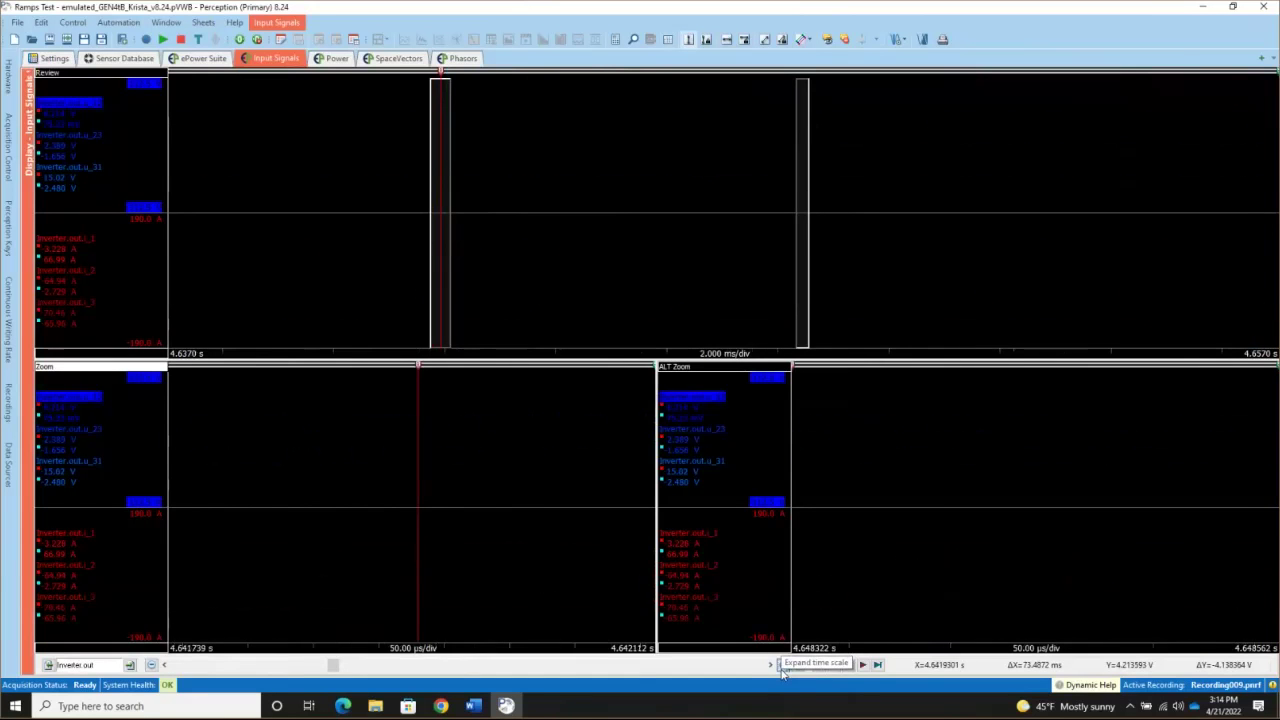
{"action": "left_click", "coordinate": [783, 665]}
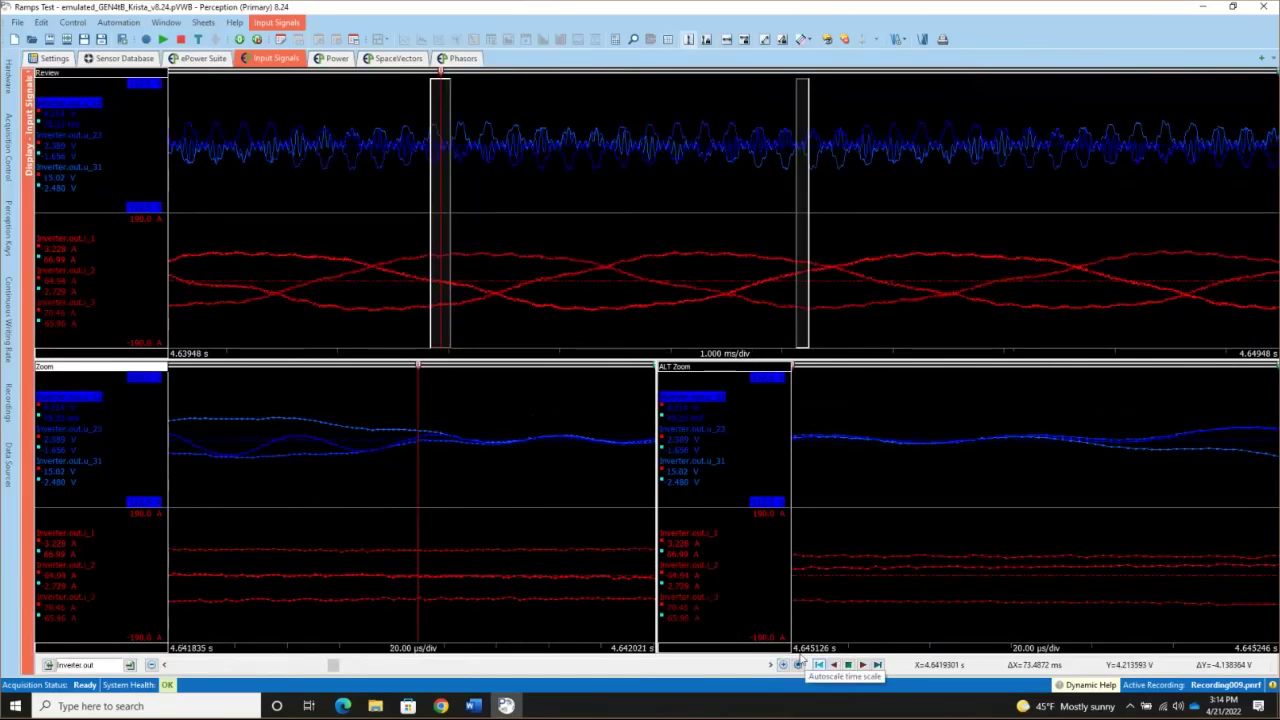
{"action": "left_click", "coordinate": [783, 665]}
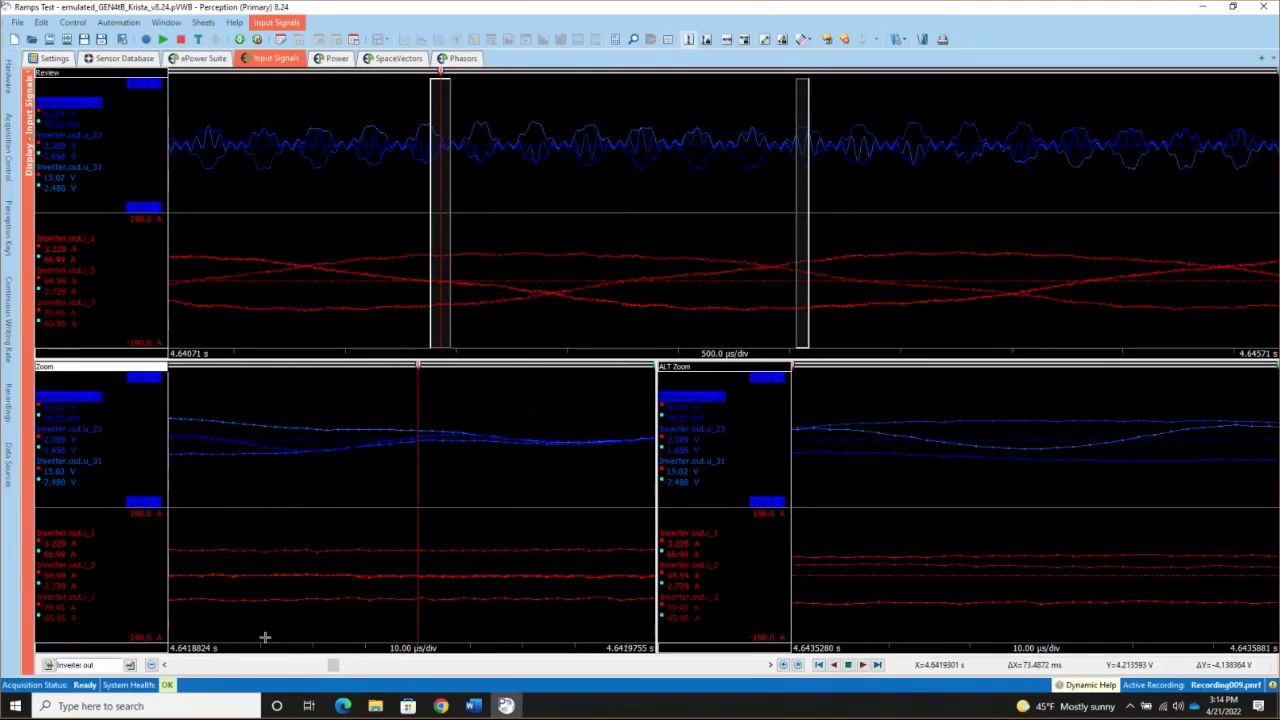
Step: Compress the time scale to 200 ms/div in the Review view and collapse both zoom views so Review fills the display
{"action": "left_click", "coordinate": [151, 666]}
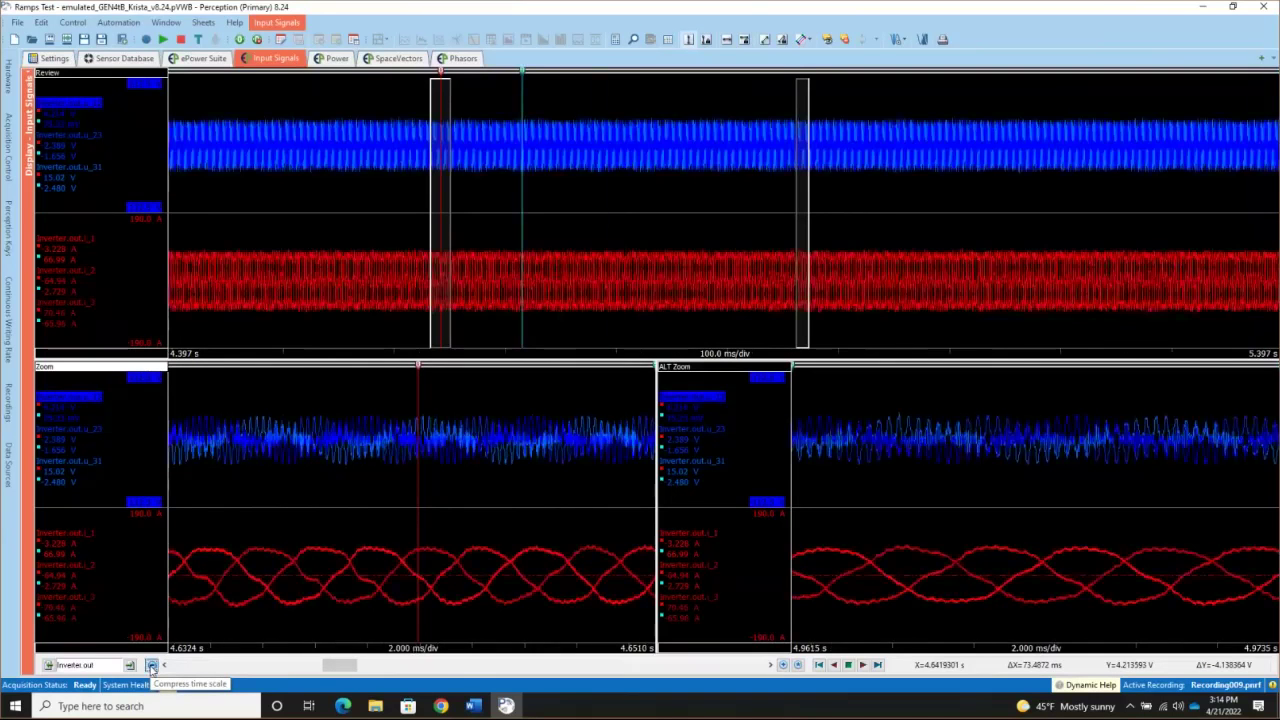
{"action": "left_click", "coordinate": [151, 666]}
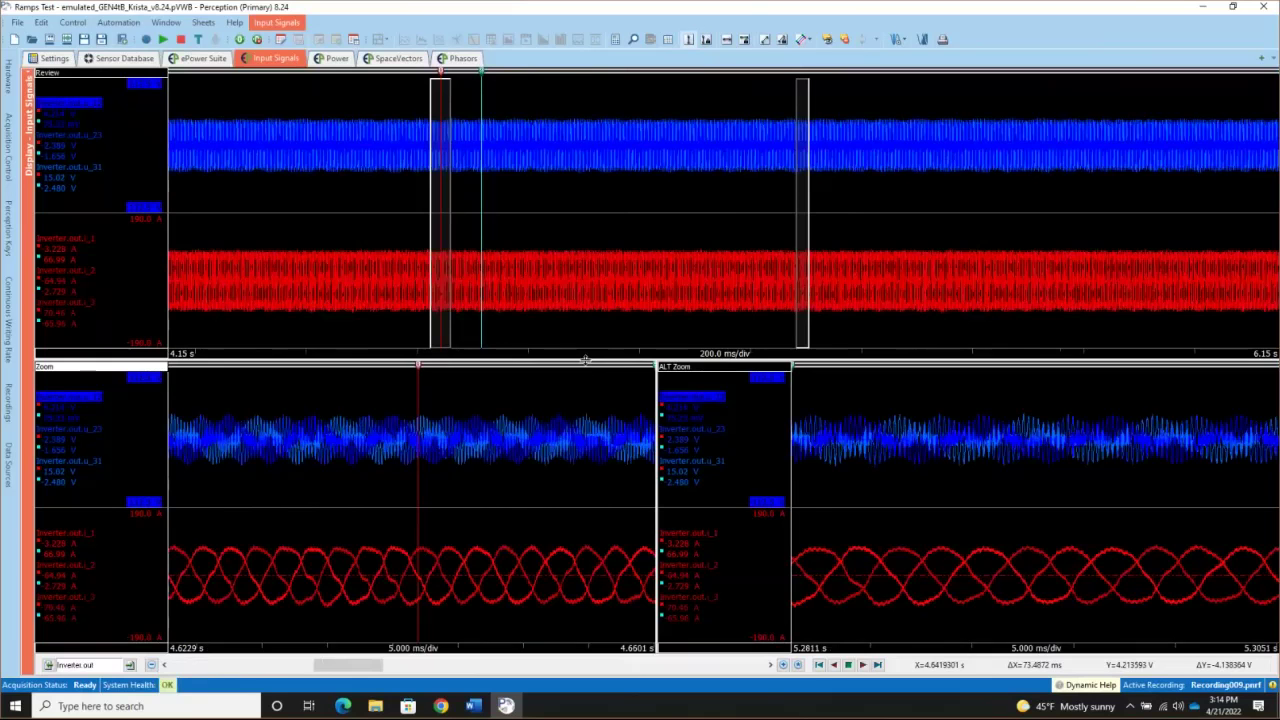
{"action": "left_click_drag", "start_coordinate": [585, 358], "coordinate": [593, 658]}
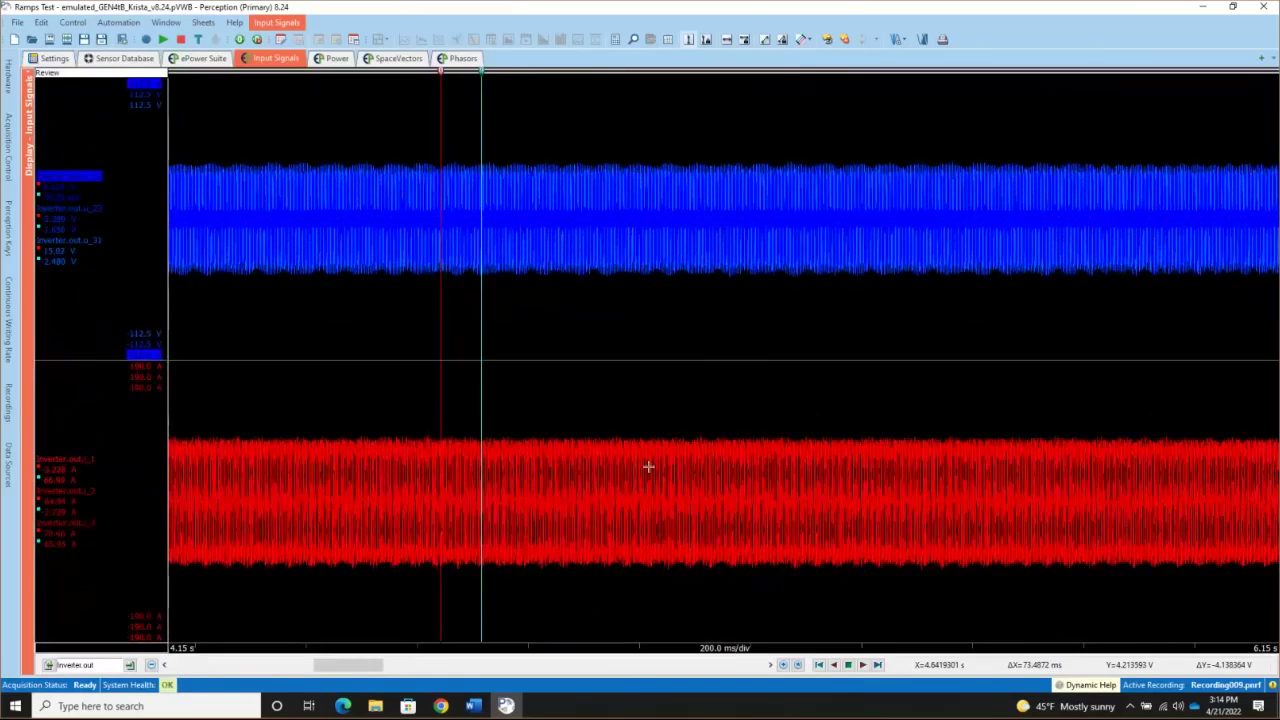
Step: Switch the zoom mode to Free Zoom and zoom into the voltage traces from about 4.42 to 4.58 s
{"action": "left_click", "coordinate": [899, 39]}
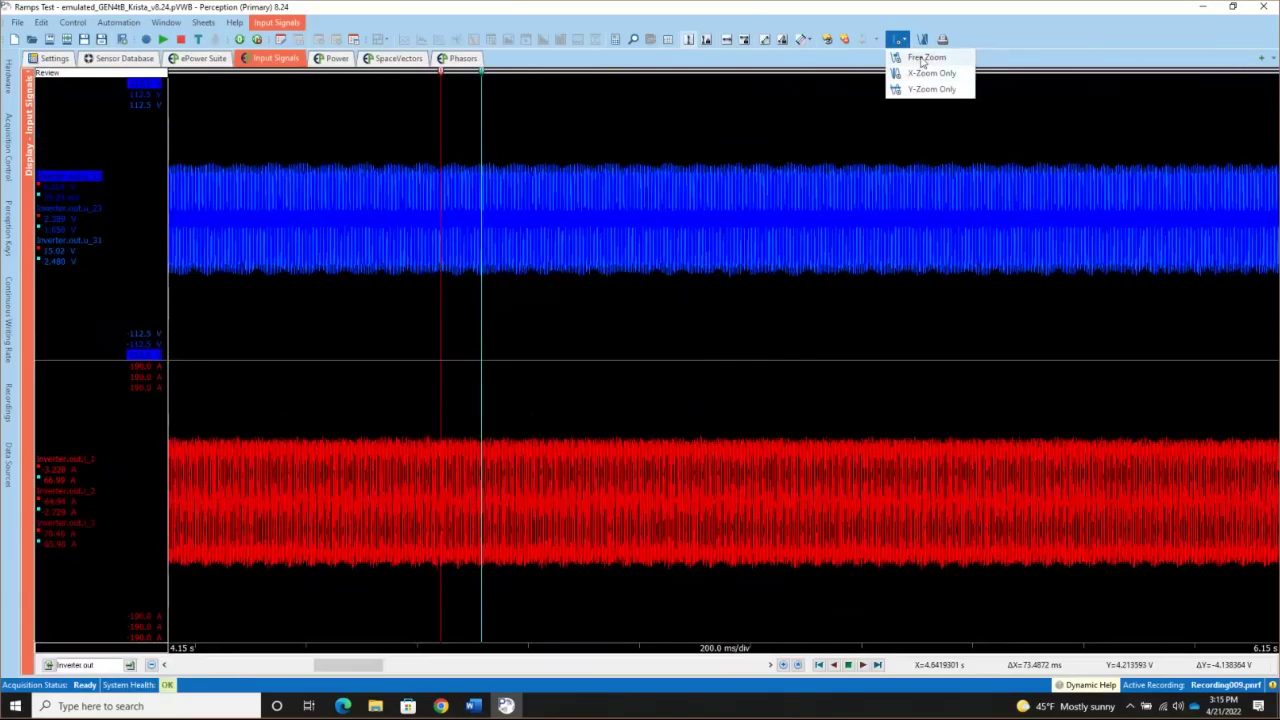
{"action": "left_click", "coordinate": [922, 59]}
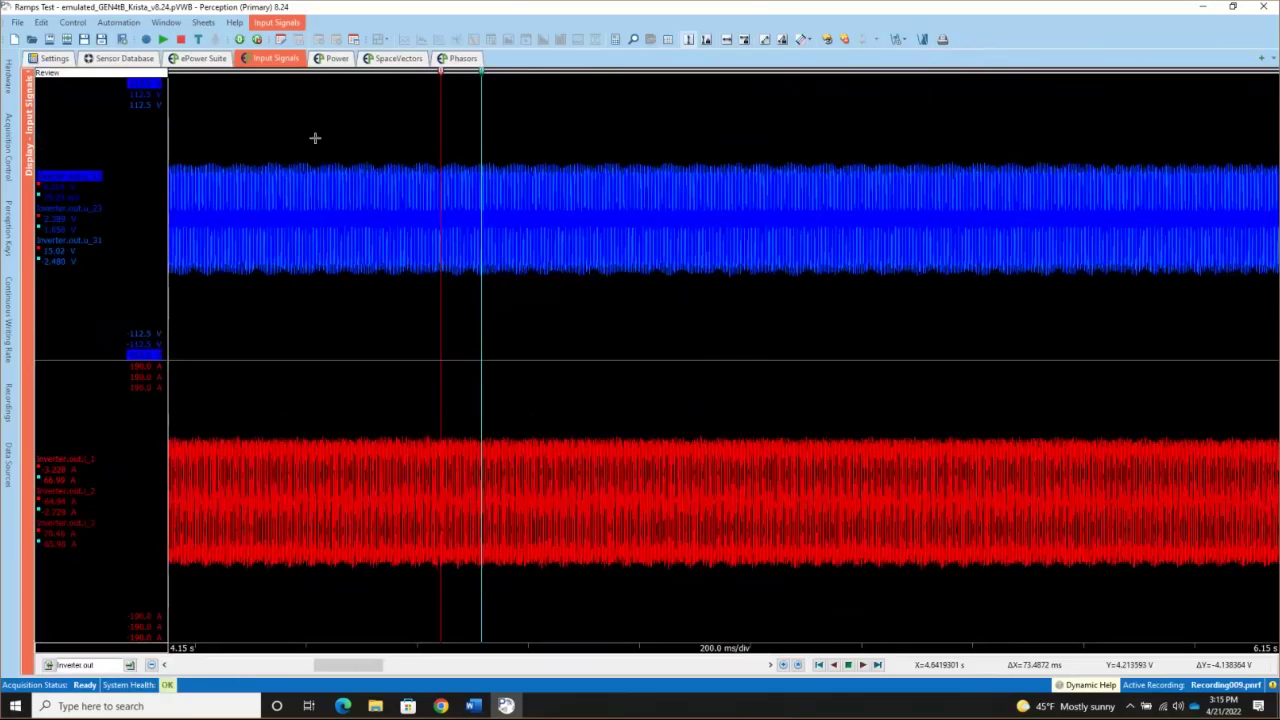
{"action": "left_click_drag", "start_coordinate": [315, 137], "coordinate": [404, 308]}
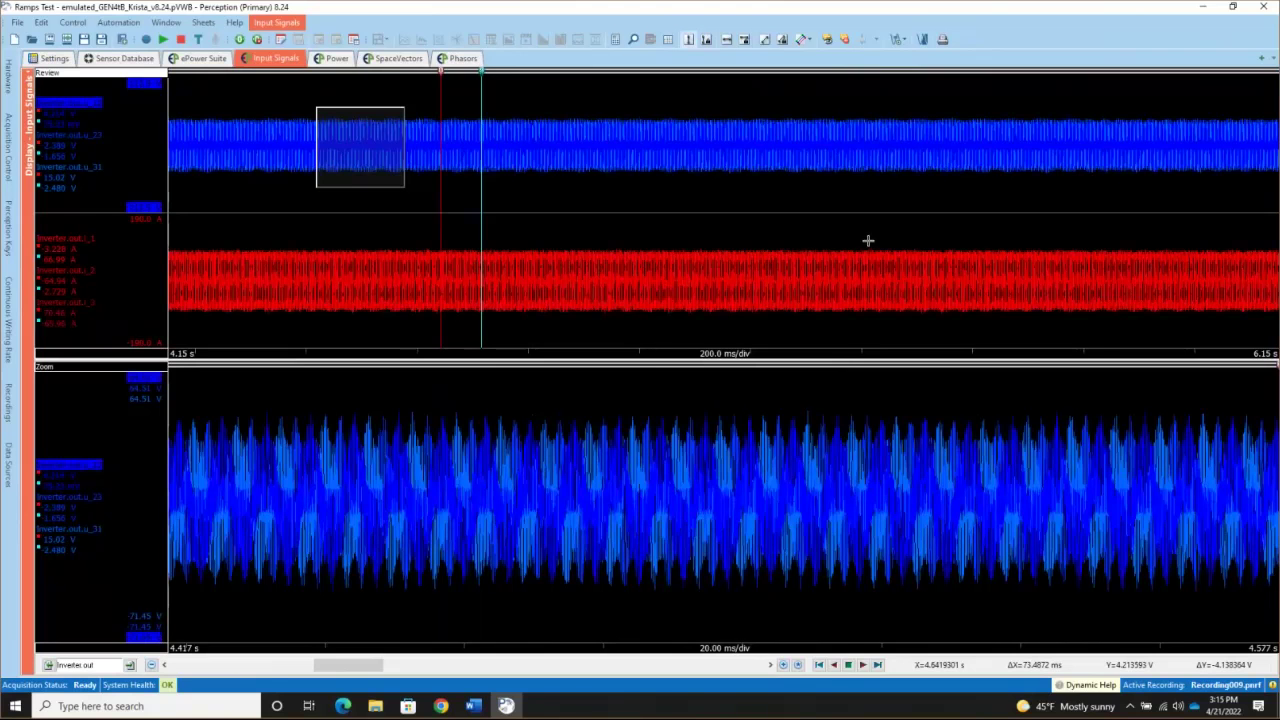
Step: Zoom separately into the current traces, adjust that section to about 5.30 to 5.36 s, and collapse both zoom views
{"action": "left_click_drag", "start_coordinate": [867, 242], "coordinate": [925, 325]}
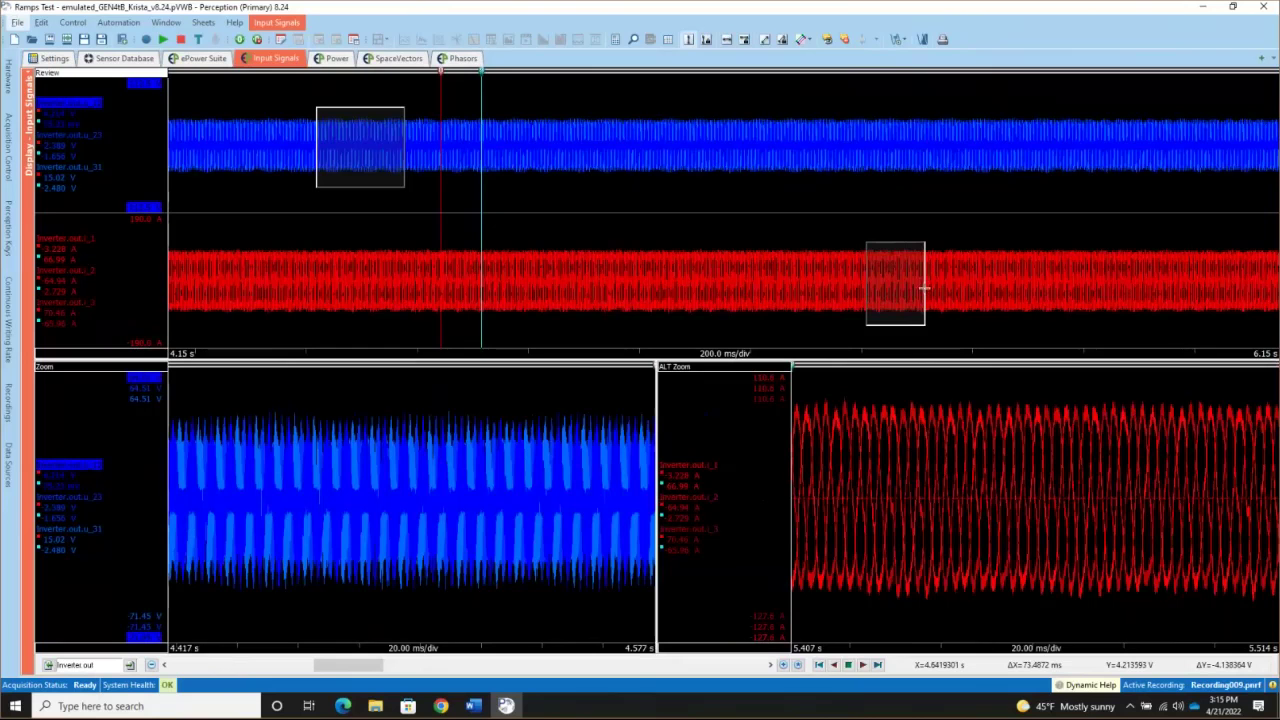
{"action": "mouse_move", "coordinate": [924, 289]}
{"action": "left_mouse_down"}
{"action": "mouse_move", "coordinate": [897, 290]}
{"action": "mouse_move", "coordinate": [855, 140]}
{"action": "mouse_move", "coordinate": [822, 277]}
{"action": "left_mouse_up"}
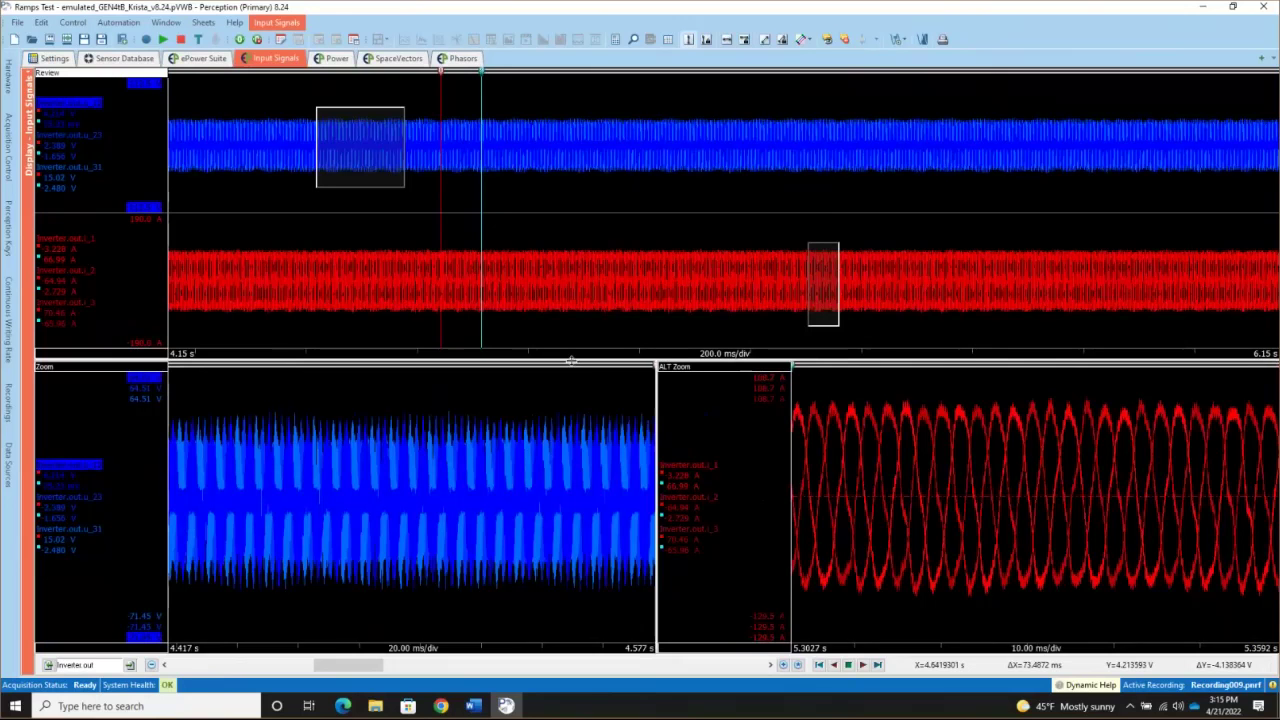
{"action": "left_click_drag", "start_coordinate": [560, 527], "coordinate": [580, 680]}
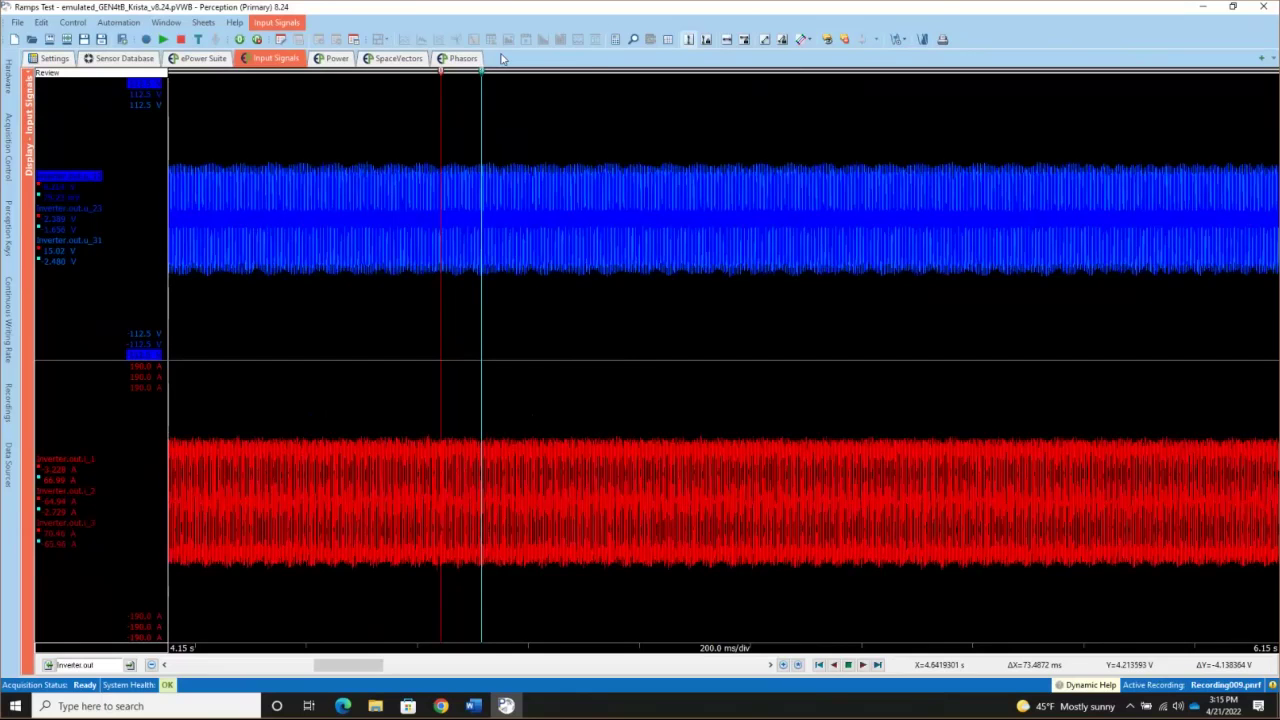
Step: Add a new user sheet and keep the Data Sources list permanently open beside it at a reduced width
{"action": "mouse_move", "coordinate": [505, 60]}
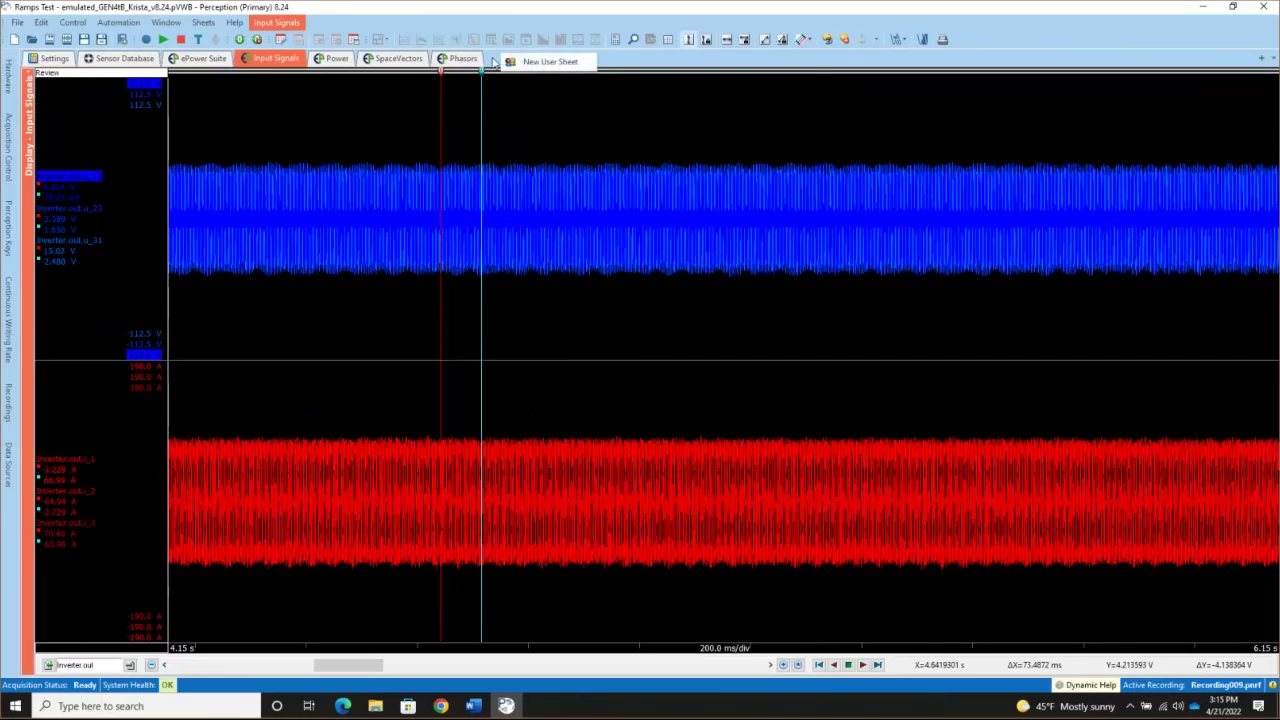
{"action": "left_click", "coordinate": [545, 62]}
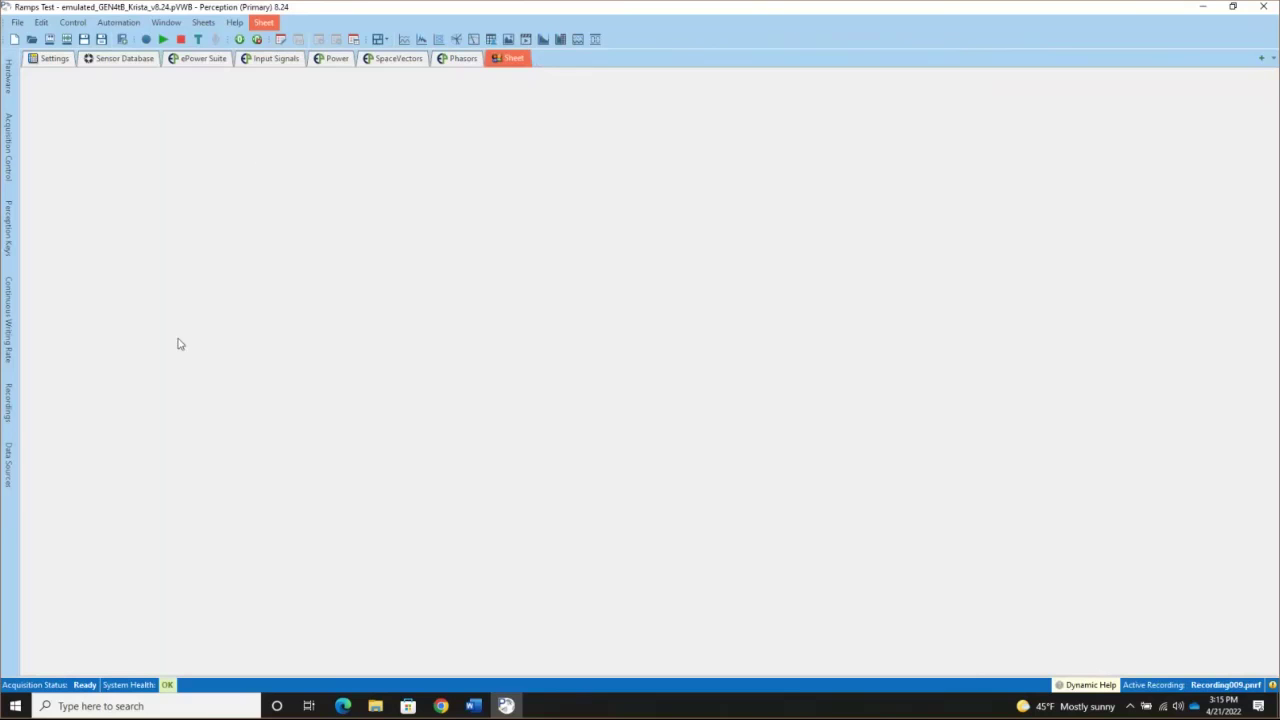
{"action": "left_click", "coordinate": [9, 468]}
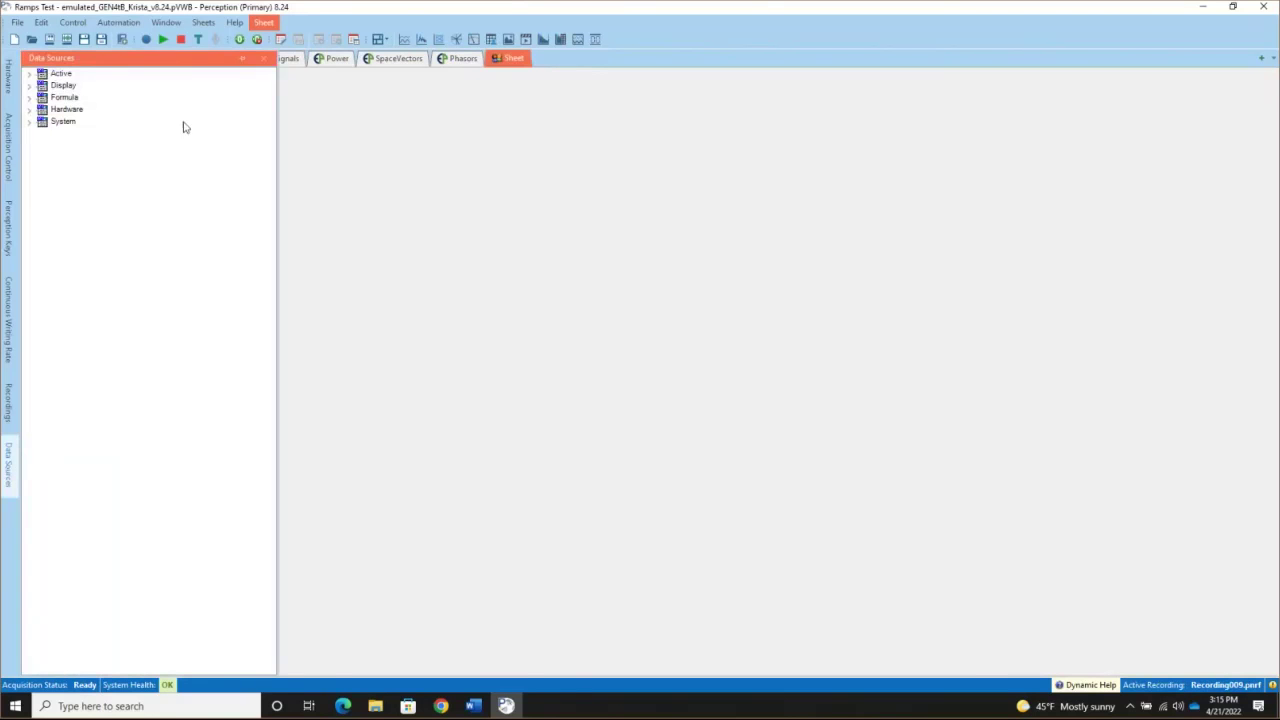
{"action": "left_click", "coordinate": [241, 58]}
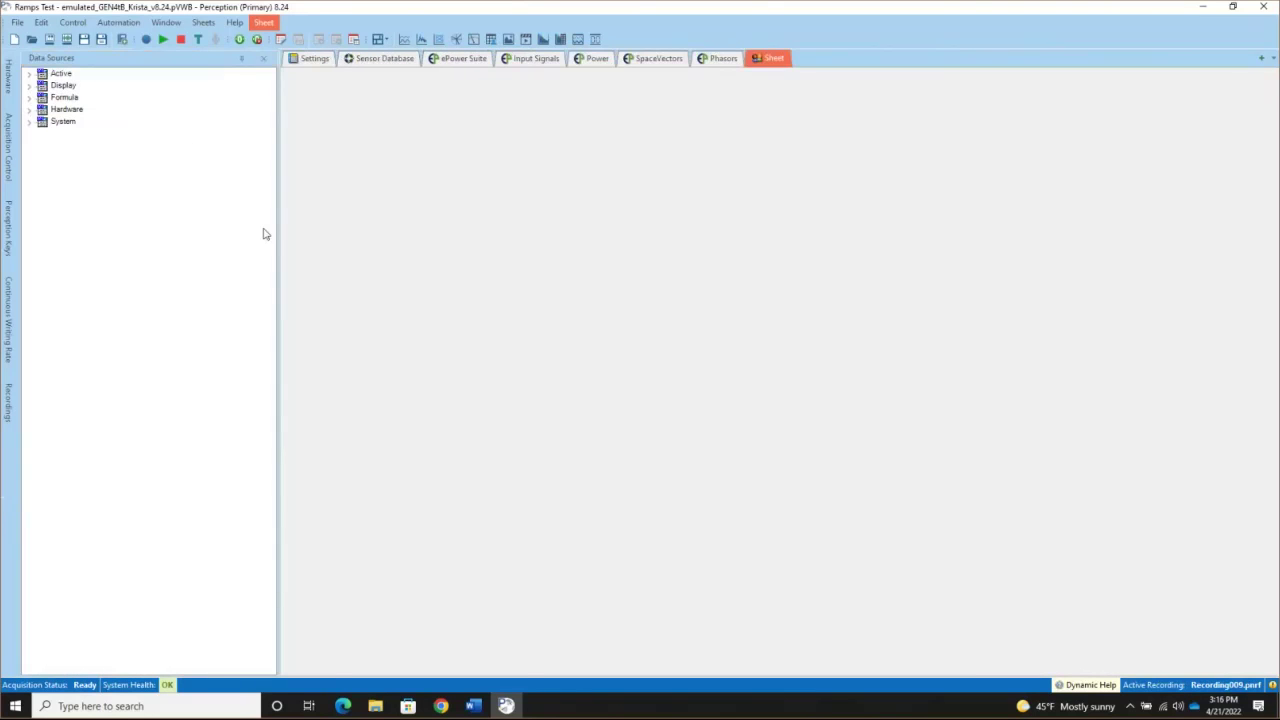
{"action": "left_click_drag", "start_coordinate": [277, 236], "coordinate": [212, 241]}
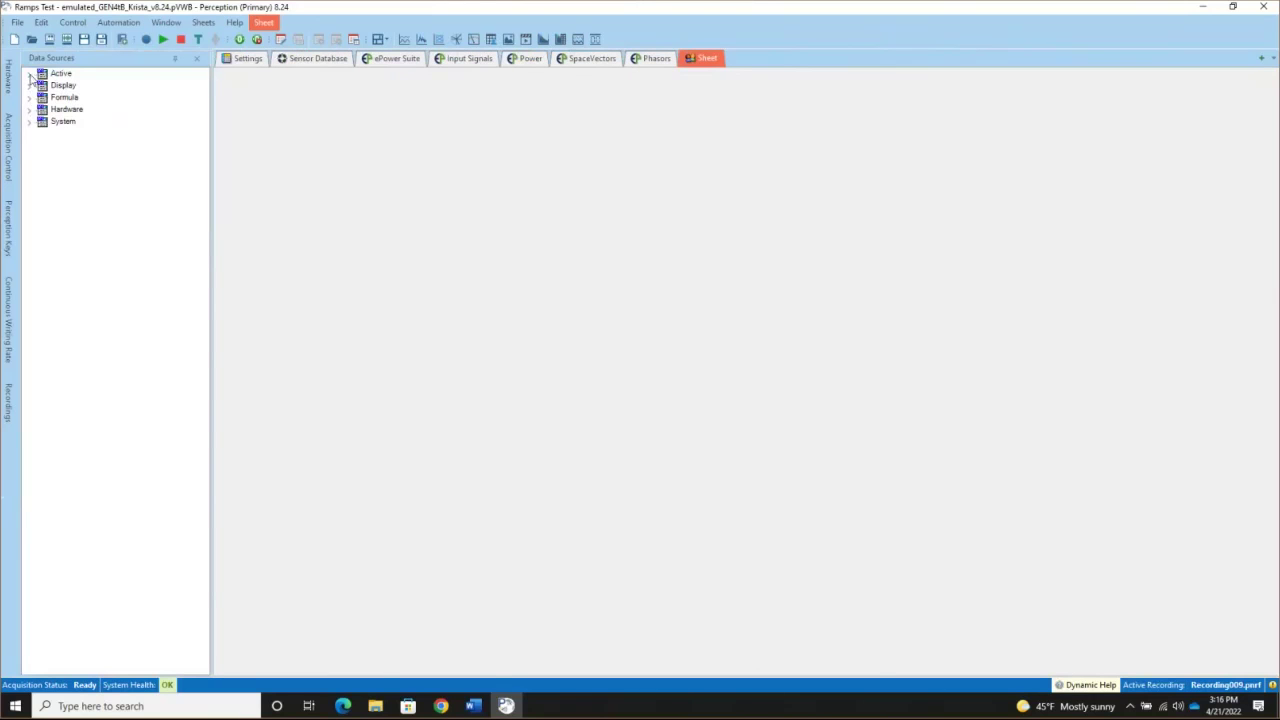
Step: Browse the Active data sources, covering the RTFormulas result groups and the Inverter and Motor channels of Recorder_A
{"action": "left_click", "coordinate": [30, 74]}
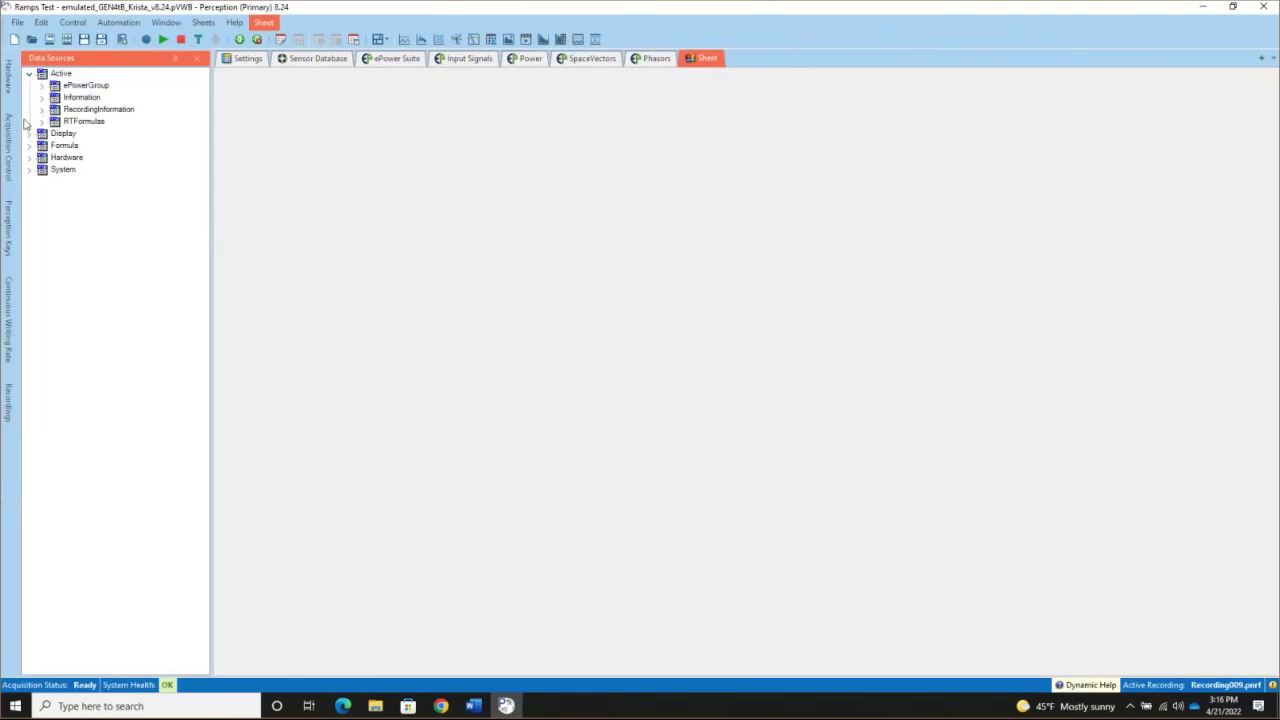
{"action": "left_click", "coordinate": [42, 121]}
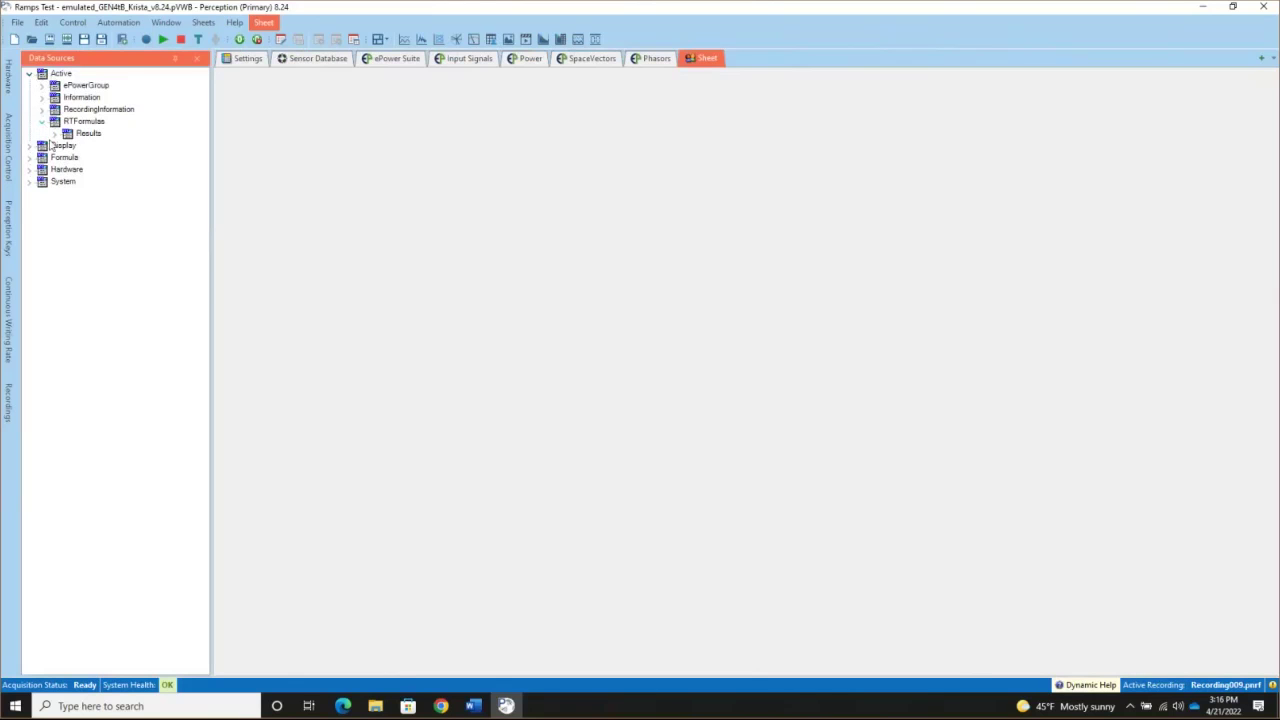
{"action": "left_click", "coordinate": [55, 134]}
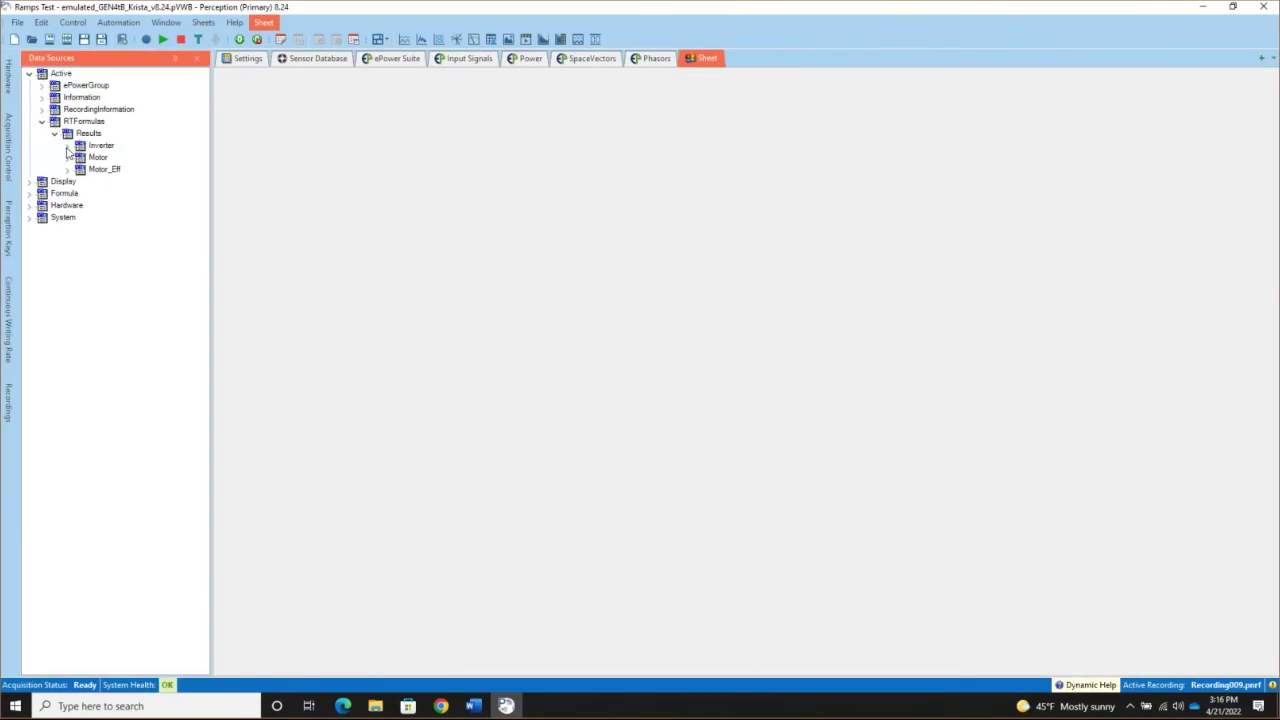
{"action": "left_click", "coordinate": [42, 86]}
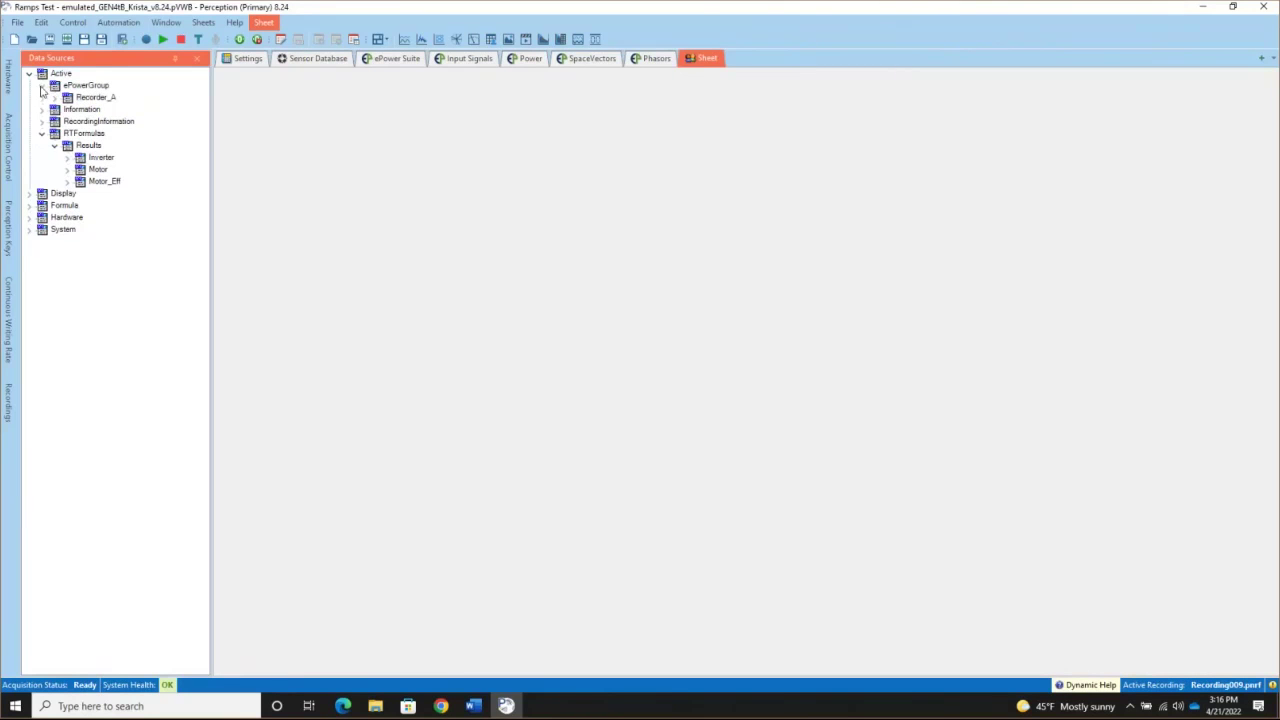
{"action": "left_click", "coordinate": [55, 98]}
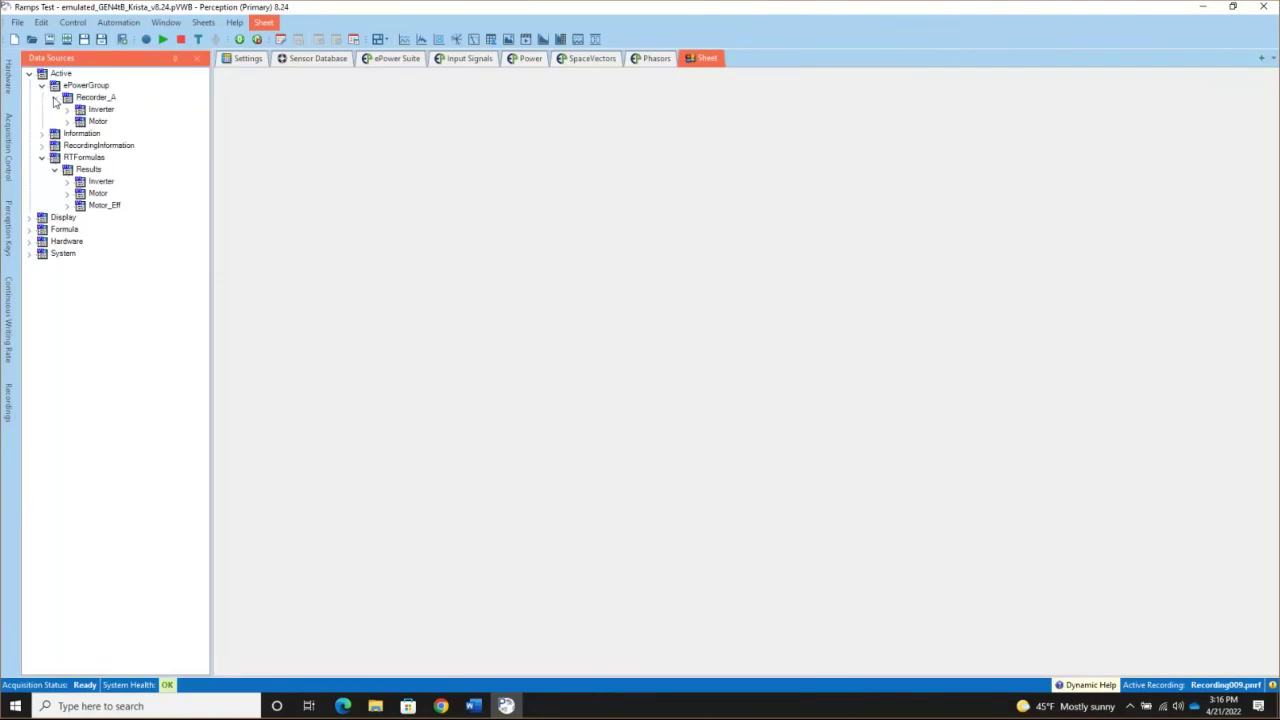
{"action": "left_click", "coordinate": [67, 109]}
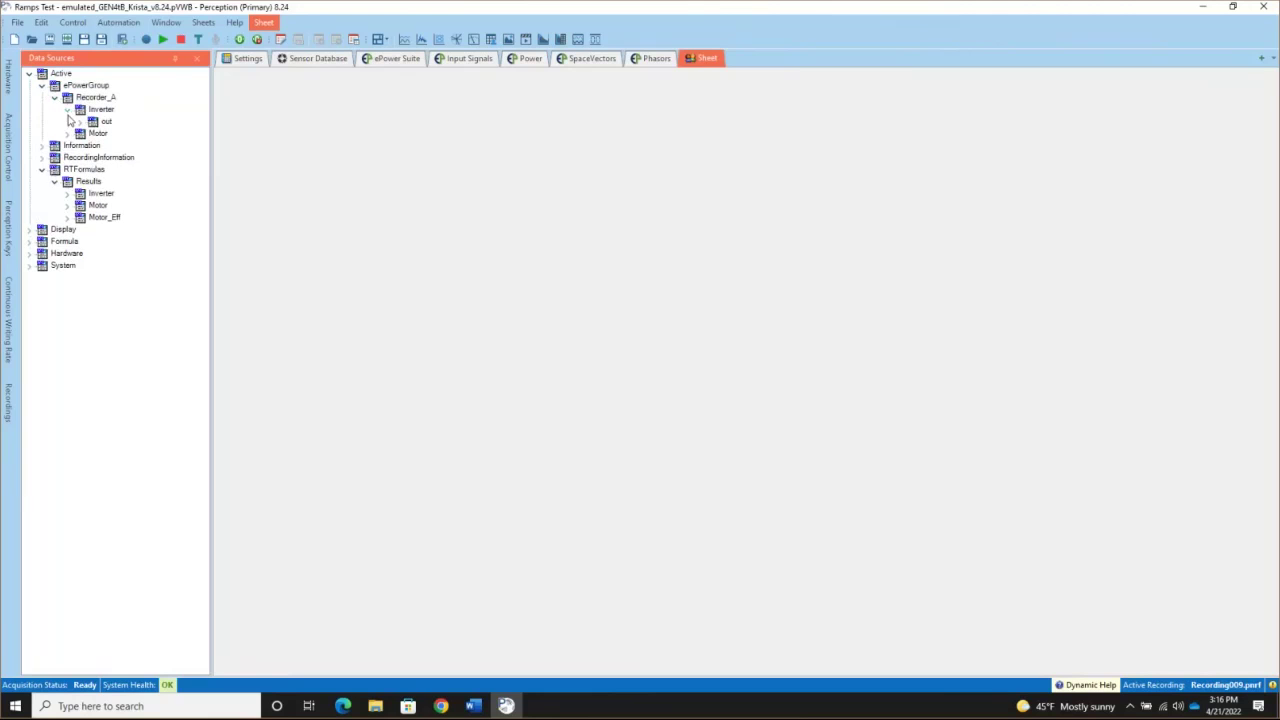
{"action": "left_click", "coordinate": [80, 121]}
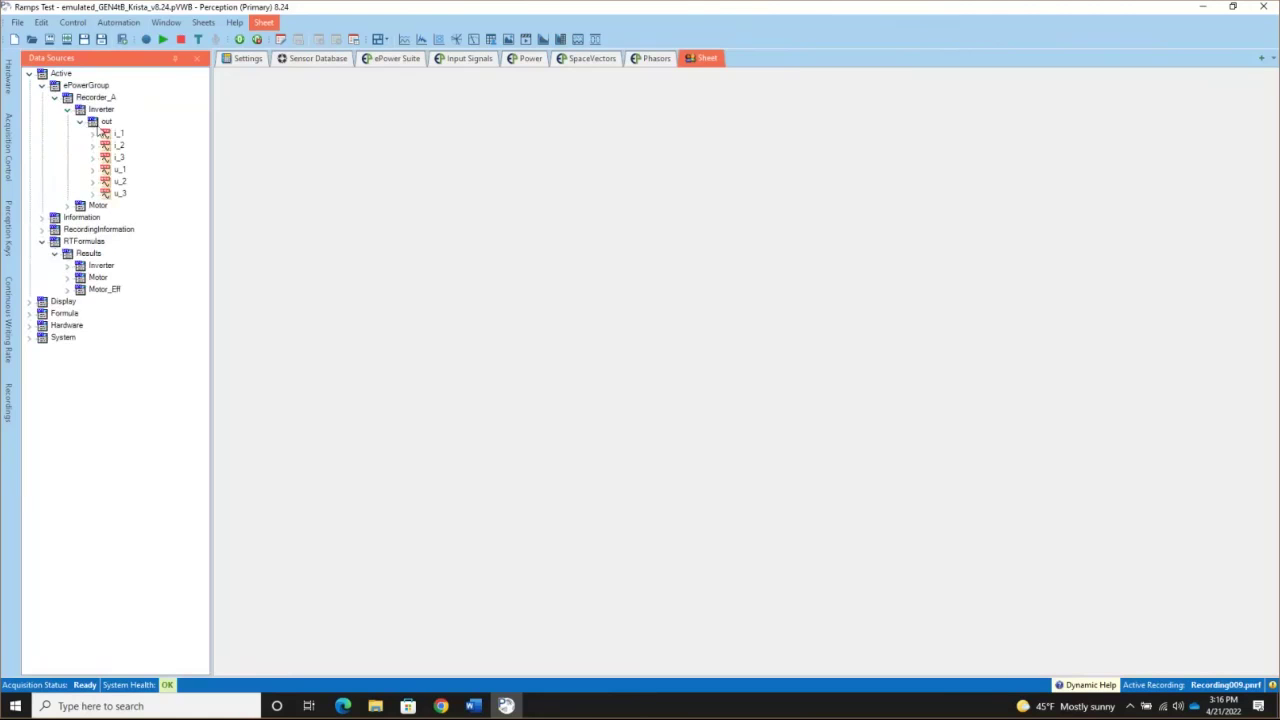
{"action": "left_click", "coordinate": [67, 205]}
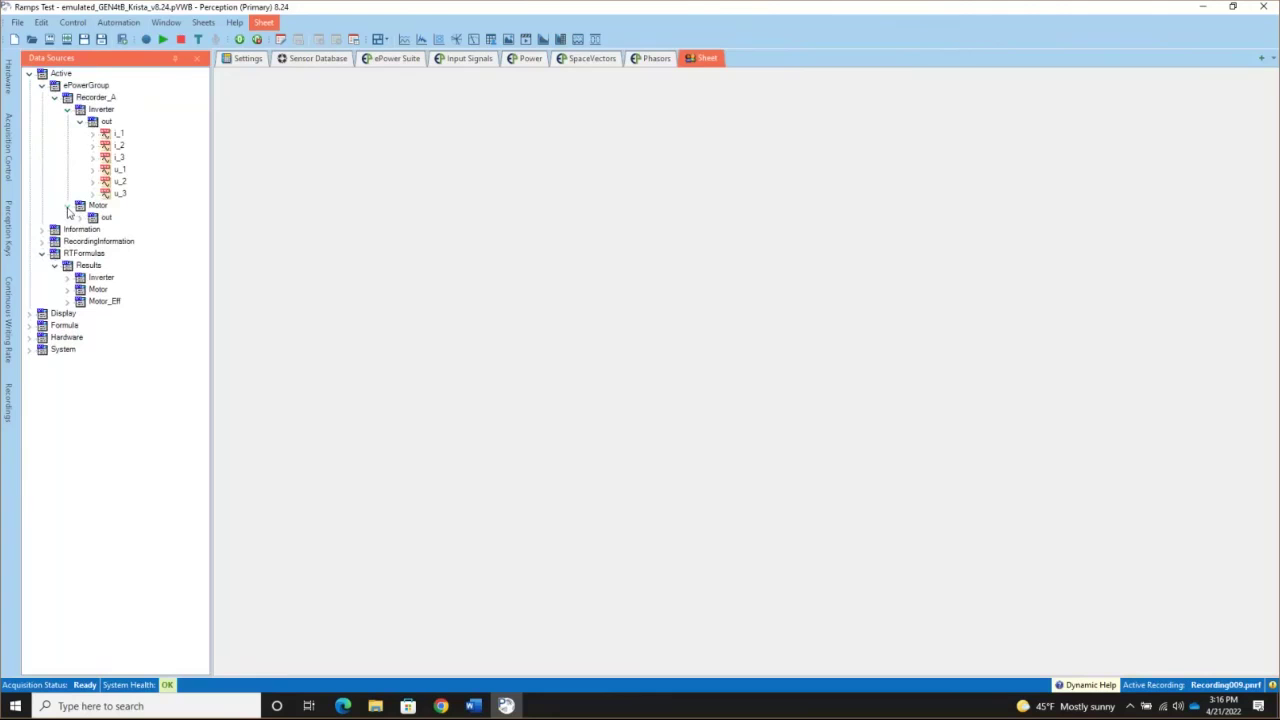
{"action": "left_click", "coordinate": [80, 217]}
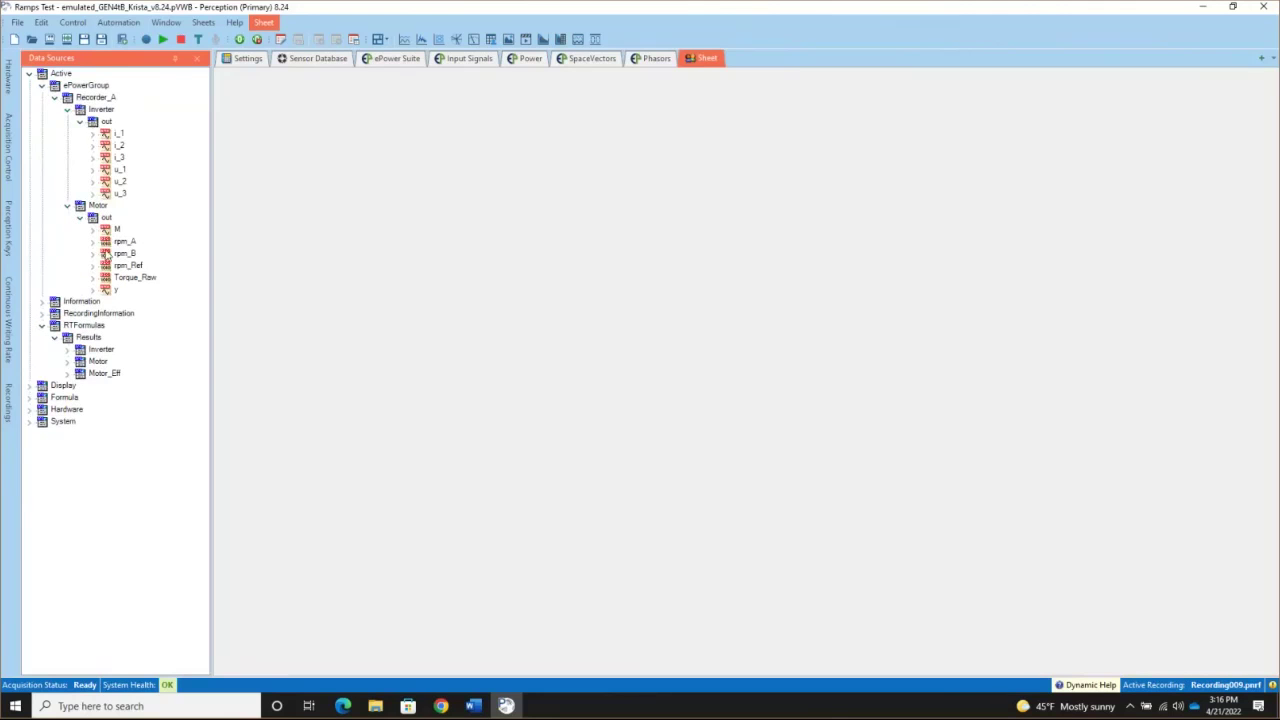
{"action": "left_click", "coordinate": [67, 207]}
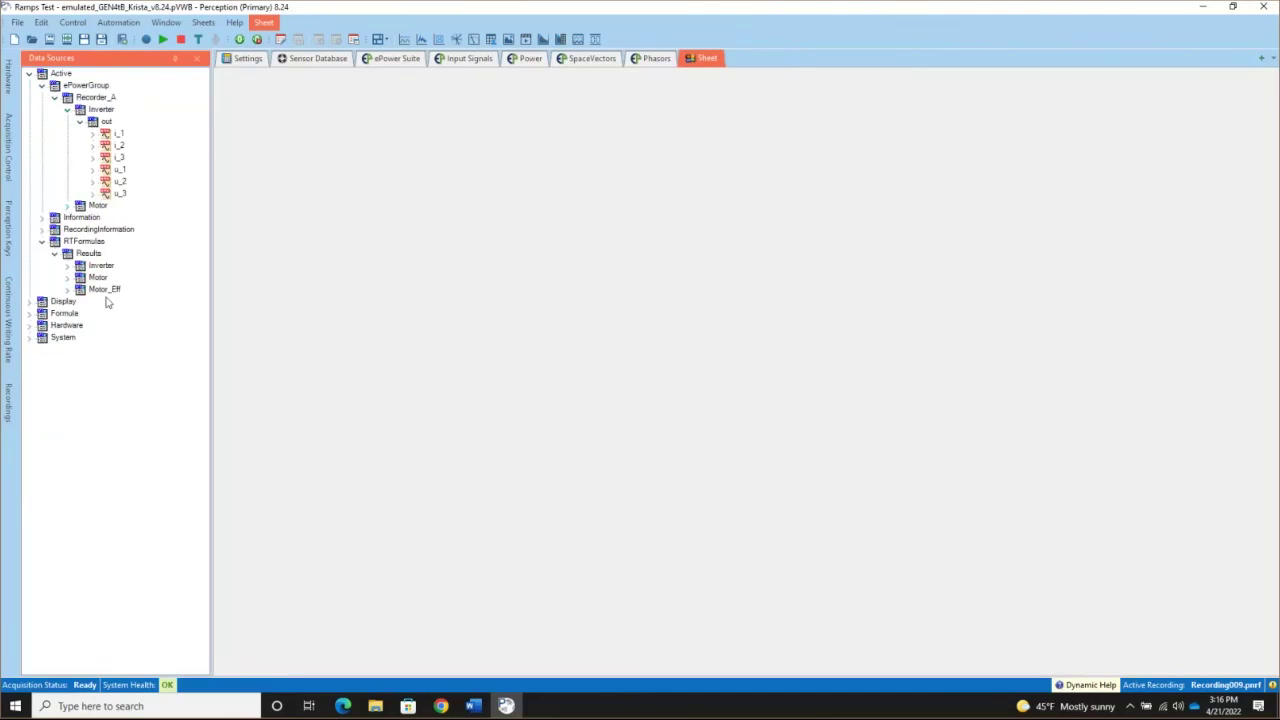
Step: Plot i_1 from the RTFormulas Inverter results in a new display on the sheet and overlay Cycle_Master in the same pane
{"action": "left_click", "coordinate": [68, 266]}
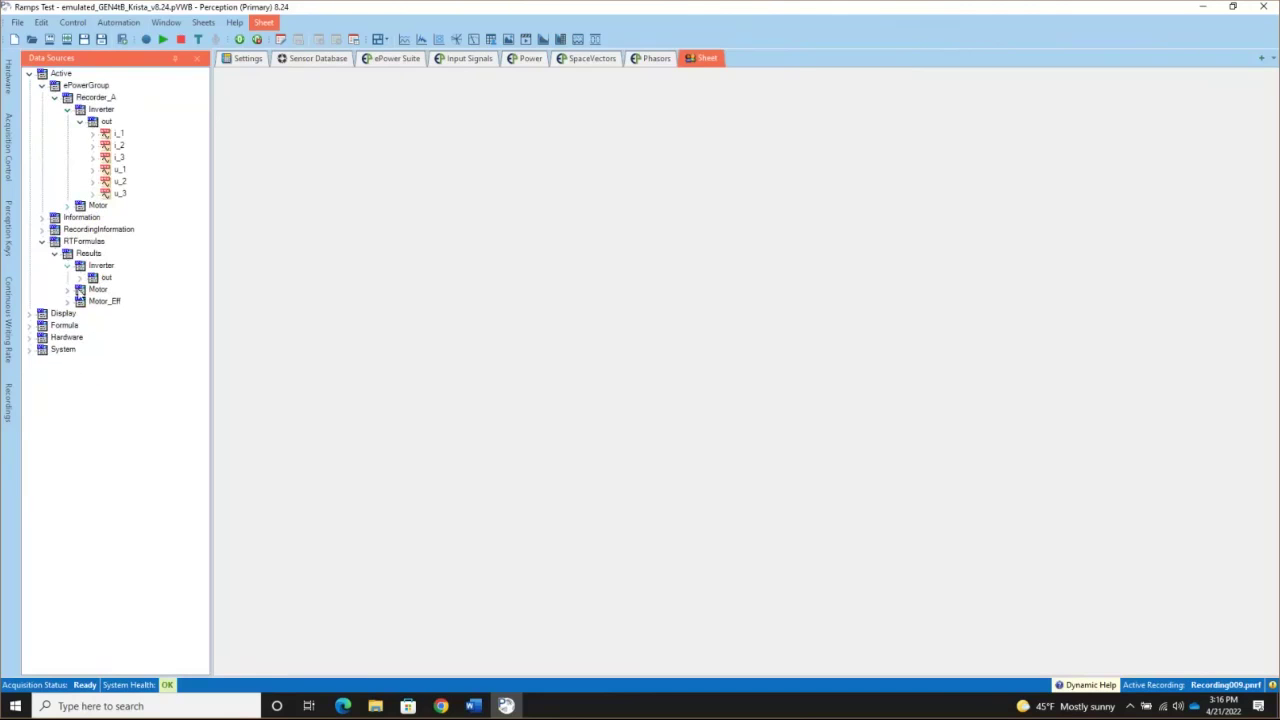
{"action": "left_click", "coordinate": [81, 279]}
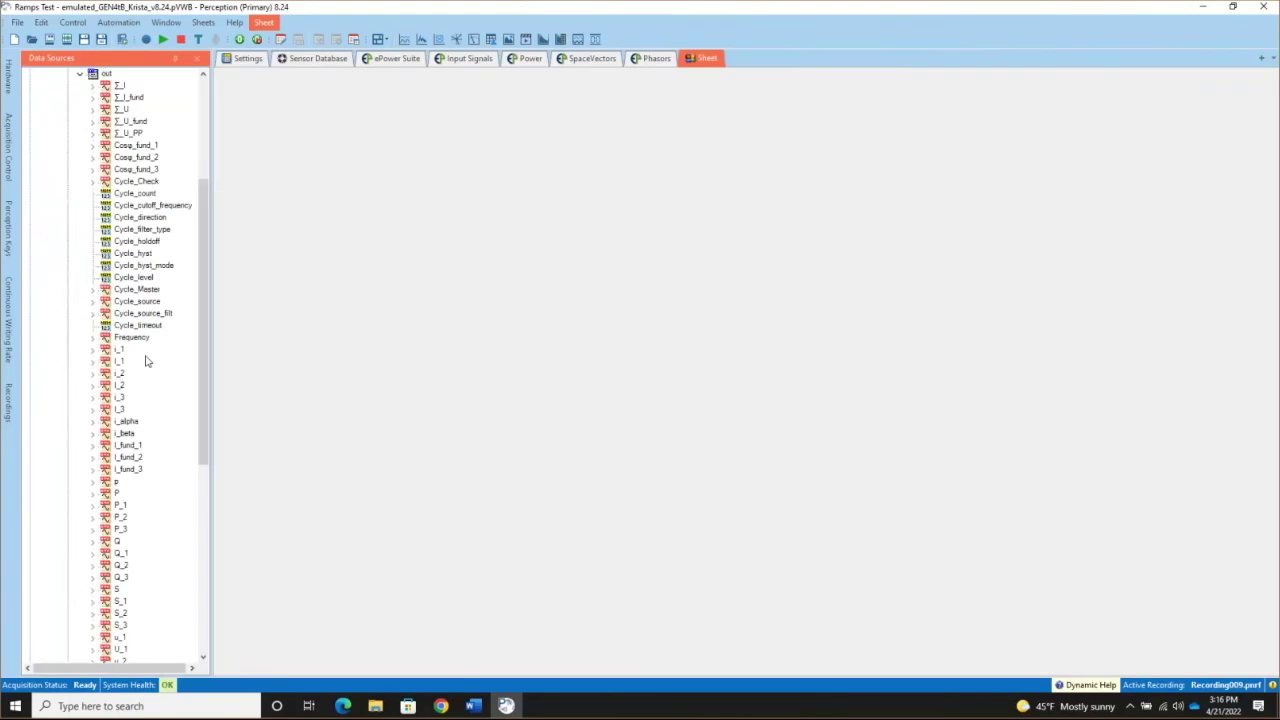
{"action": "left_click_drag", "start_coordinate": [104, 352], "coordinate": [394, 348]}
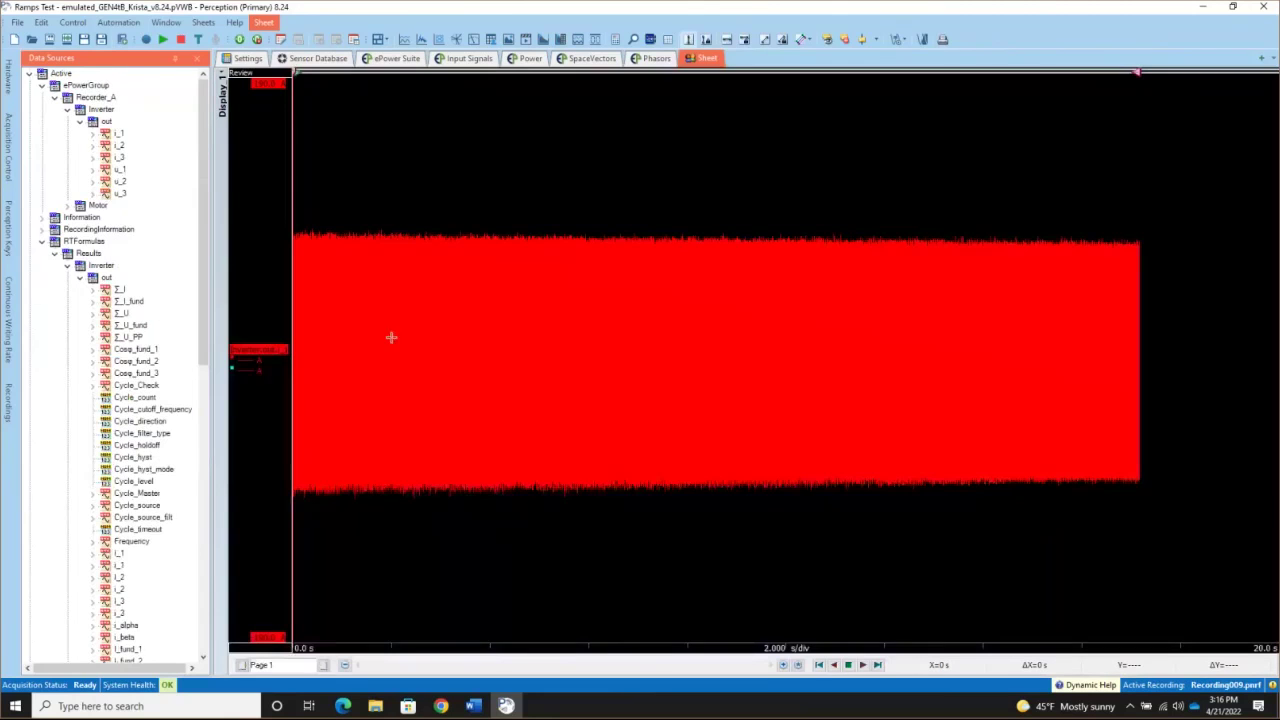
{"action": "left_click", "coordinate": [104, 494]}
{"action": "mouse_move", "coordinate": [104, 494]}
{"action": "left_mouse_down"}
{"action": "mouse_move", "coordinate": [186, 491]}
{"action": "mouse_move", "coordinate": [245, 467]}
{"action": "left_mouse_up"}
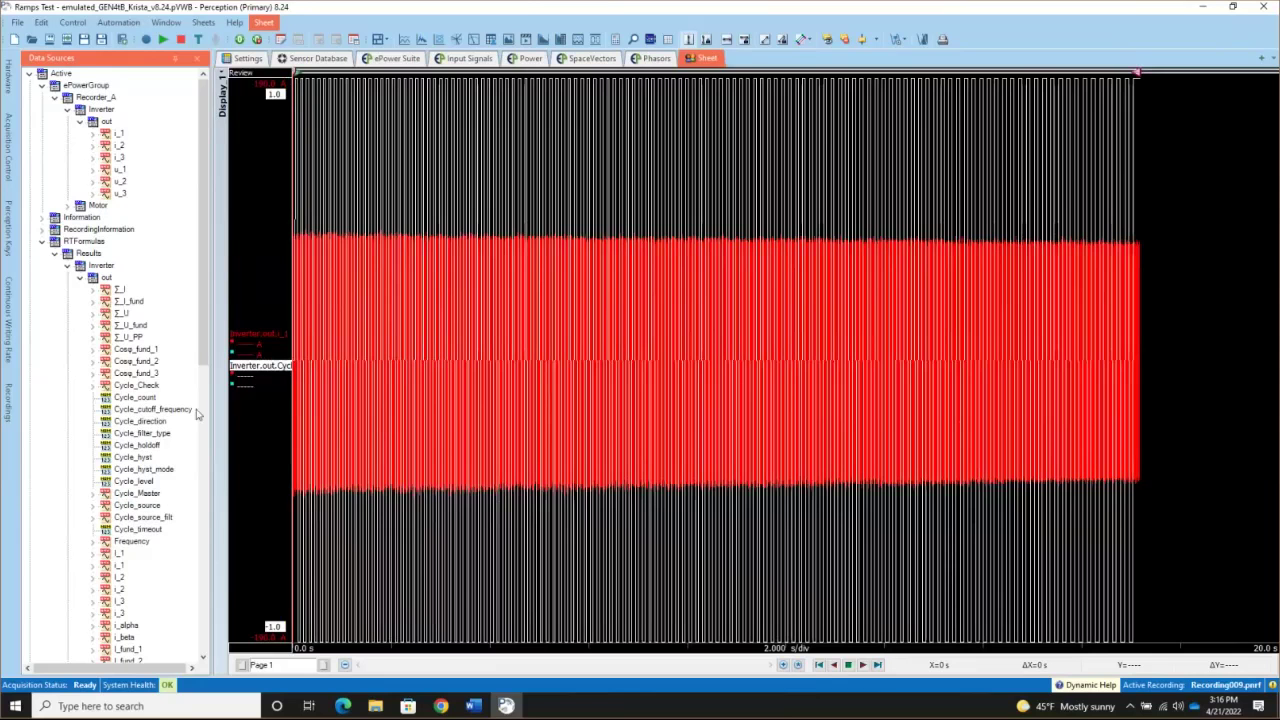
Step: Add the calculated I_1 from the Inverter results in its own pane below, and look through the remaining Inverter results
{"action": "scroll", "coordinate": [182, 452], "scroll_direction": "down", "scroll_amount": 4}
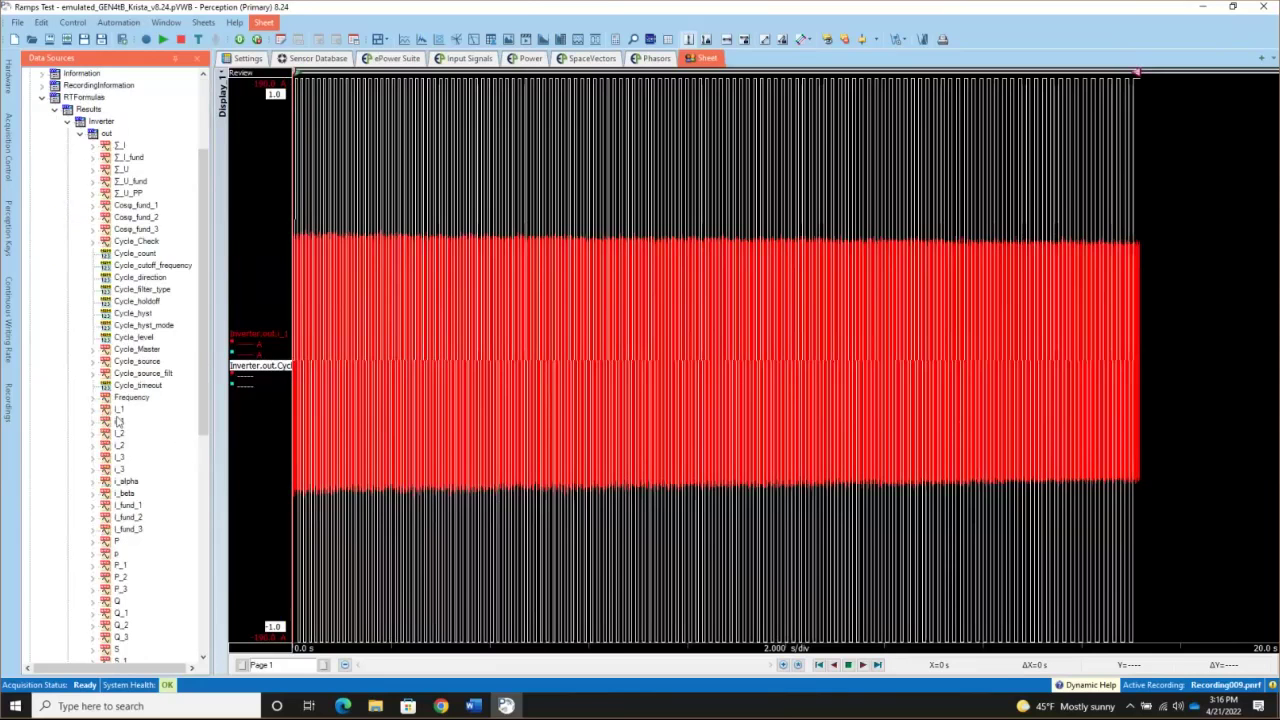
{"action": "mouse_move", "coordinate": [118, 410]}
{"action": "left_mouse_down"}
{"action": "mouse_move", "coordinate": [256, 592]}
{"action": "mouse_move", "coordinate": [268, 656]}
{"action": "left_mouse_up"}
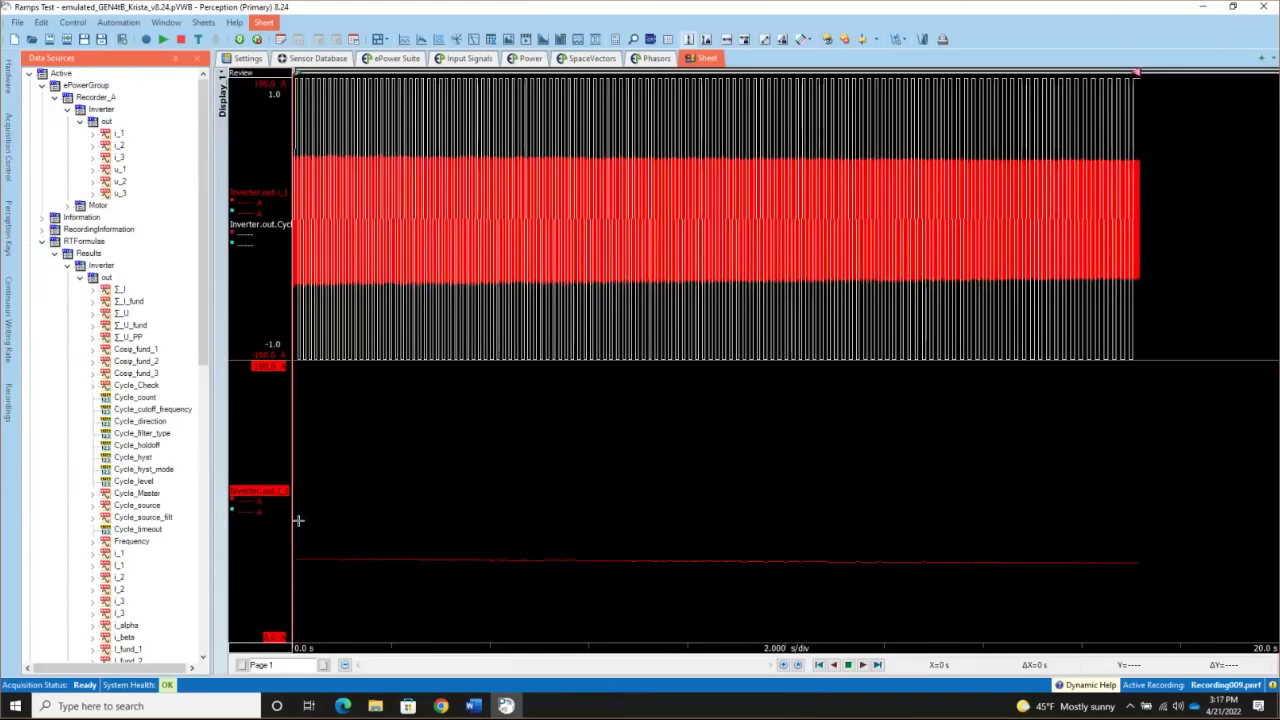
{"action": "scroll", "coordinate": [144, 558], "scroll_direction": "down", "scroll_amount": 6}
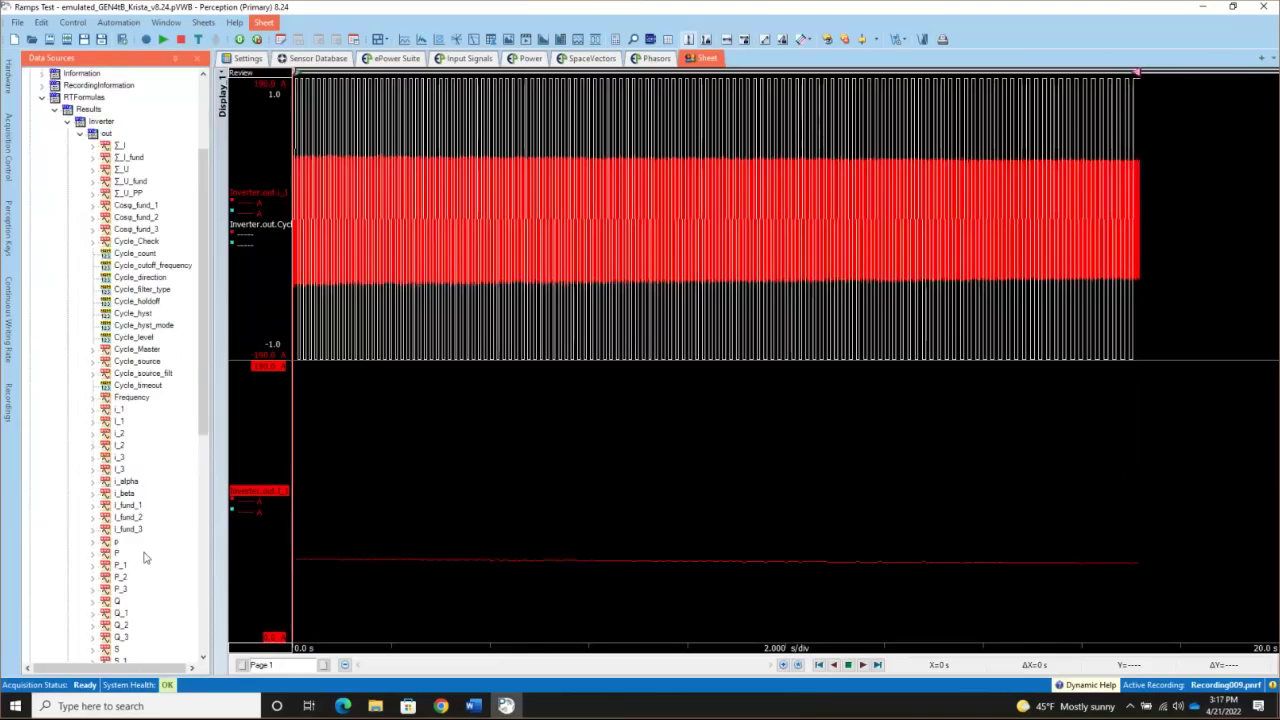
{"action": "scroll", "coordinate": [144, 558], "scroll_direction": "up", "scroll_amount": 1}
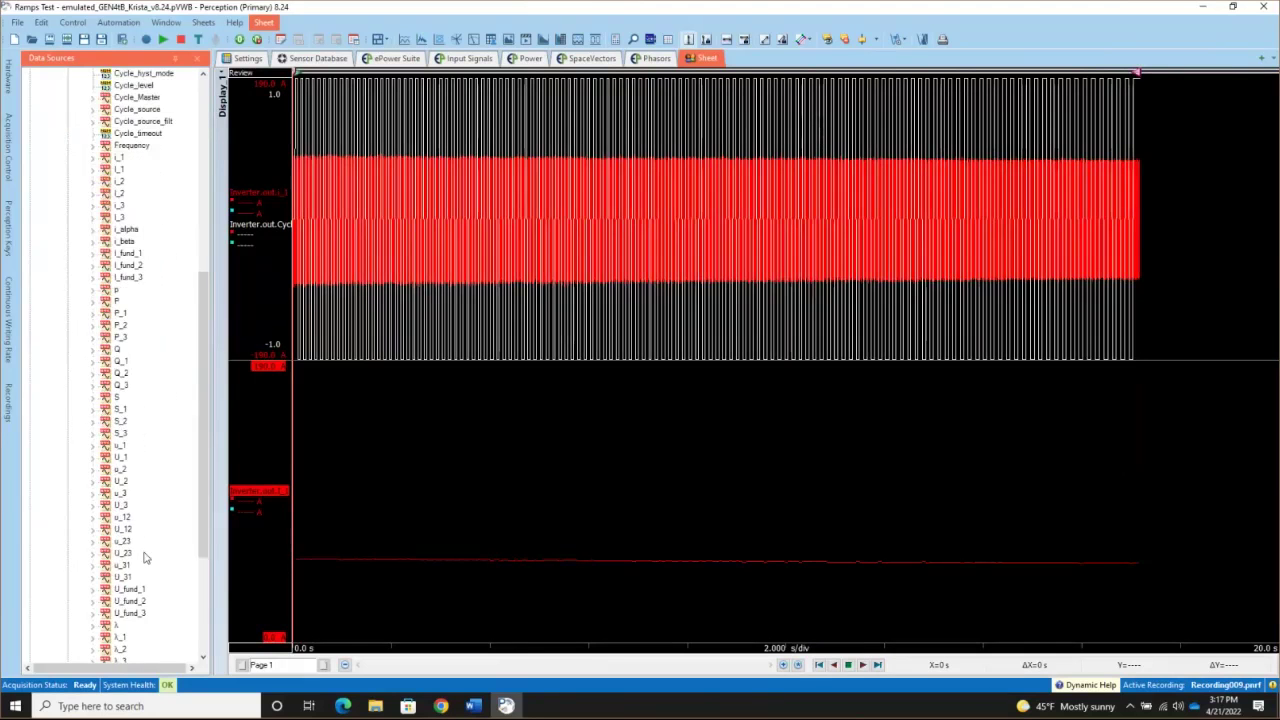
{"action": "scroll", "coordinate": [144, 558], "scroll_direction": "up", "scroll_amount": 5}
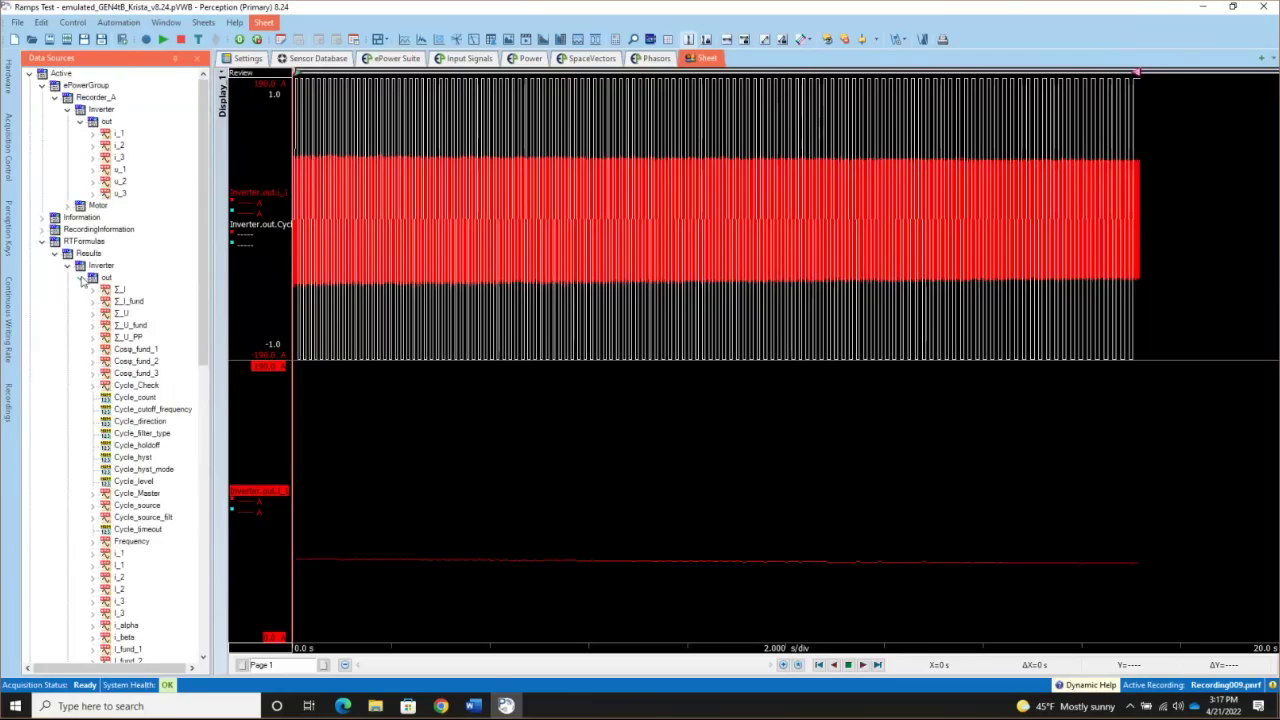
Step: Add M and M_inst from the RTFormulas Motor results to the display, each in its own new pane beneath I_1
{"action": "left_click", "coordinate": [81, 278]}
{"action": "left_click", "coordinate": [68, 266]}
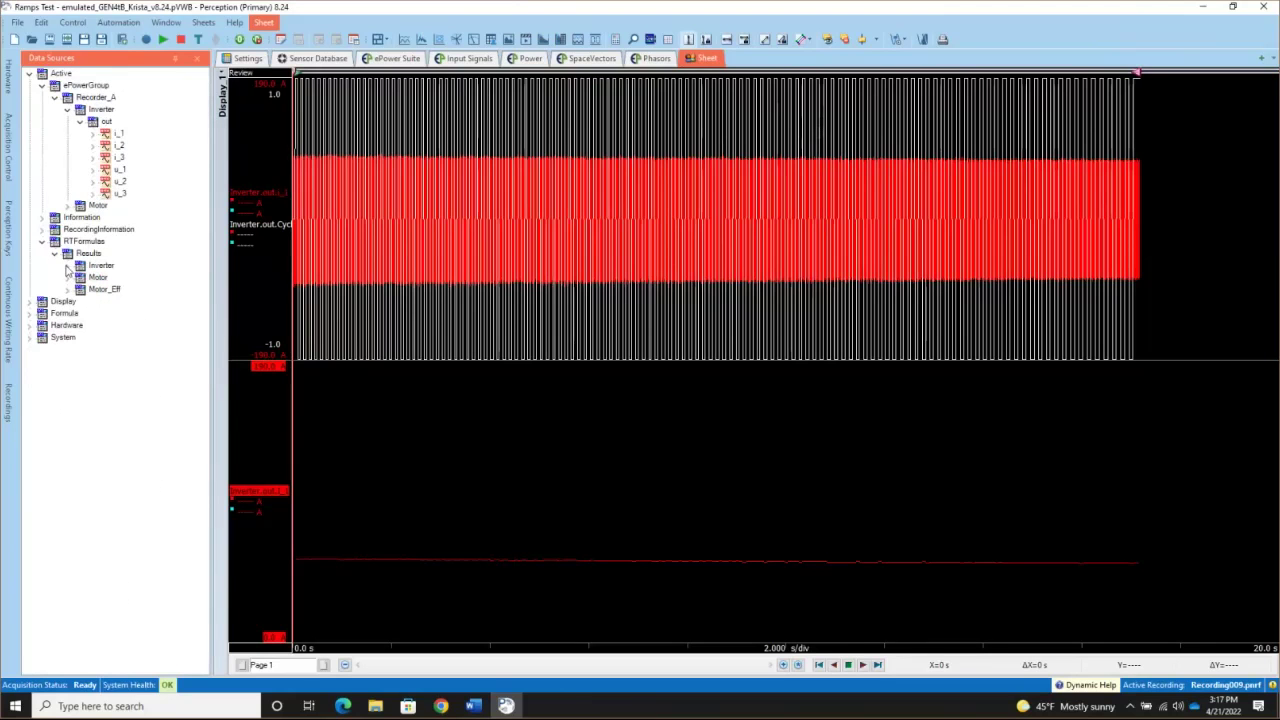
{"action": "left_click", "coordinate": [67, 279]}
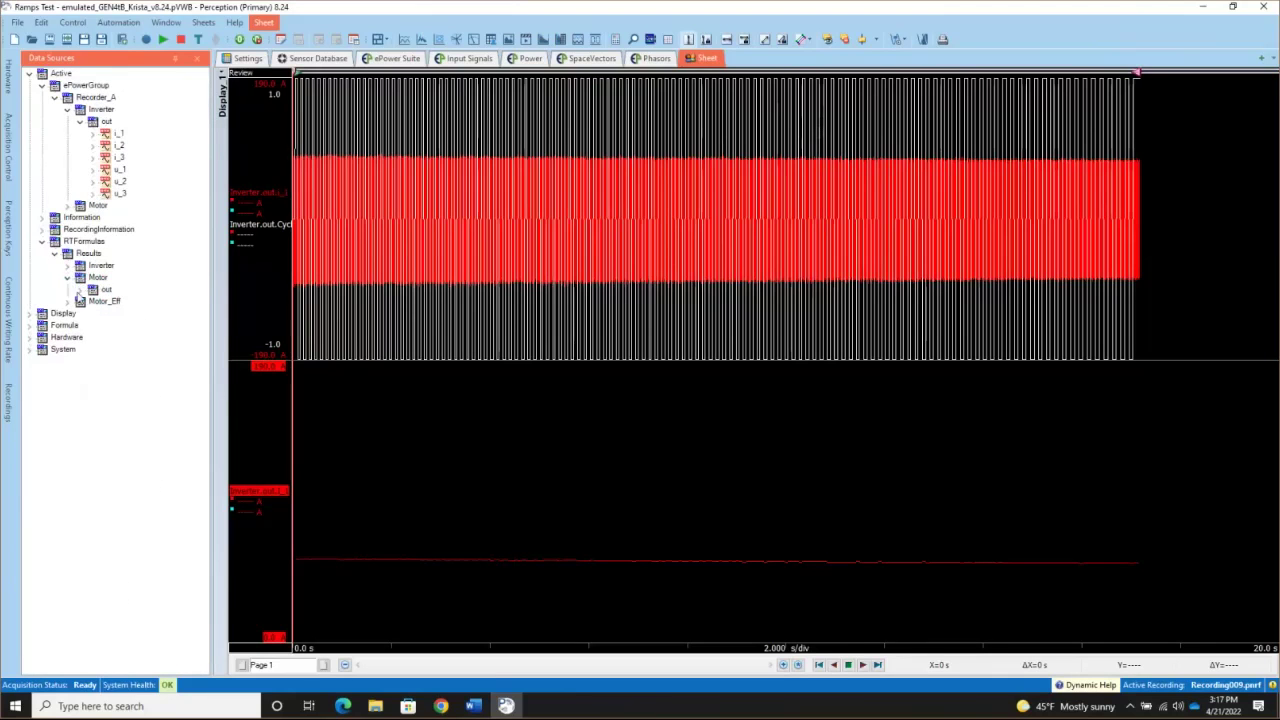
{"action": "left_click", "coordinate": [81, 290]}
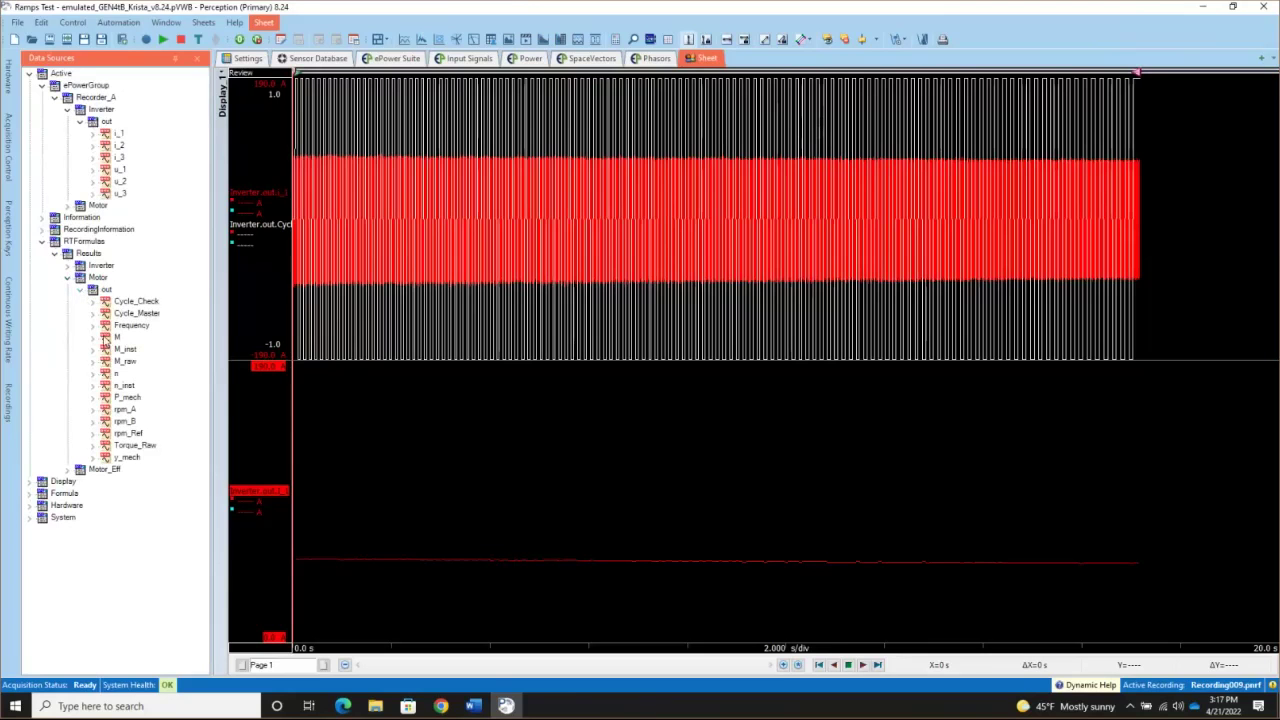
{"action": "left_click_drag", "start_coordinate": [116, 337], "coordinate": [278, 650]}
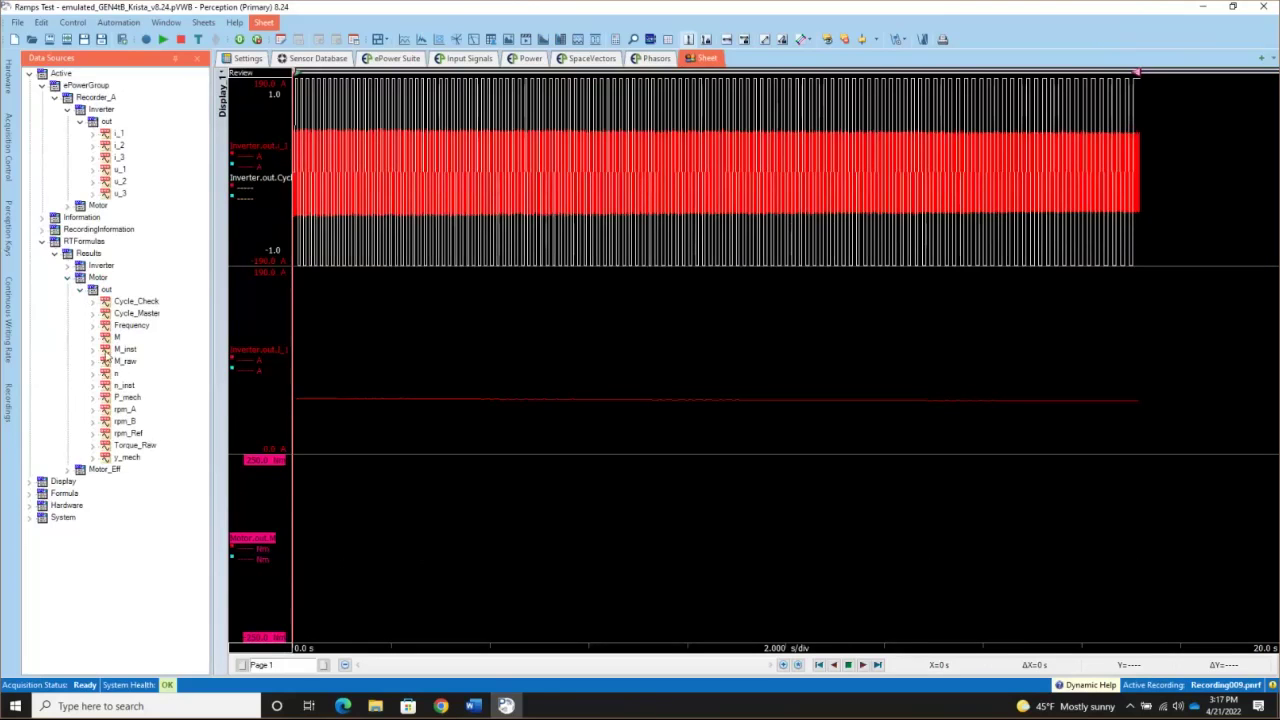
{"action": "mouse_move", "coordinate": [122, 349]}
{"action": "left_mouse_down"}
{"action": "mouse_move", "coordinate": [275, 533]}
{"action": "mouse_move", "coordinate": [268, 648]}
{"action": "left_mouse_up"}
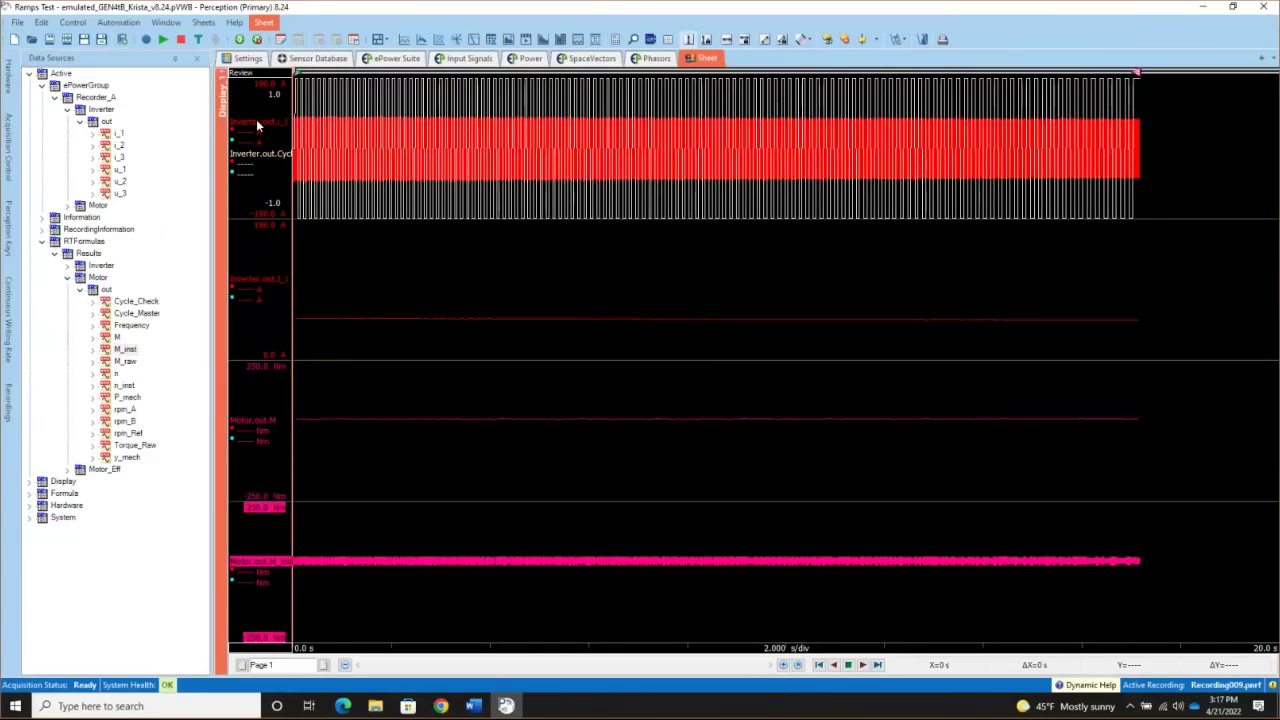
Step: Autoscale all traces on the page and bring Cycle_Master in front of i_1, with the cursor at about 3.66 s
{"action": "right_click", "coordinate": [256, 120]}
{"action": "left_click", "coordinate": [321, 203]}
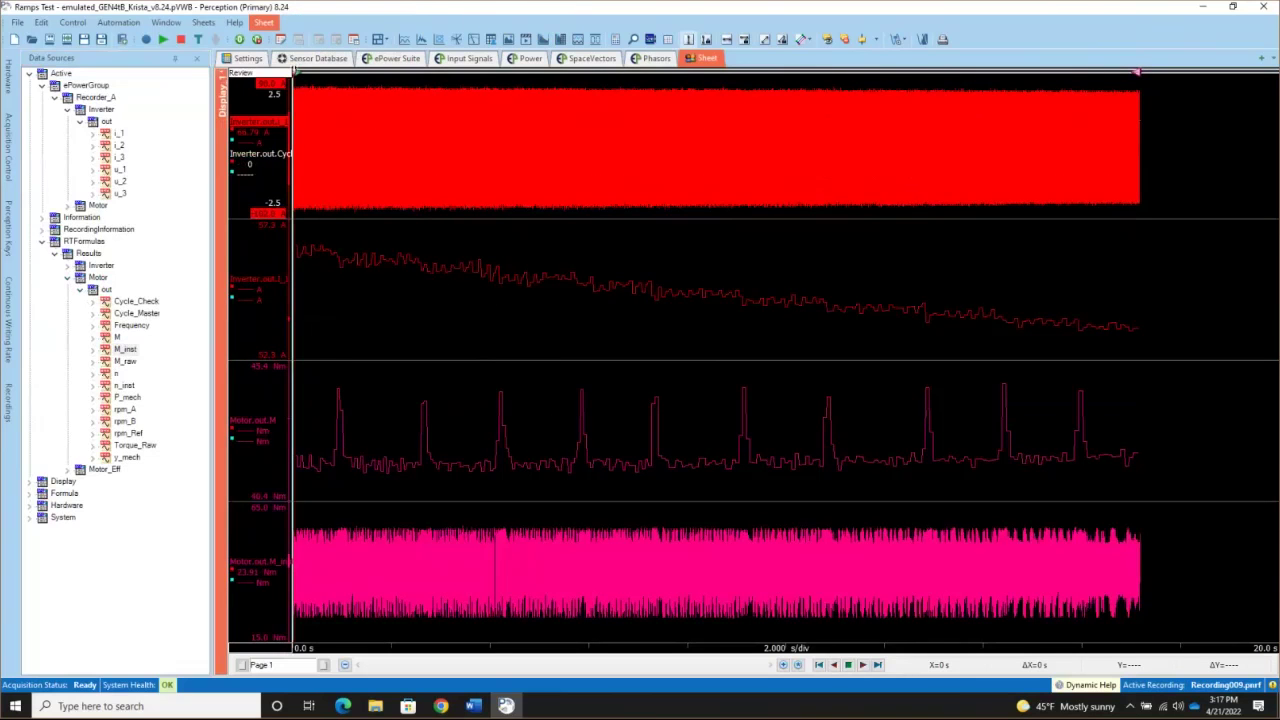
{"action": "left_click_drag", "start_coordinate": [295, 72], "coordinate": [475, 85]}
{"action": "left_click", "coordinate": [262, 155]}
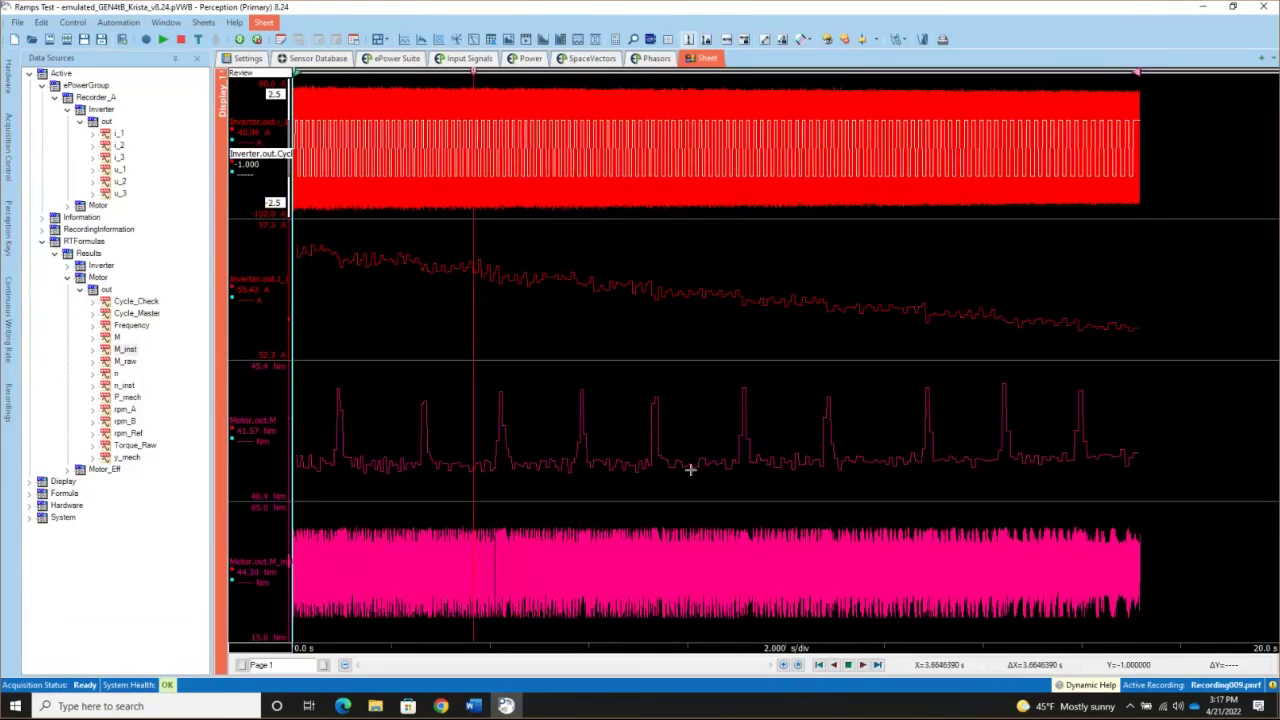
Step: Expand the time scale to 50 ms/div over about 3.37 to 3.87 s and autoscale all traces on the page
{"action": "left_click", "coordinate": [783, 666]}
{"action": "left_click", "coordinate": [783, 666]}
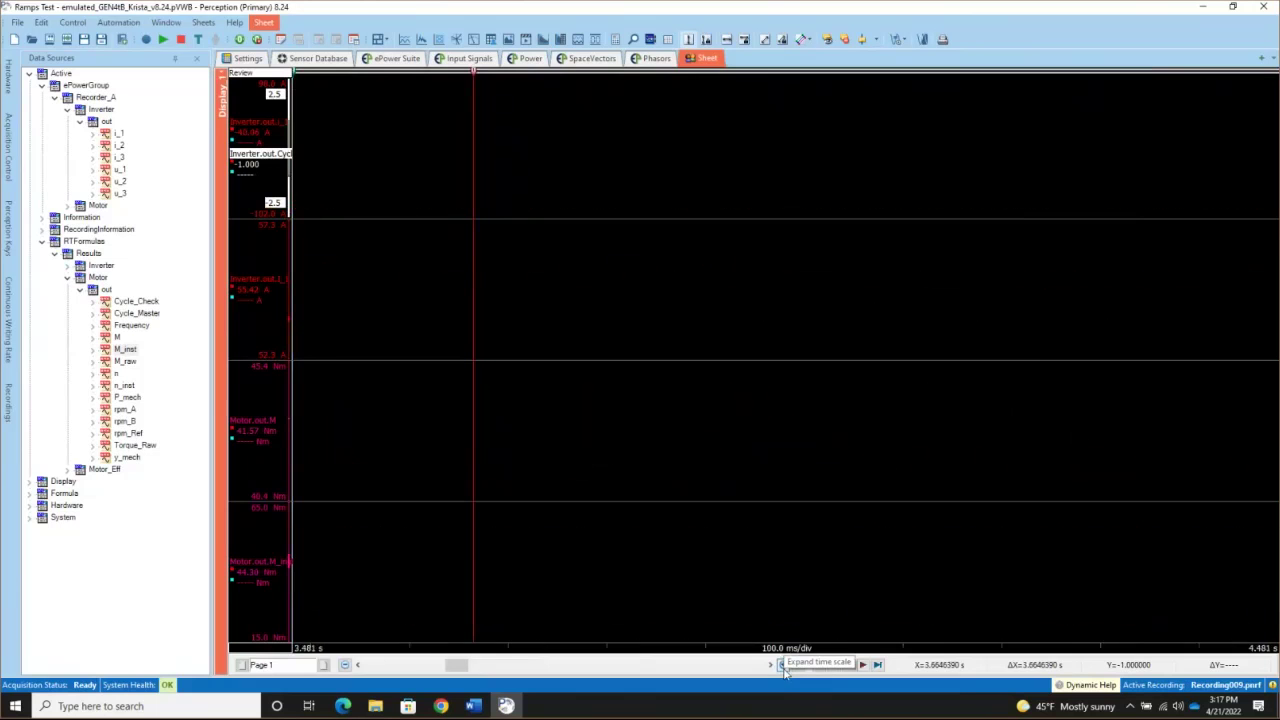
{"action": "scroll", "coordinate": [799, 582], "scroll_direction": "up", "scroll_amount": 3}
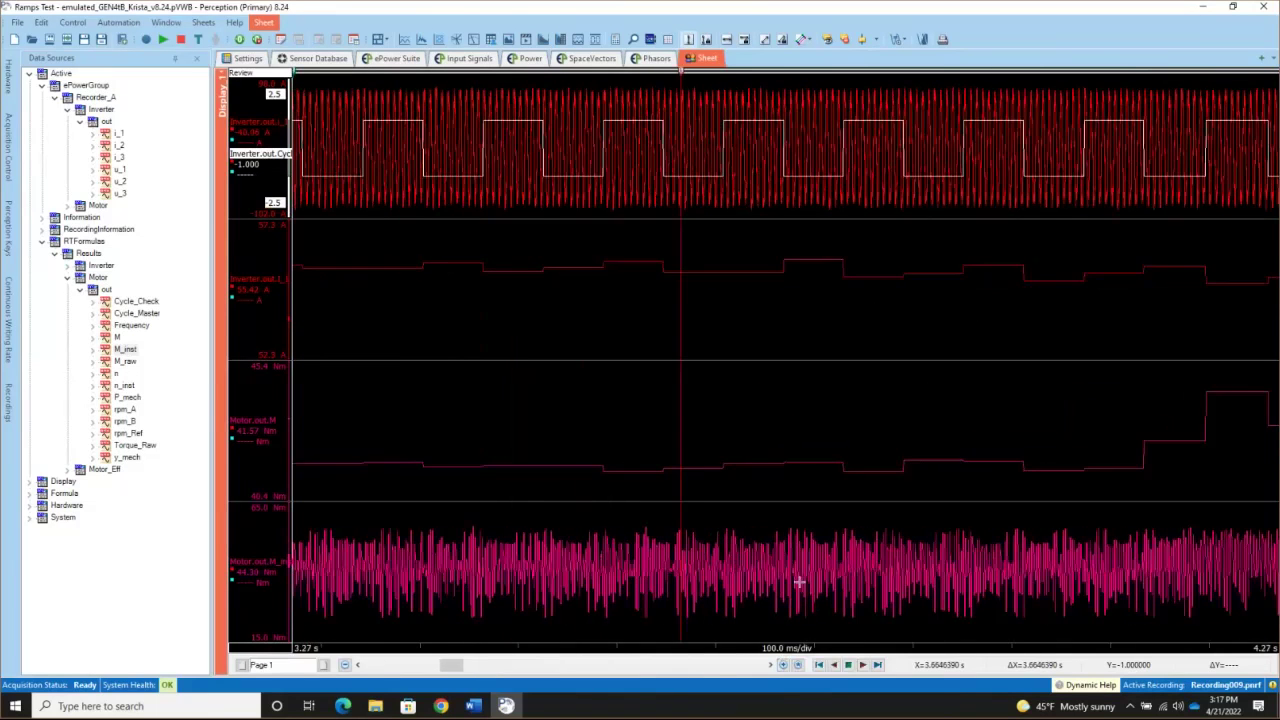
{"action": "scroll", "coordinate": [799, 582], "scroll_direction": "up", "scroll_amount": 2}
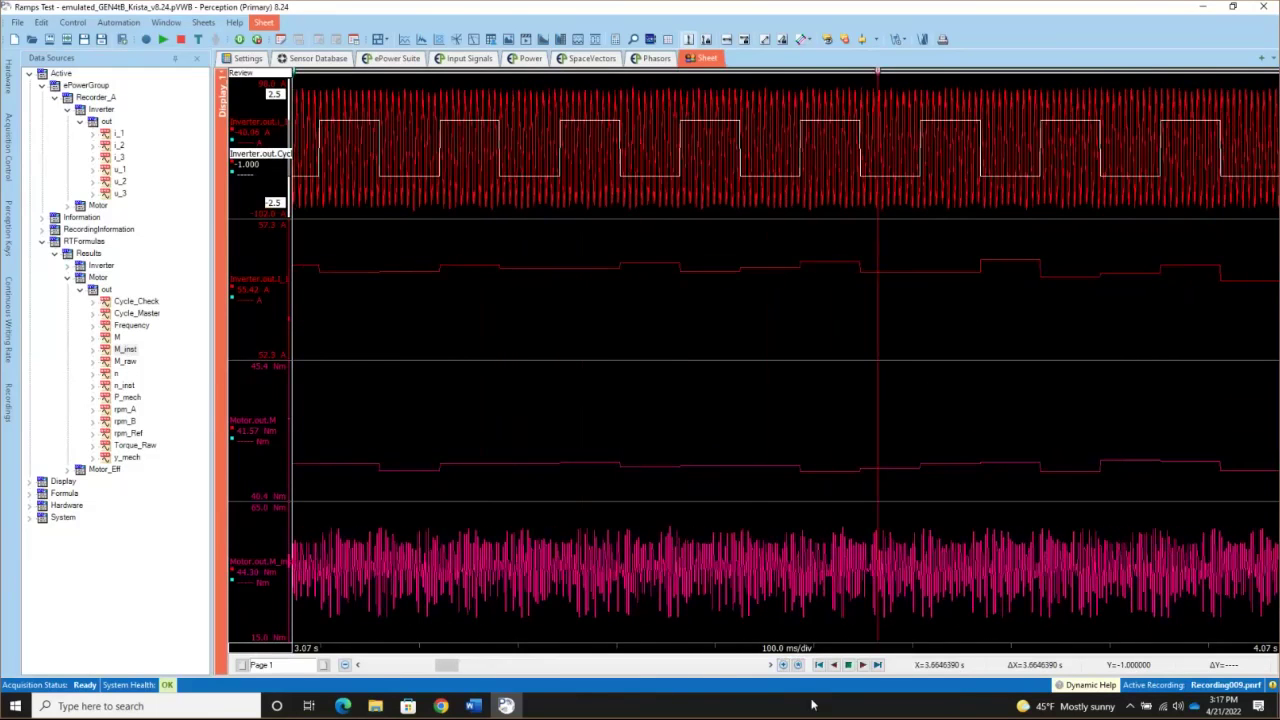
{"action": "left_click", "coordinate": [783, 665]}
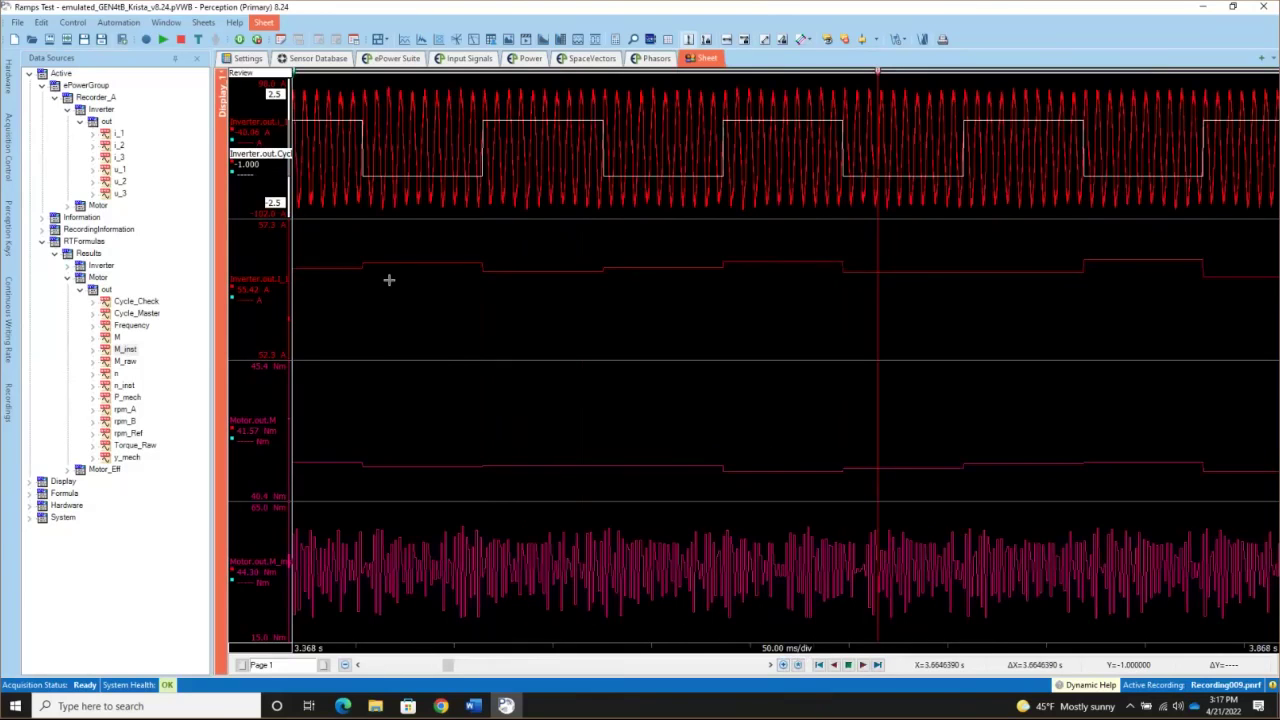
{"action": "right_click", "coordinate": [262, 281]}
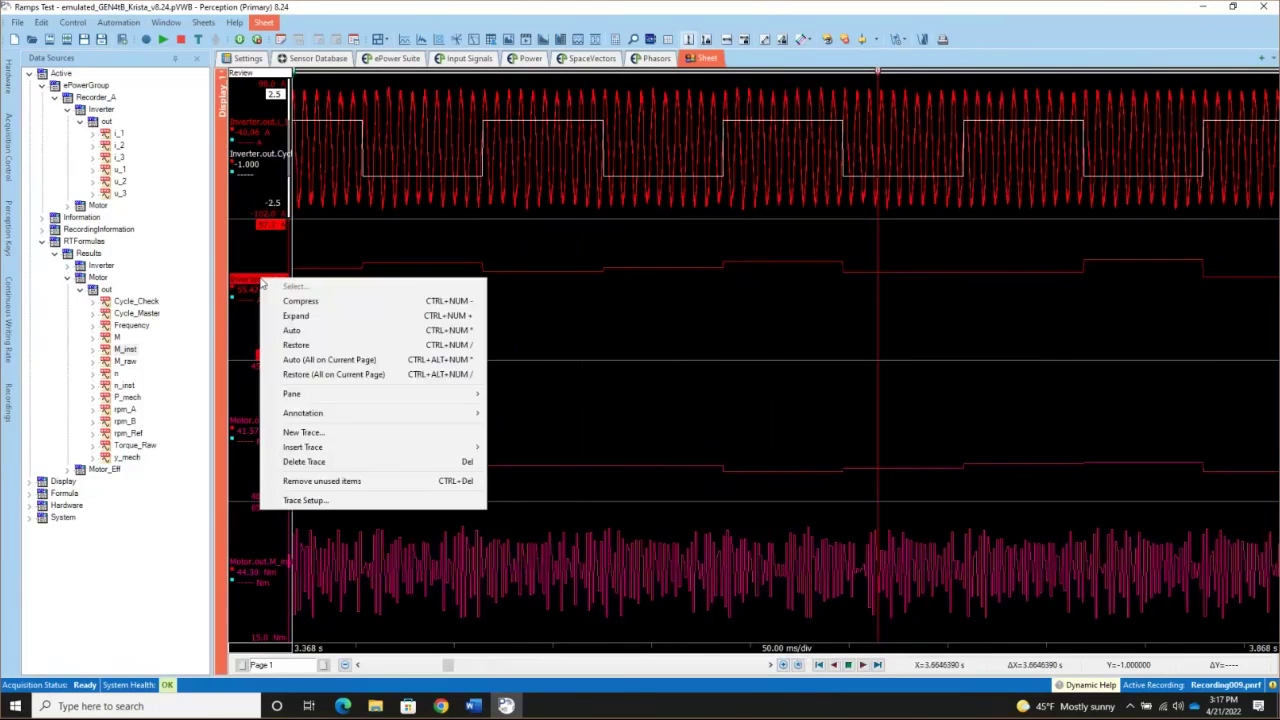
{"action": "left_click", "coordinate": [311, 357]}
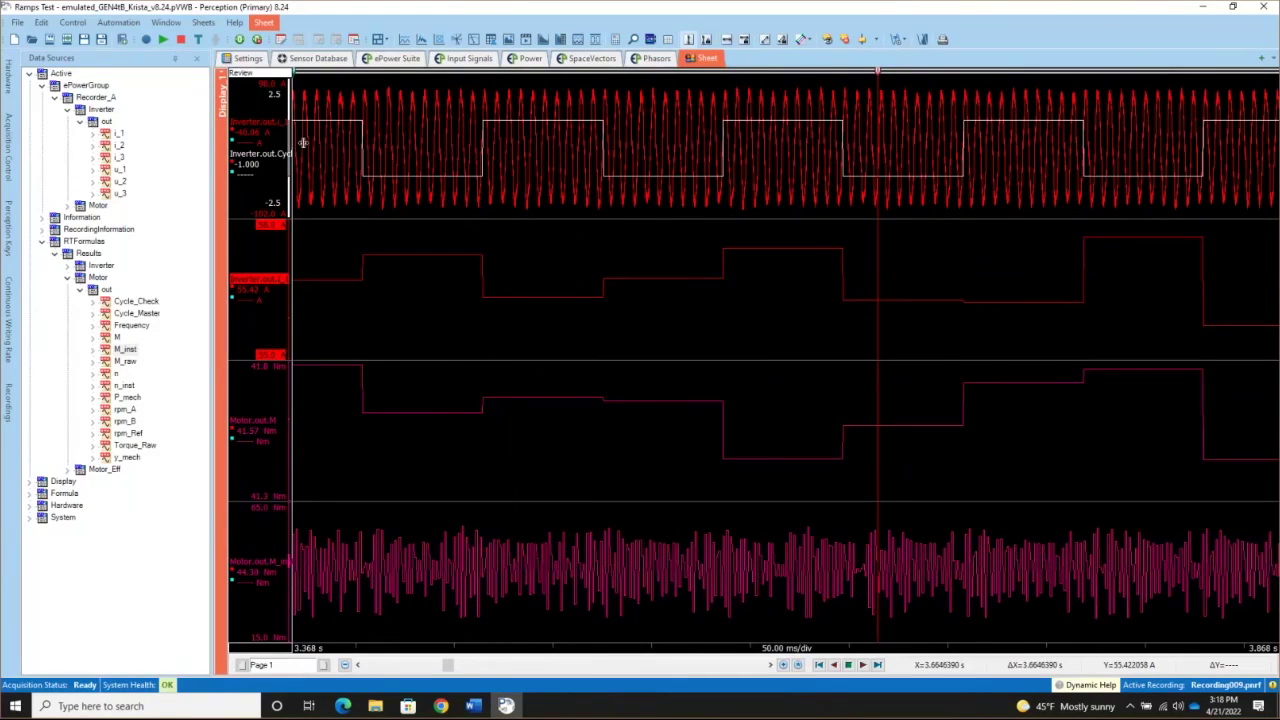
Step: Widen the trace label area to show the full signal names and place the cursor at the Cycle_Master falling edge near 3.40 s
{"action": "left_click_drag", "start_coordinate": [303, 143], "coordinate": [339, 148]}
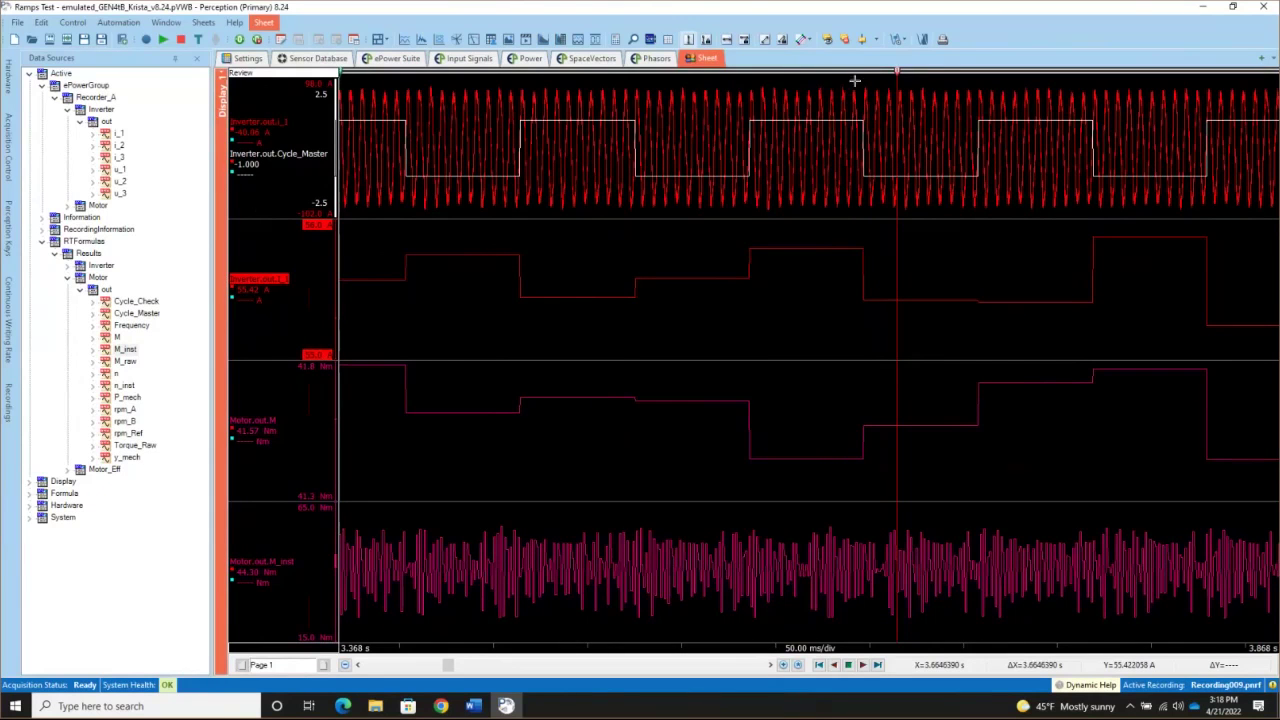
{"action": "left_click_drag", "start_coordinate": [897, 70], "coordinate": [431, 72]}
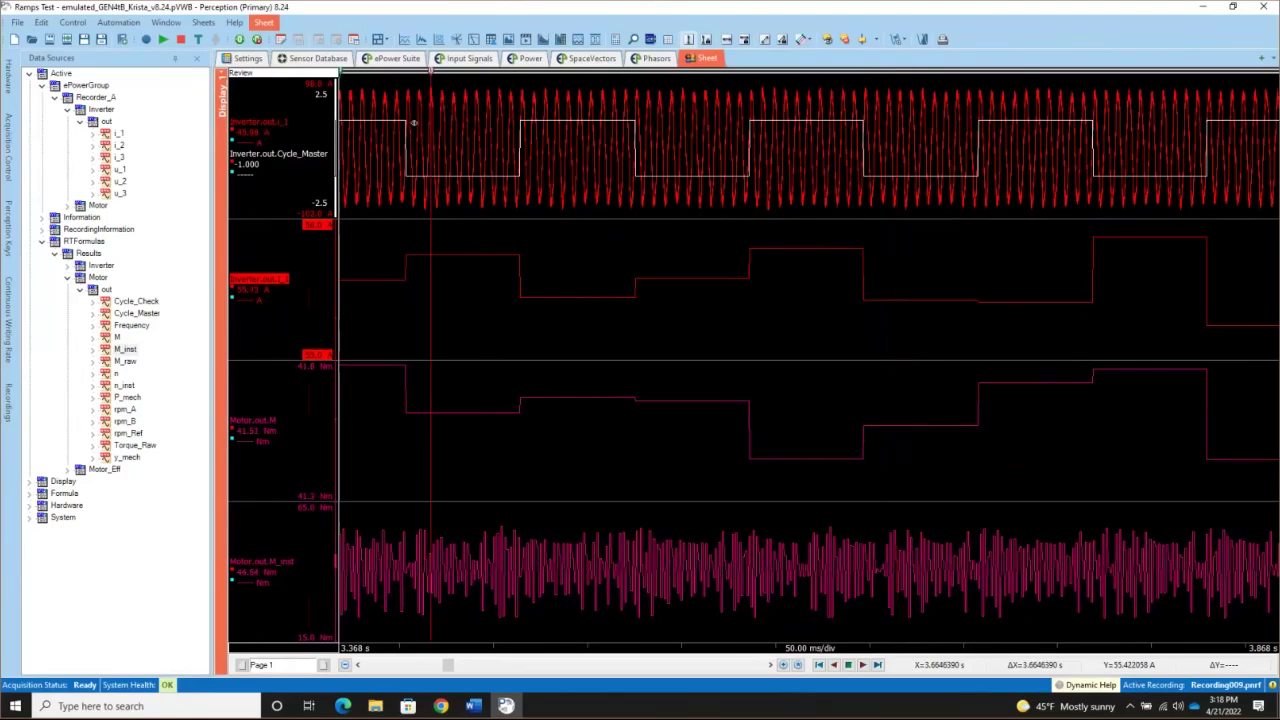
{"action": "left_click_drag", "start_coordinate": [413, 122], "coordinate": [403, 103]}
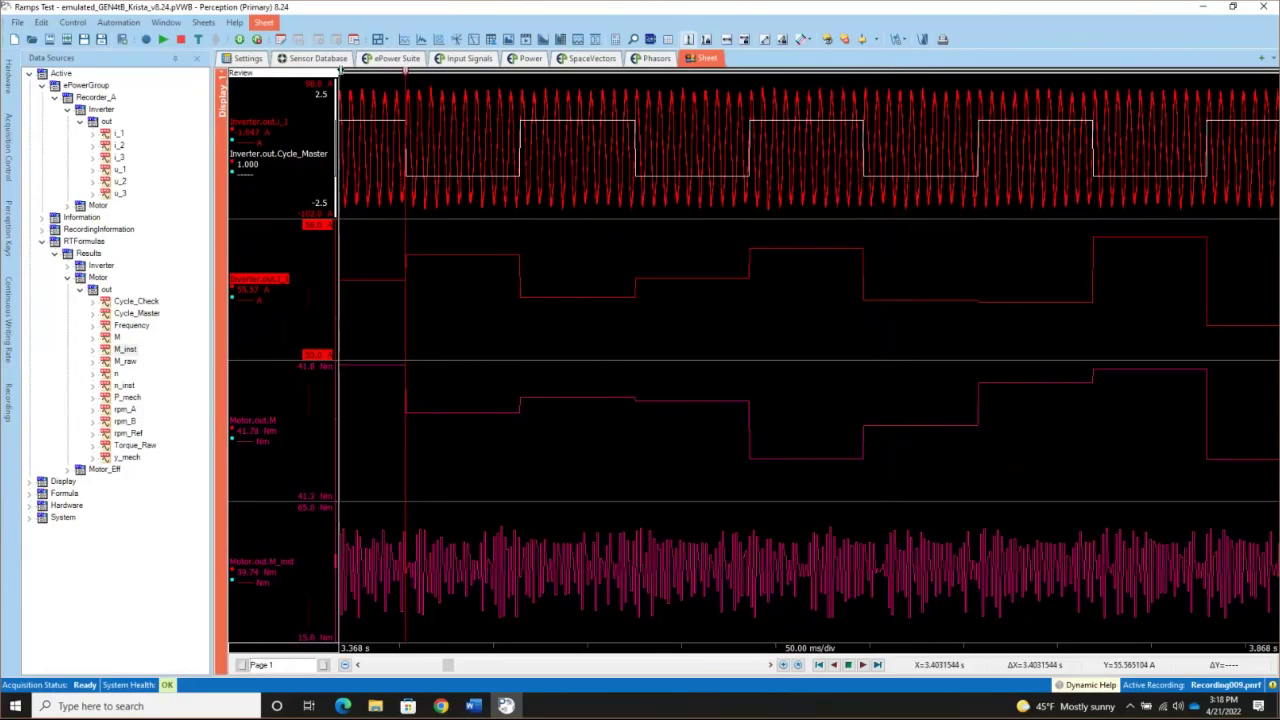
Step: Bracket one Cycle_Master half period with two cursors, at the falling edge near 3.40 s and the rising edge near 3.46 s
{"action": "left_click", "coordinate": [534, 88]}
{"action": "left_click_drag", "start_coordinate": [533, 88], "coordinate": [521, 96]}
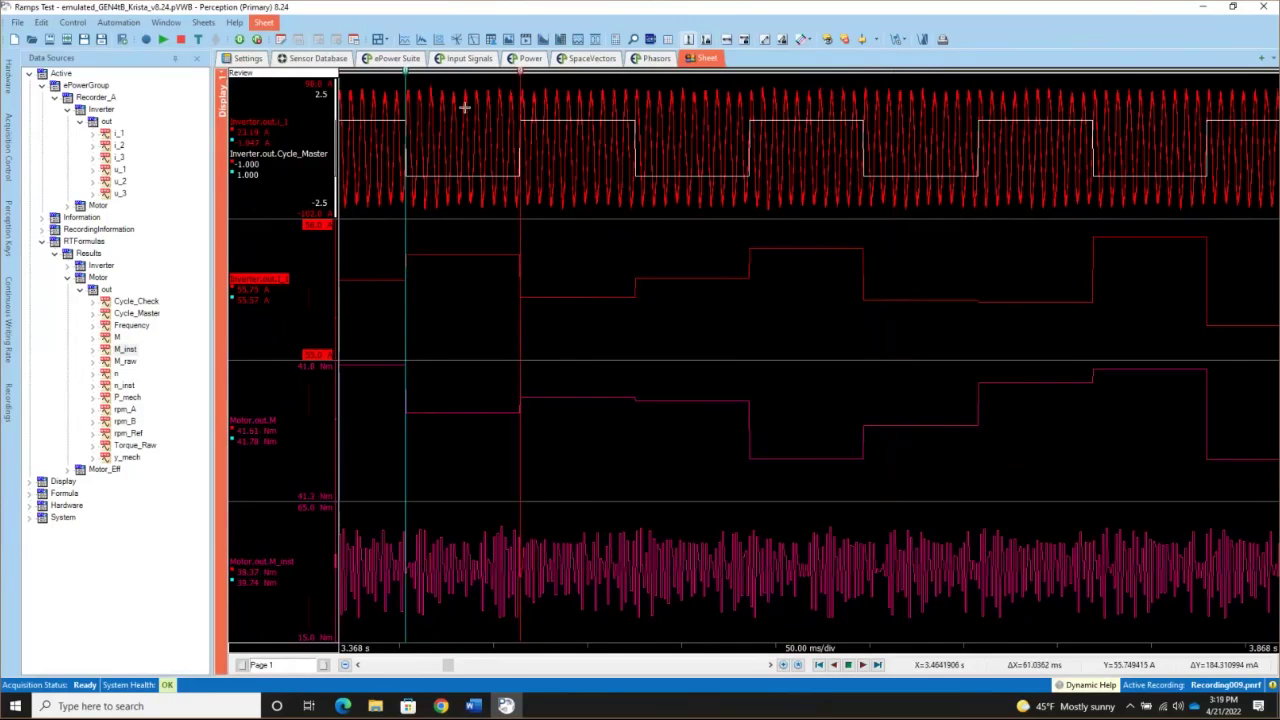
{"action": "left_click", "coordinate": [404, 82]}
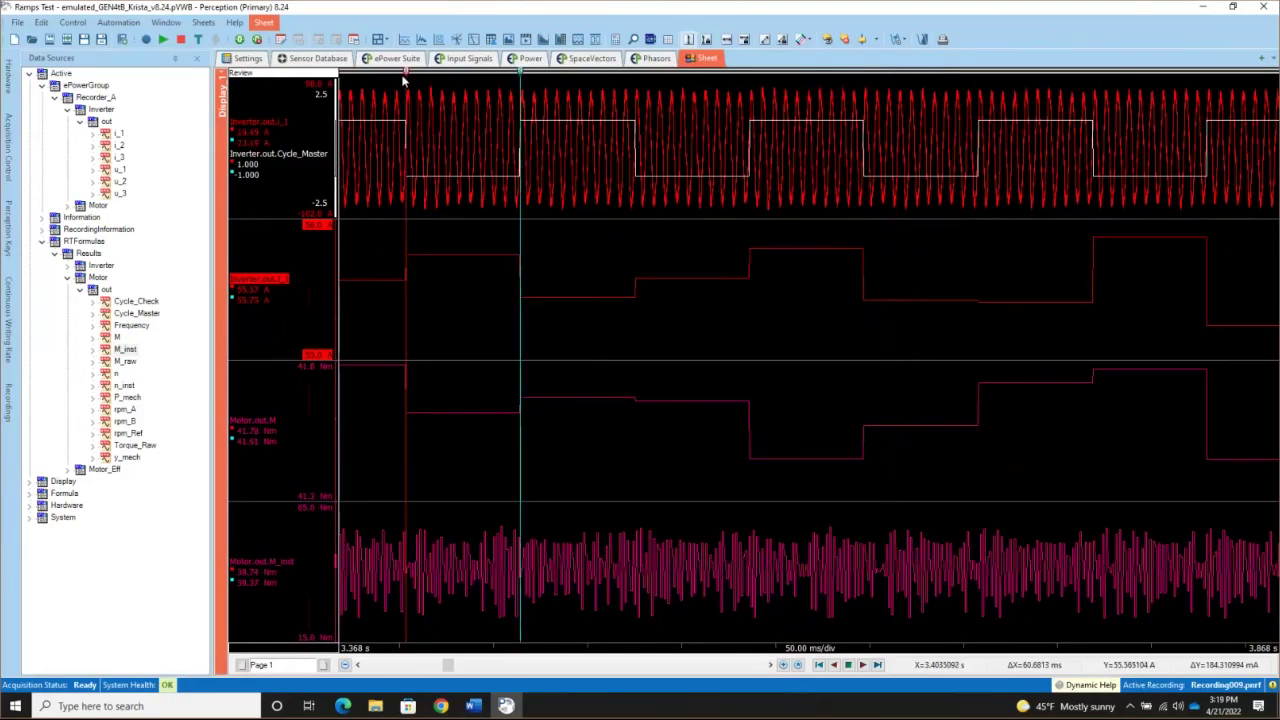
{"action": "left_click_drag", "start_coordinate": [404, 82], "coordinate": [403, 82]}
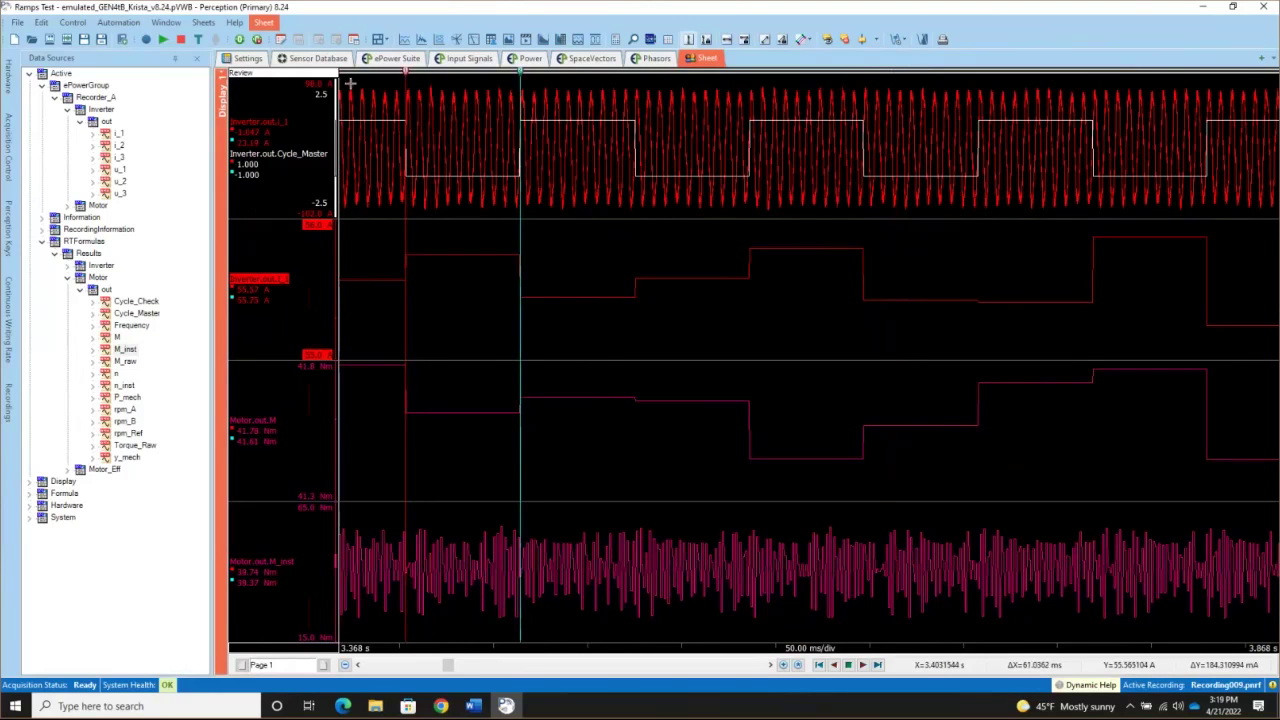
Step: Couple the two cursors and shift them together edge by edge until they span the Cycle_Master interval from about 3.525 to 3.586 s
{"action": "left_click", "coordinate": [706, 39]}
{"action": "left_click_drag", "start_coordinate": [519, 75], "coordinate": [634, 95]}
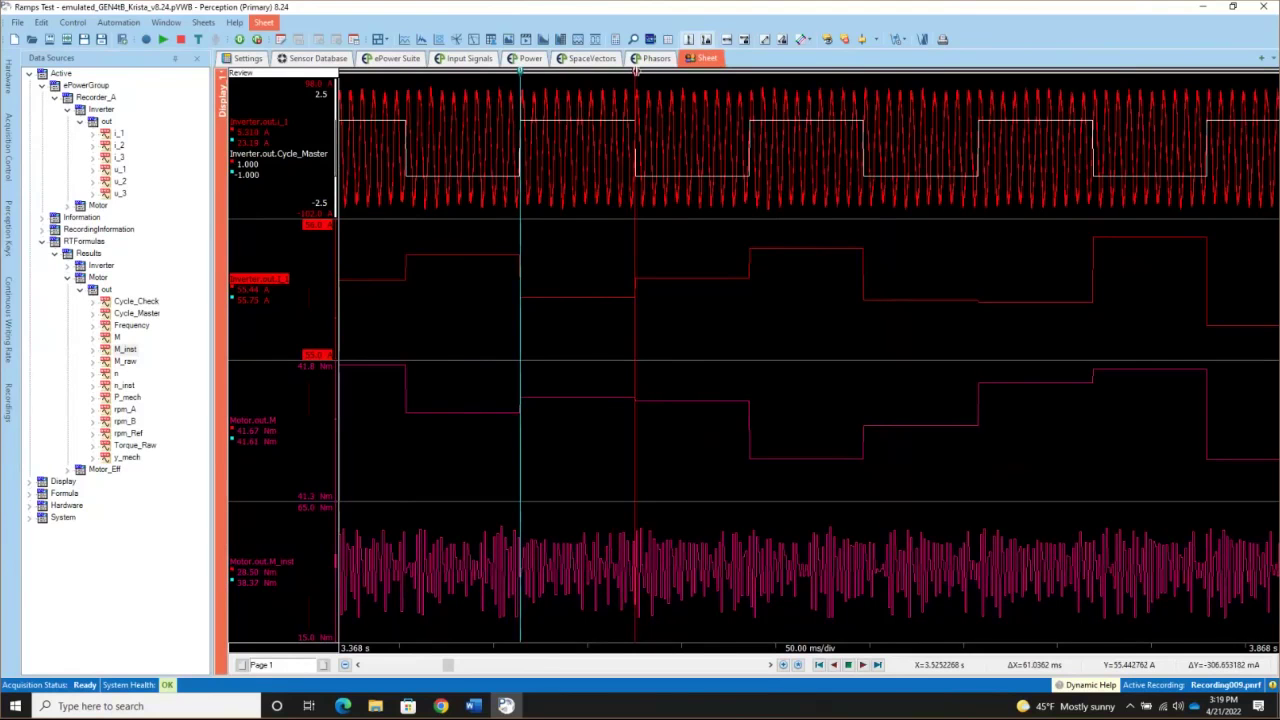
{"action": "left_click_drag", "start_coordinate": [636, 72], "coordinate": [749, 72]}
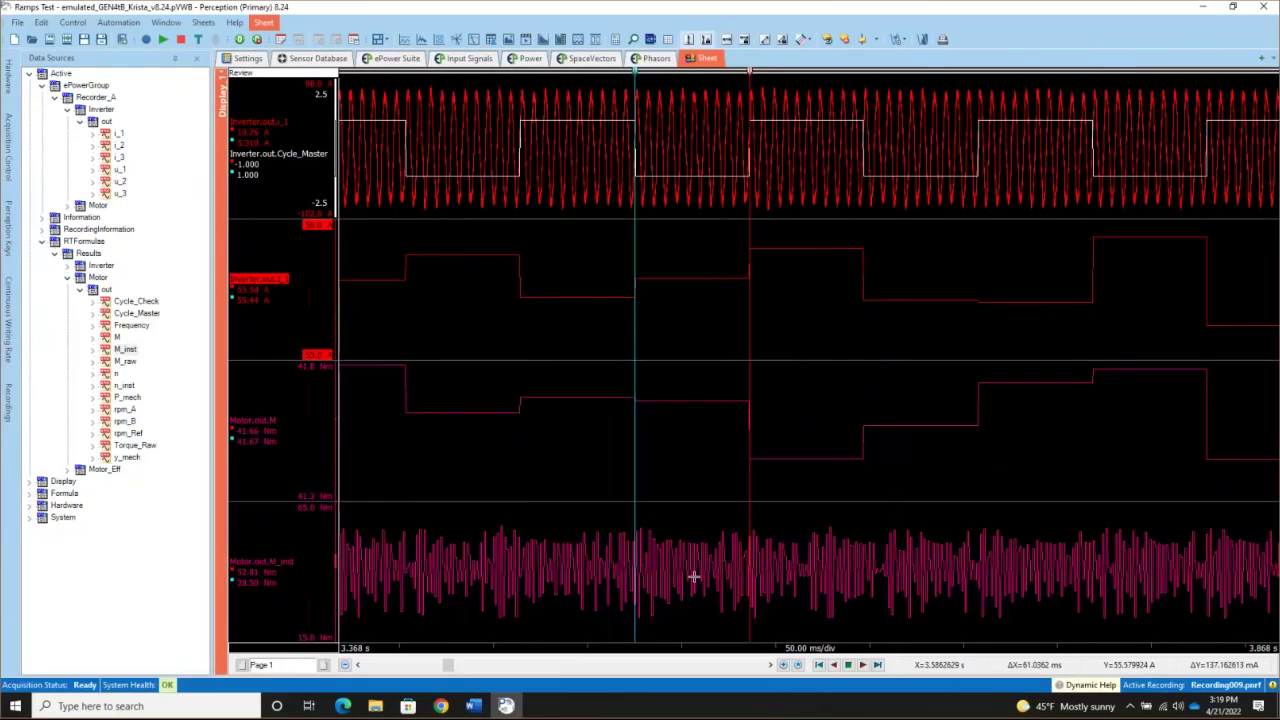
Step: Place both cursors about 0.9 ms apart around a single M_inst step near 3.588 s and expand the time scale to 10 ms/div
{"action": "left_click", "coordinate": [783, 666]}
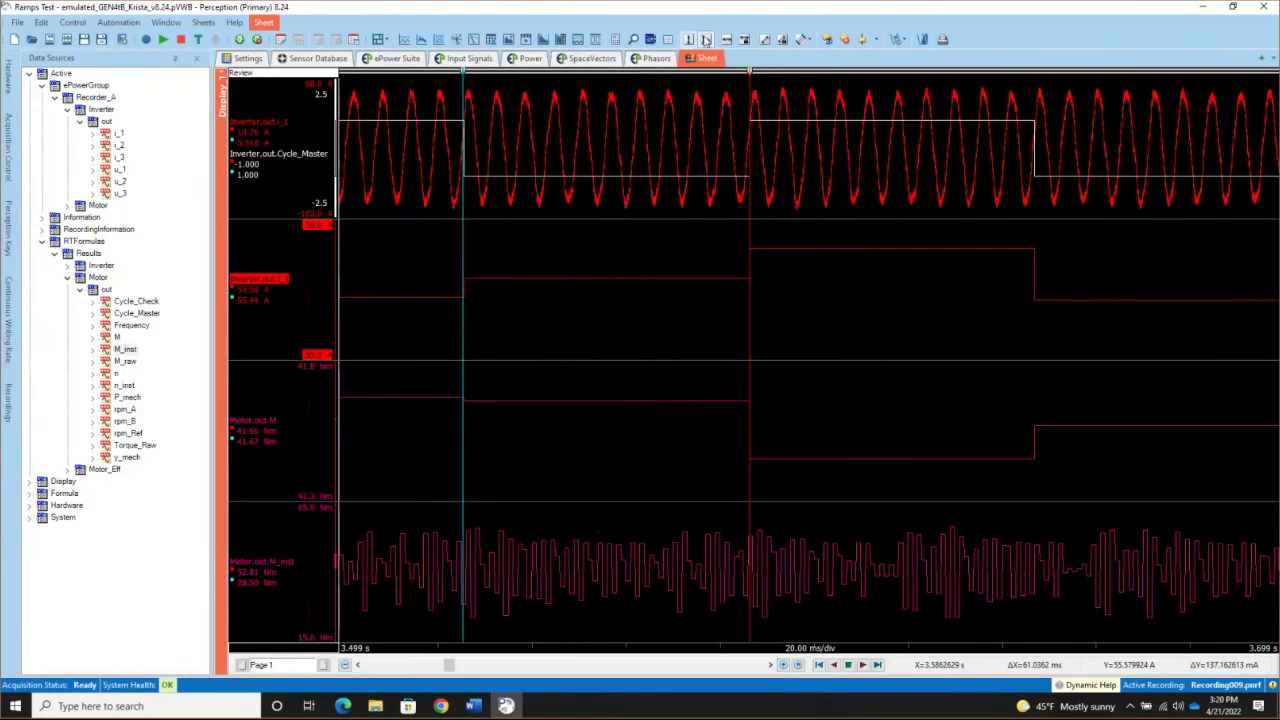
{"action": "left_click_drag", "start_coordinate": [750, 72], "coordinate": [762, 70]}
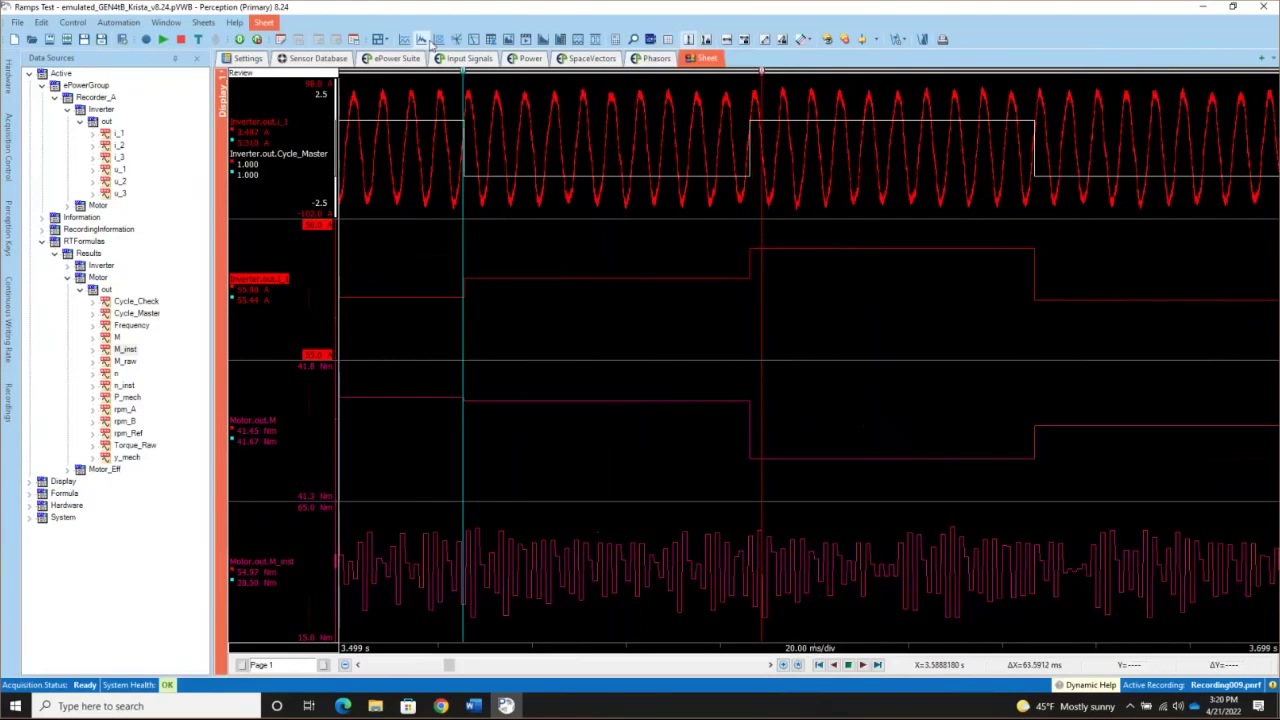
{"action": "left_click_drag", "start_coordinate": [462, 72], "coordinate": [758, 99]}
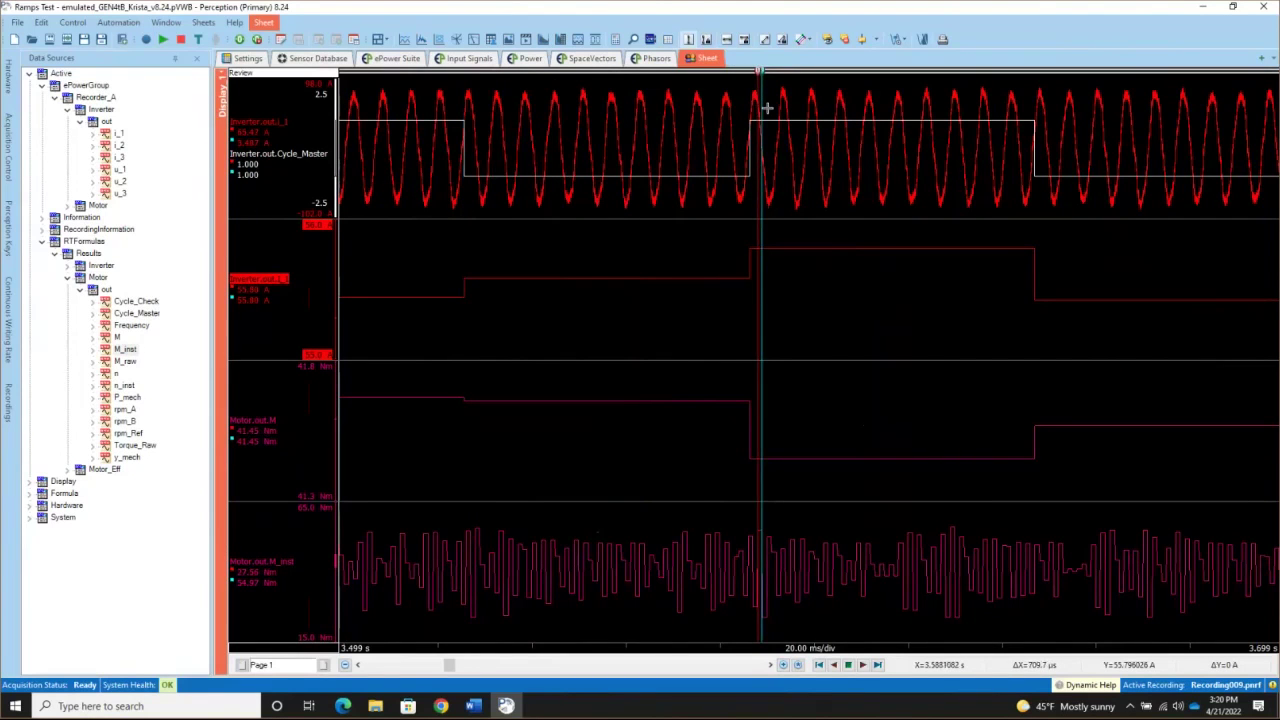
{"action": "left_click_drag", "start_coordinate": [762, 70], "coordinate": [771, 84]}
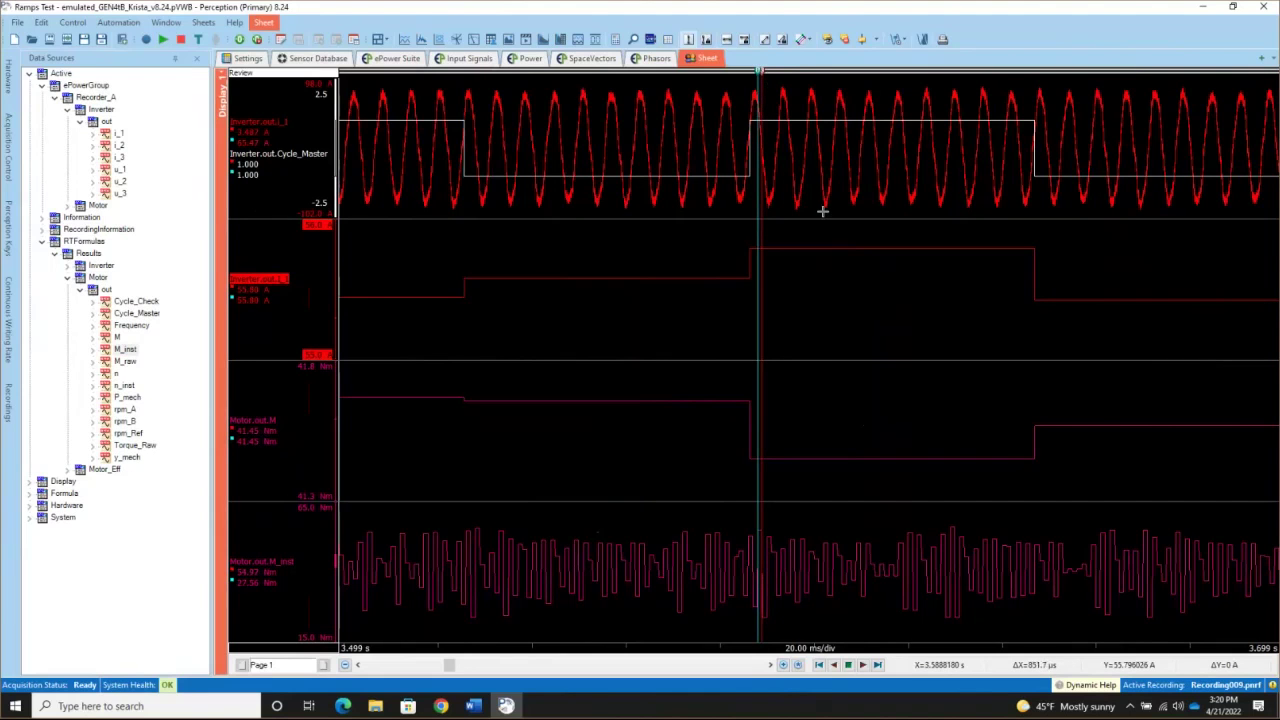
{"action": "left_click", "coordinate": [784, 667]}
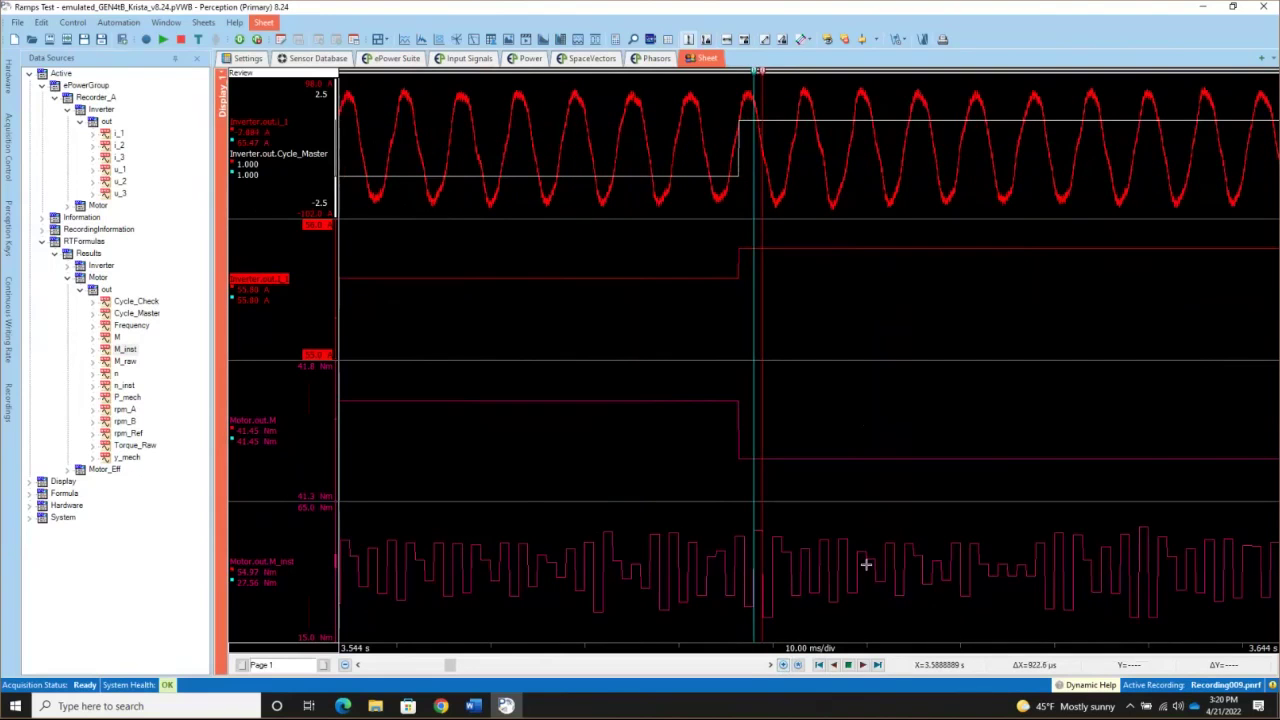
Step: Compress the time scale to 100 ms/div so the display covers about 3.14 to 4.14 s
{"action": "mouse_move", "coordinate": [1040, 672]}
{"action": "left_click", "coordinate": [345, 665]}
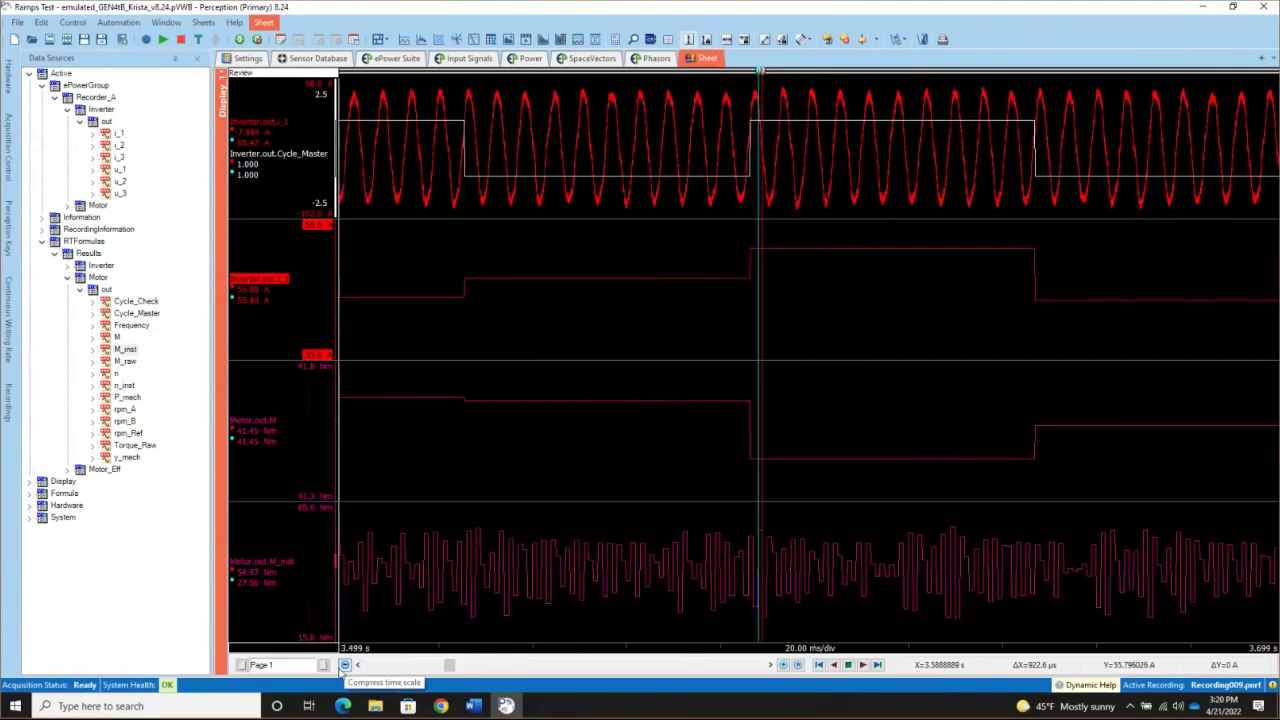
{"action": "left_click", "coordinate": [345, 665]}
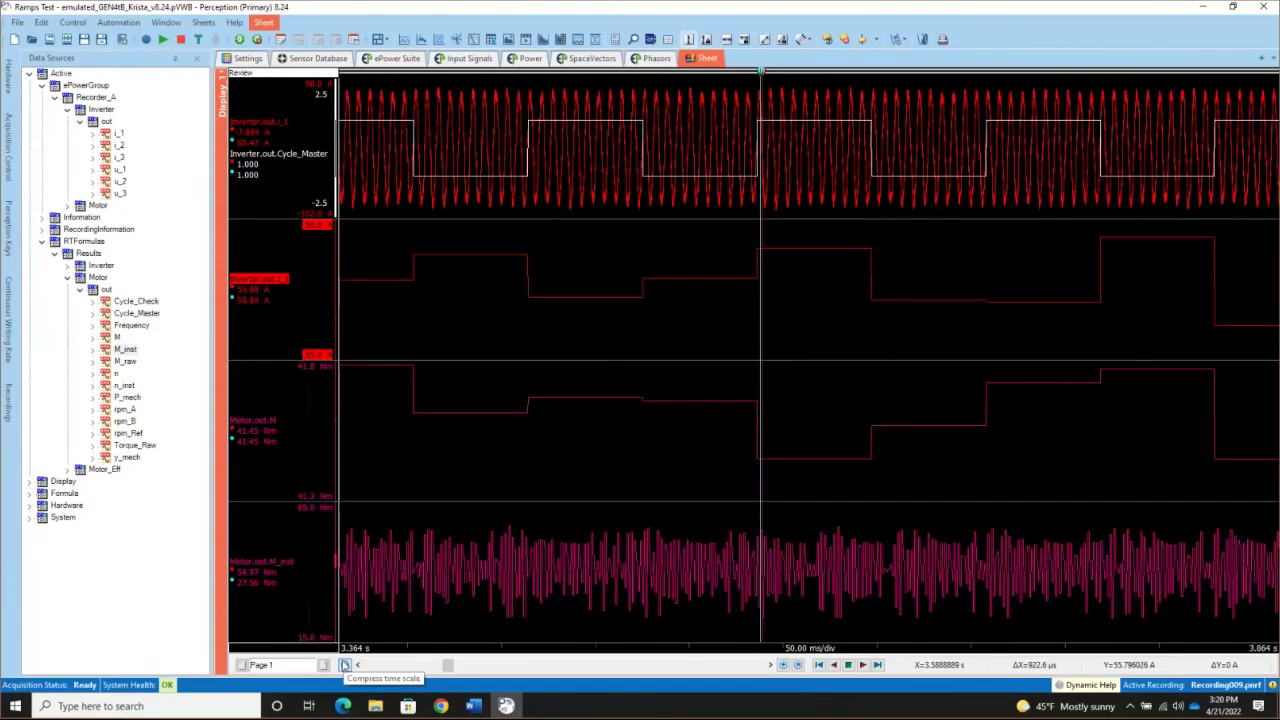
{"action": "left_click", "coordinate": [345, 665]}
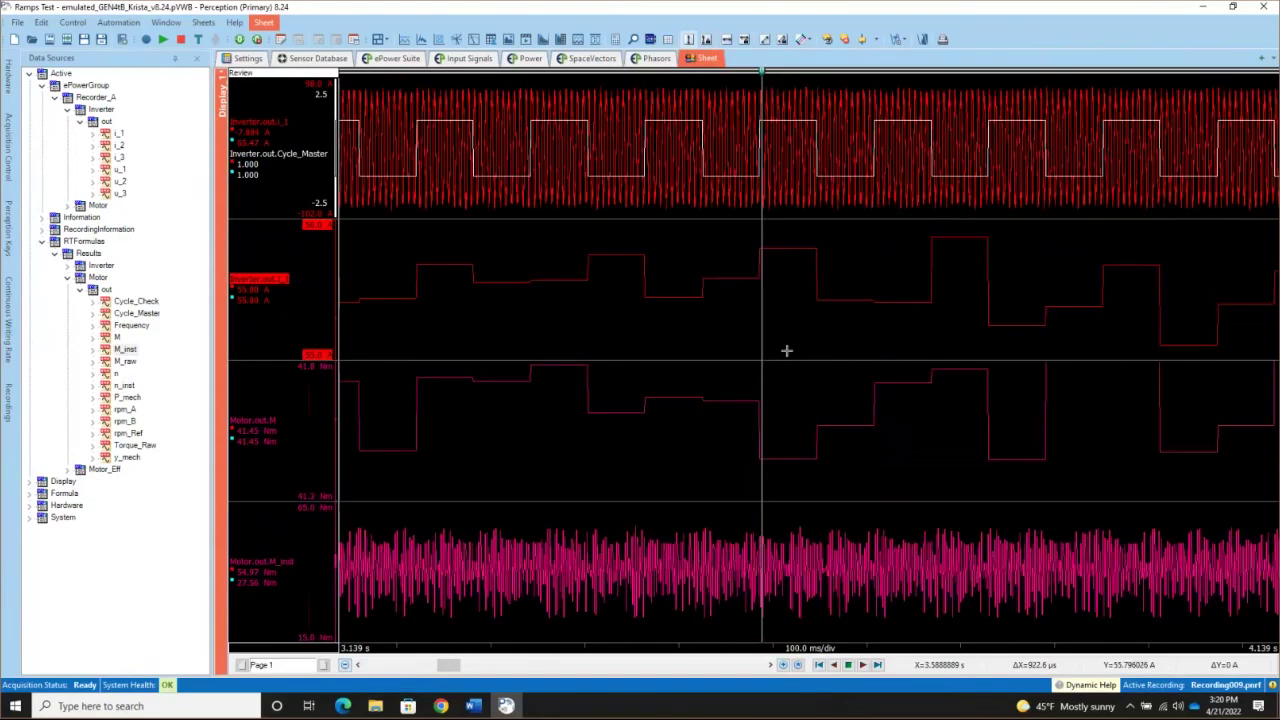
Step: Rename the user sheet as Cycle Detect
{"action": "right_click", "coordinate": [705, 60]}
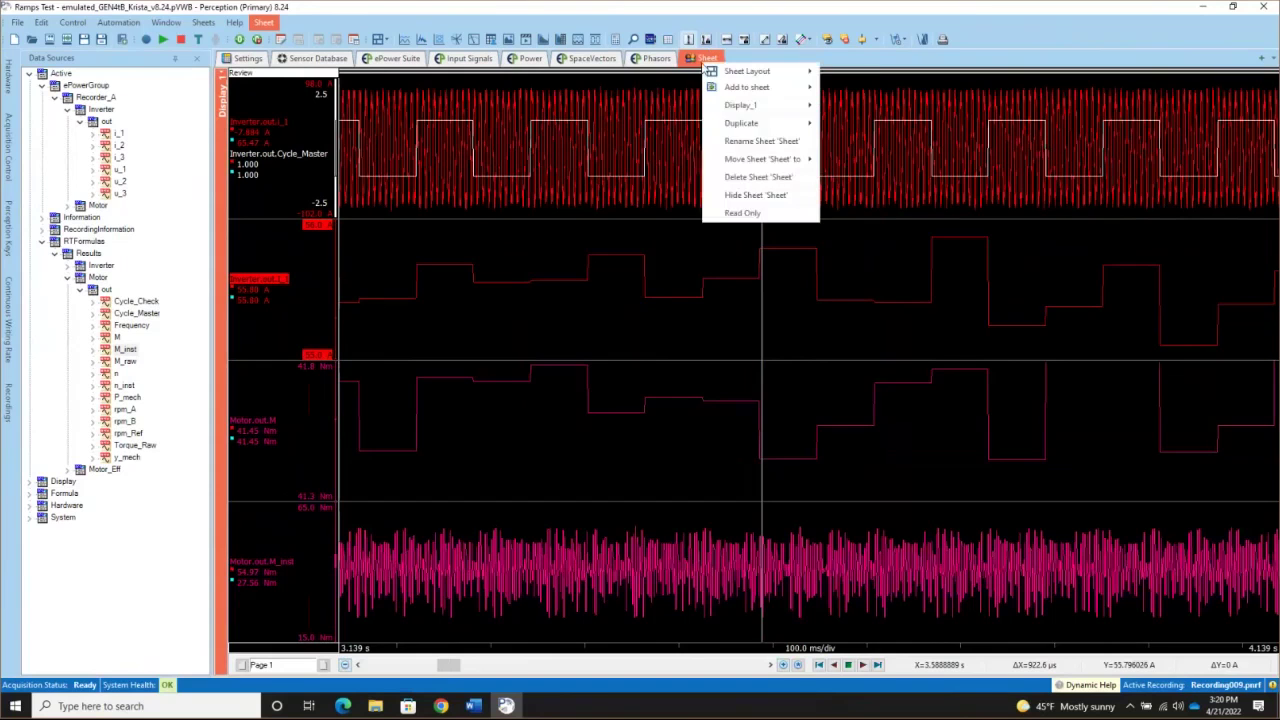
{"action": "left_click", "coordinate": [768, 140]}
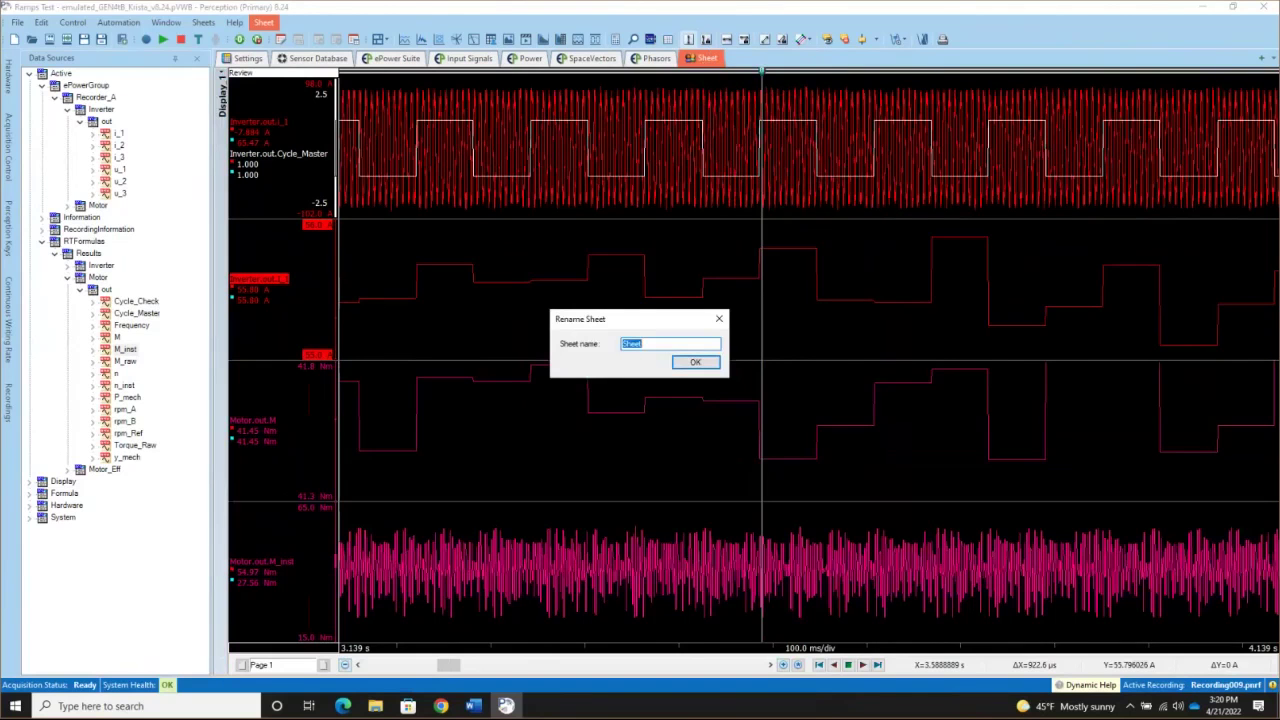
{"action": "type", "text": "Cycle Detect"}
{"action": "left_click", "coordinate": [695, 362]}
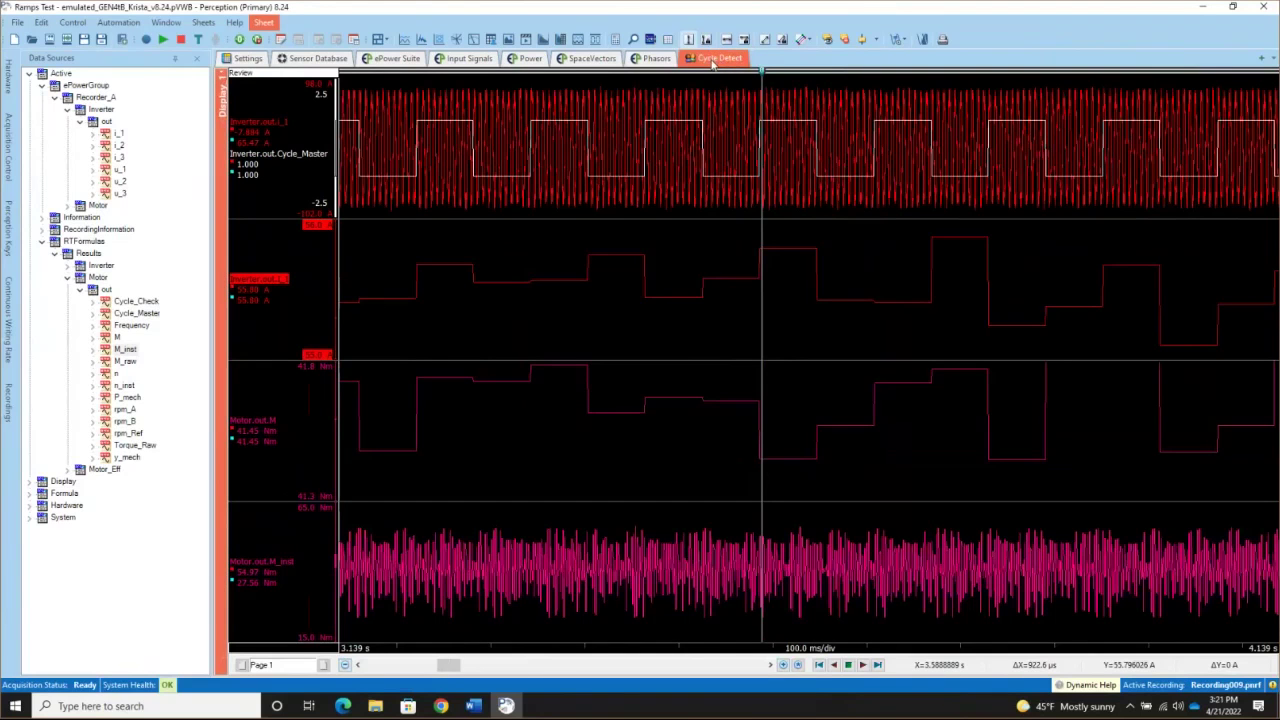
Step: Move the Cycle Detect sheet to a new workbook, then bring the secondary workbook window forward and reposition it
{"action": "right_click", "coordinate": [713, 63]}
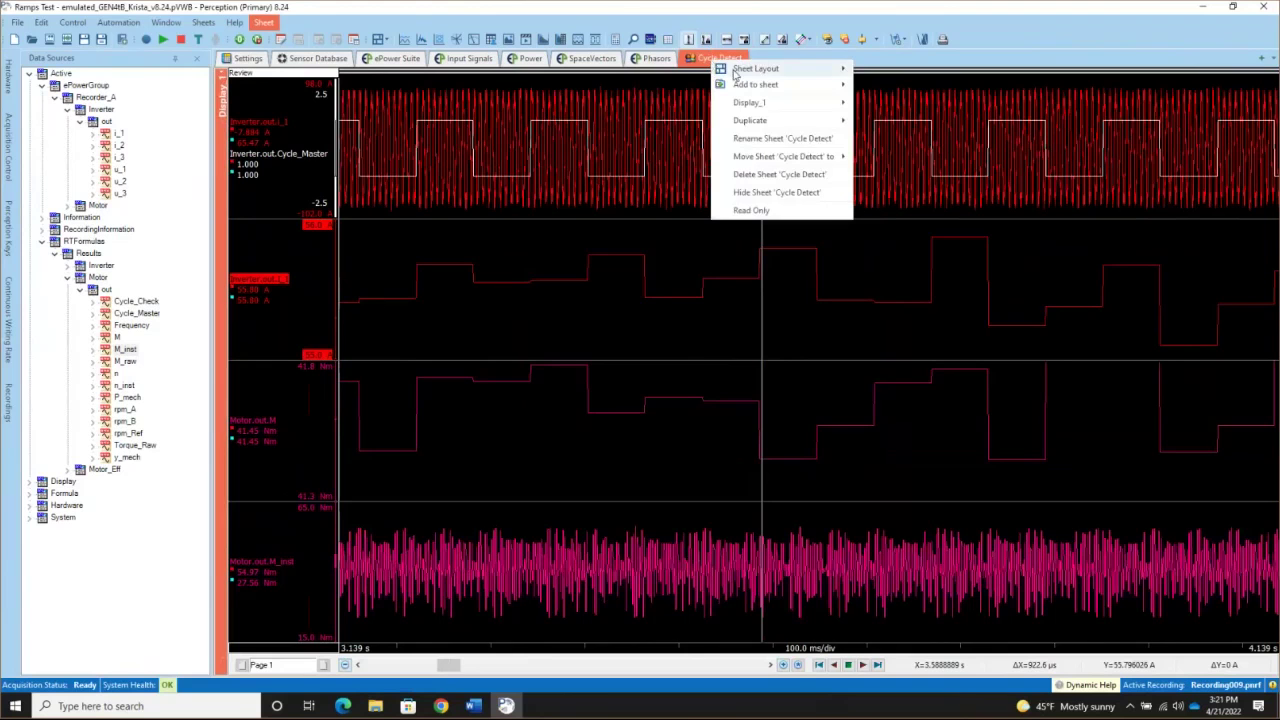
{"action": "mouse_move", "coordinate": [780, 160]}
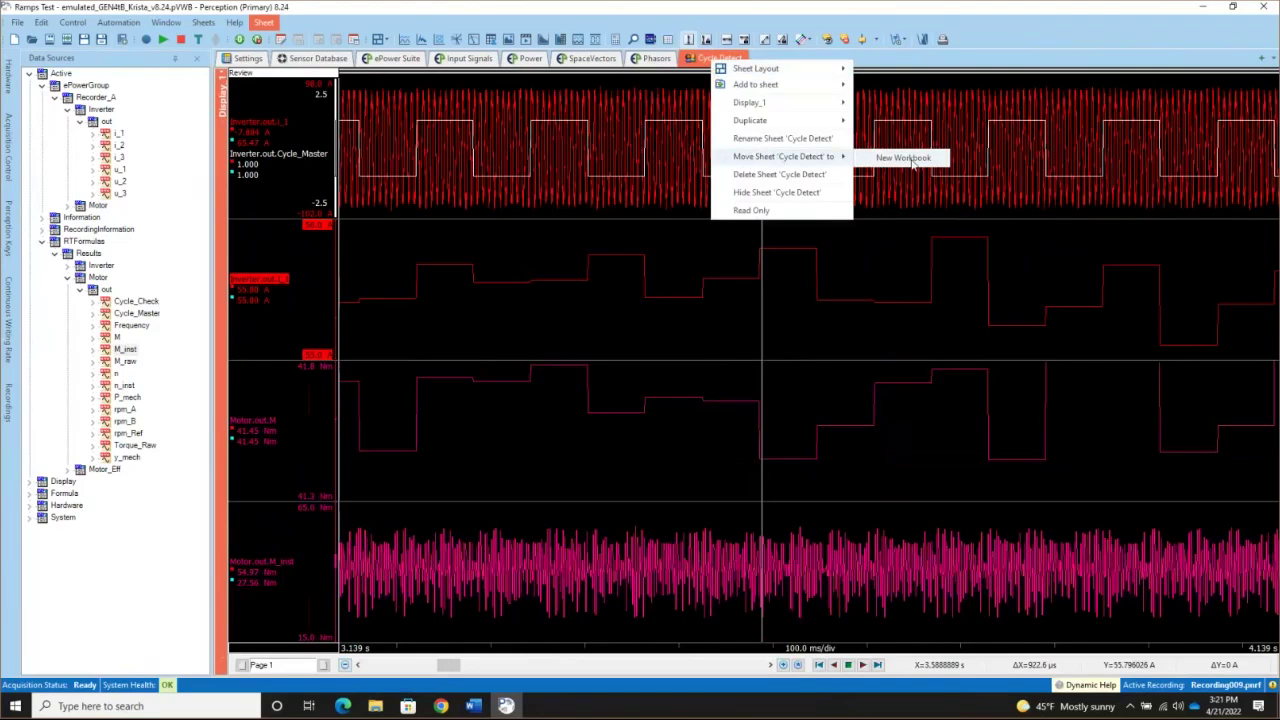
{"action": "left_click", "coordinate": [905, 158]}
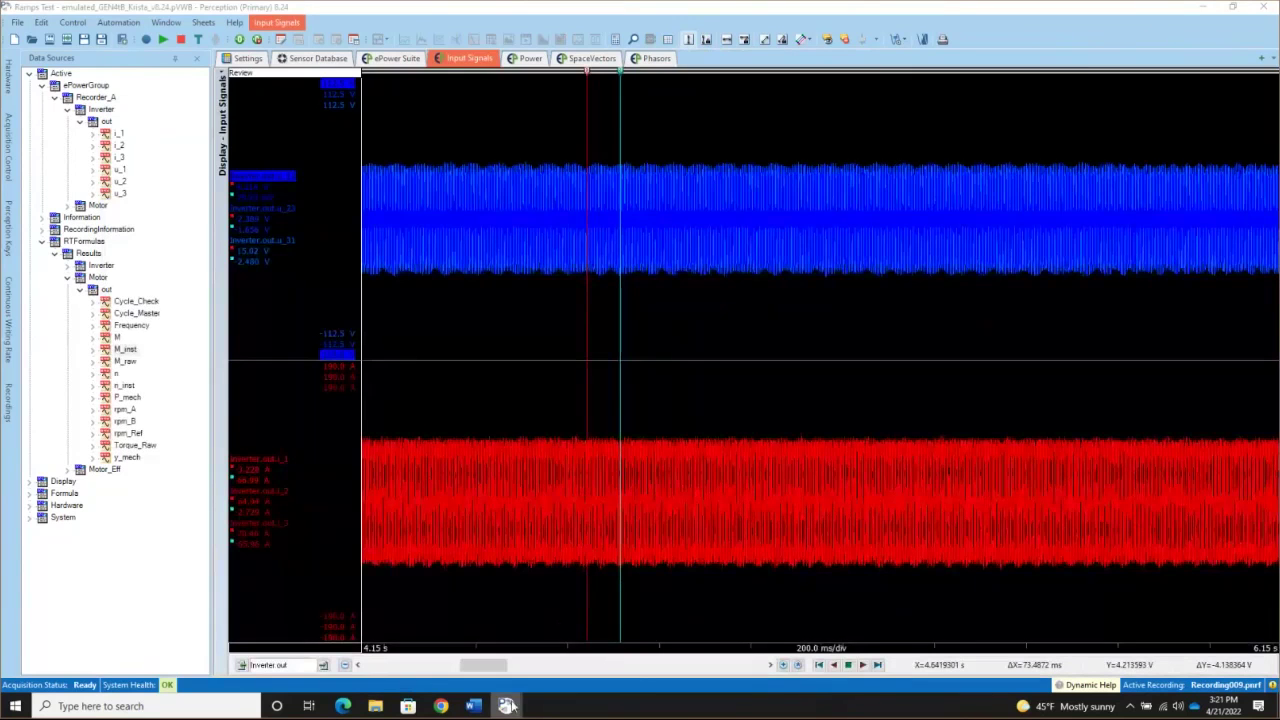
{"action": "mouse_move", "coordinate": [508, 704]}
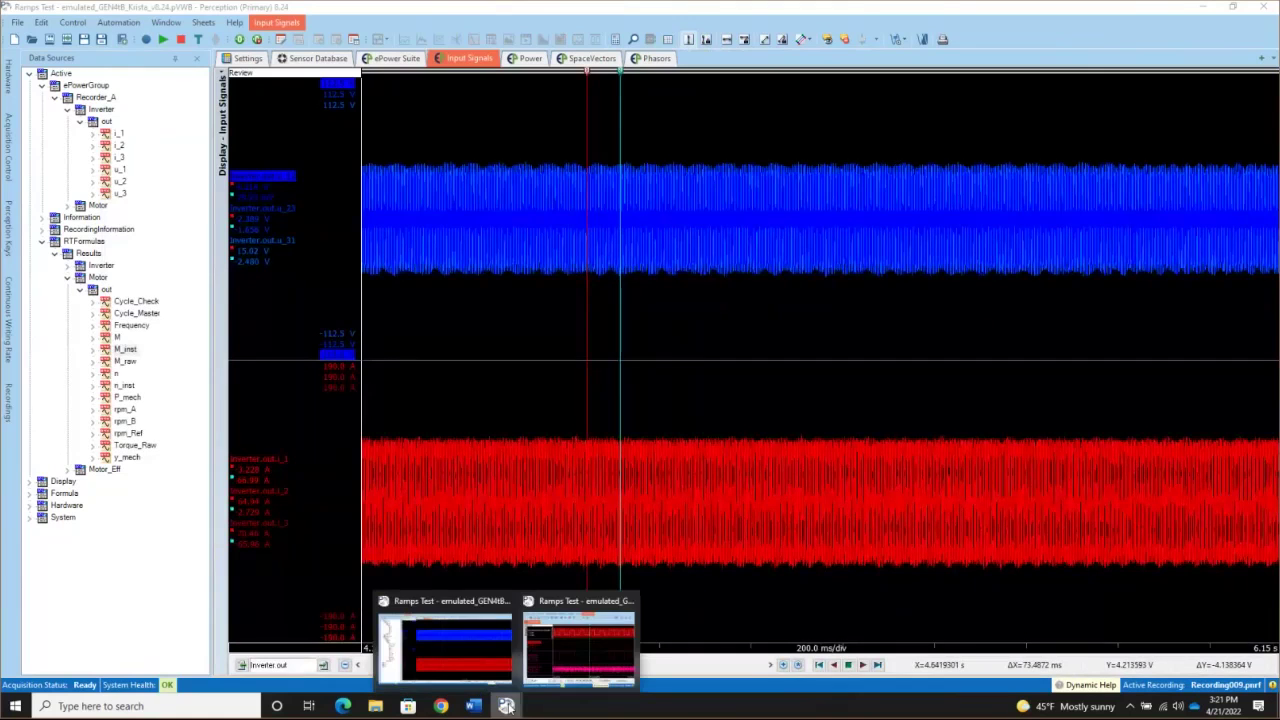
{"action": "left_click", "coordinate": [580, 651]}
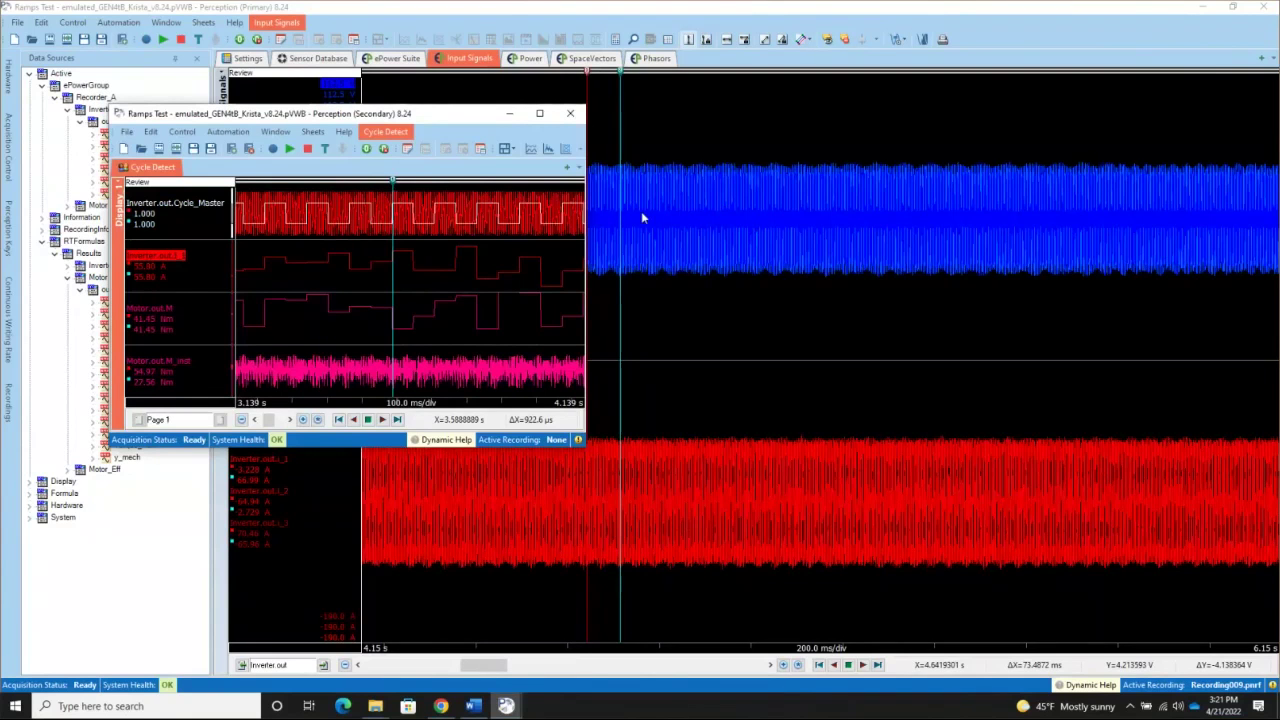
{"action": "left_click_drag", "start_coordinate": [135, 171], "coordinate": [285, 205]}
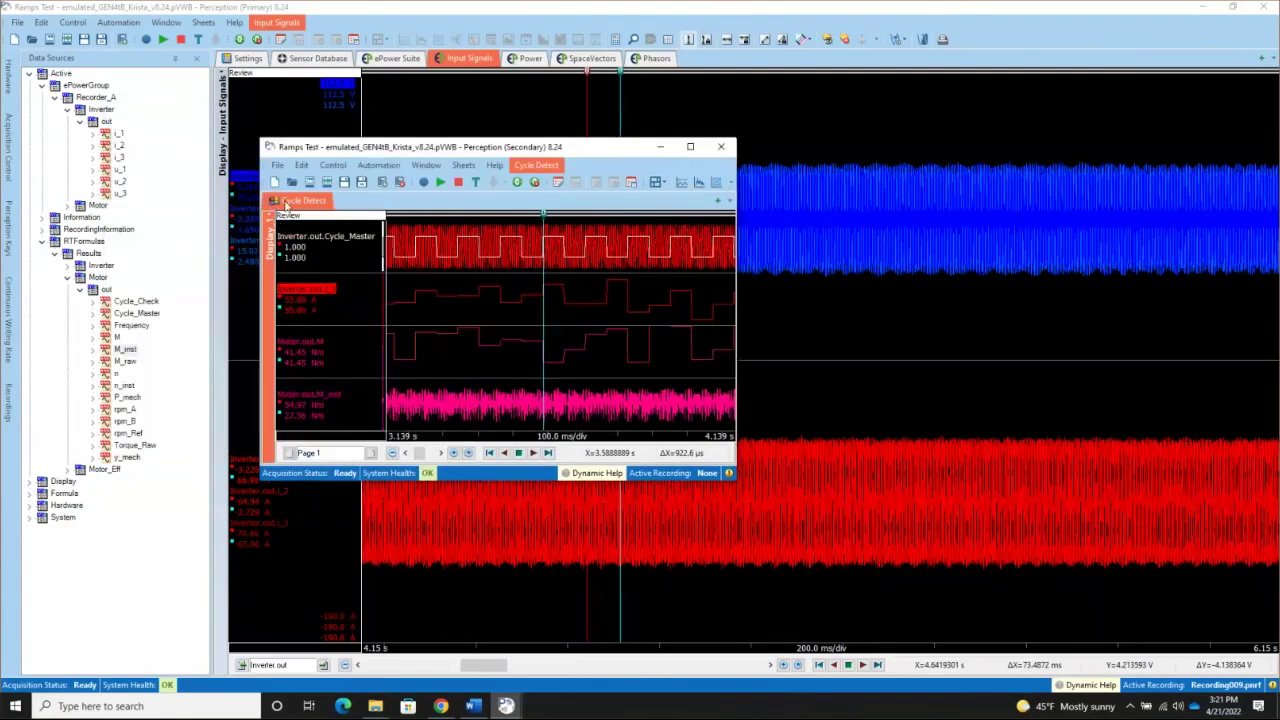
Step: Move the Cycle Detect sheet back to the primary workbook and delete the empty Secondary workbook
{"action": "right_click", "coordinate": [290, 203]}
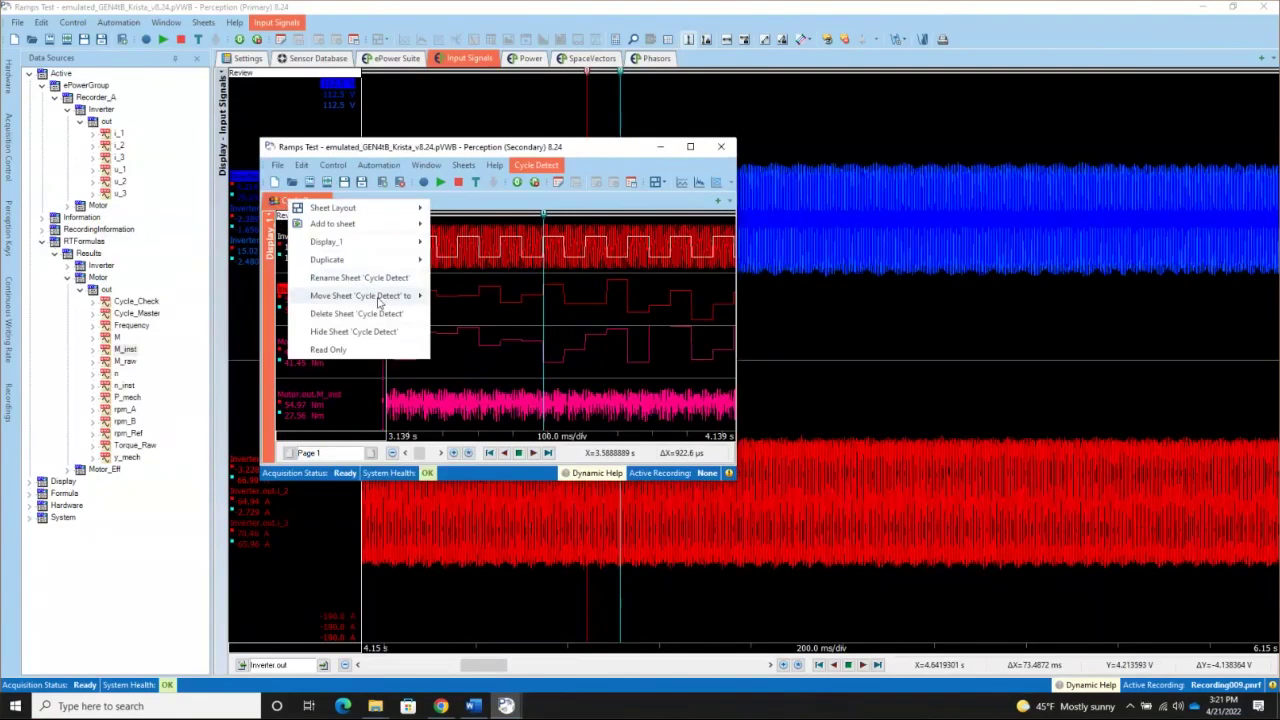
{"action": "mouse_move", "coordinate": [380, 296]}
{"action": "left_click", "coordinate": [466, 298]}
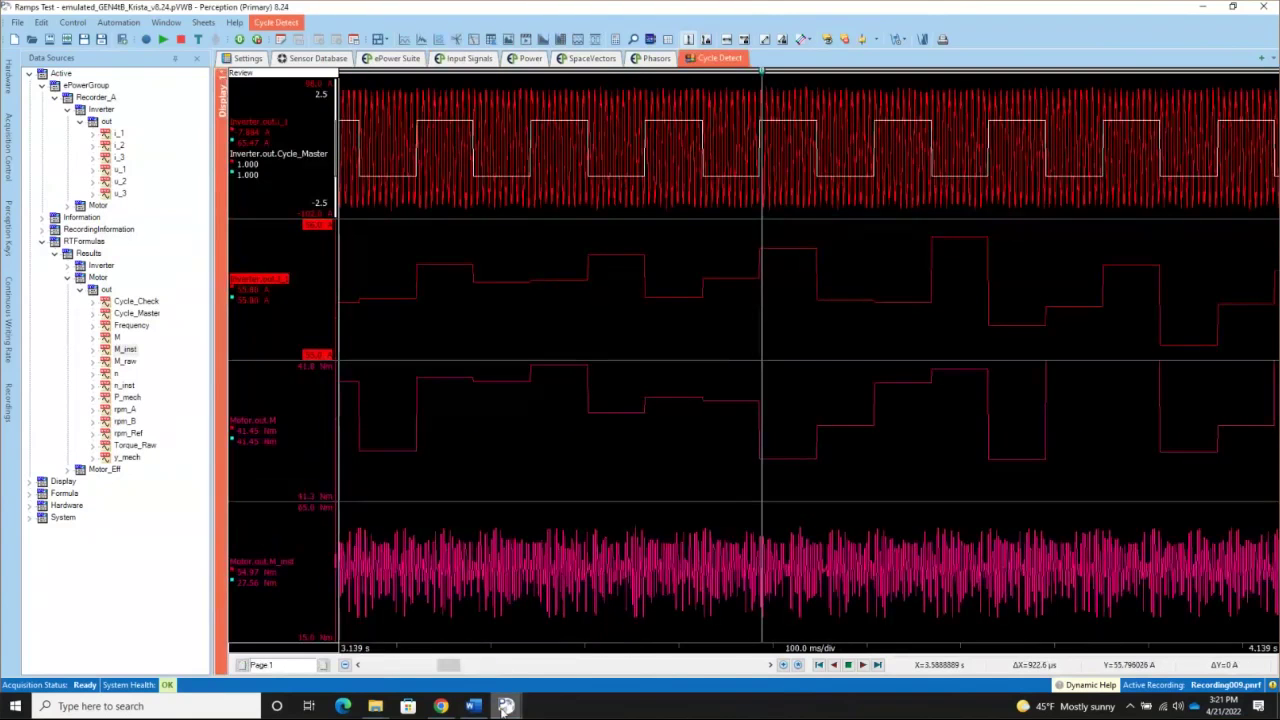
{"action": "mouse_move", "coordinate": [506, 706]}
{"action": "left_click", "coordinate": [602, 636]}
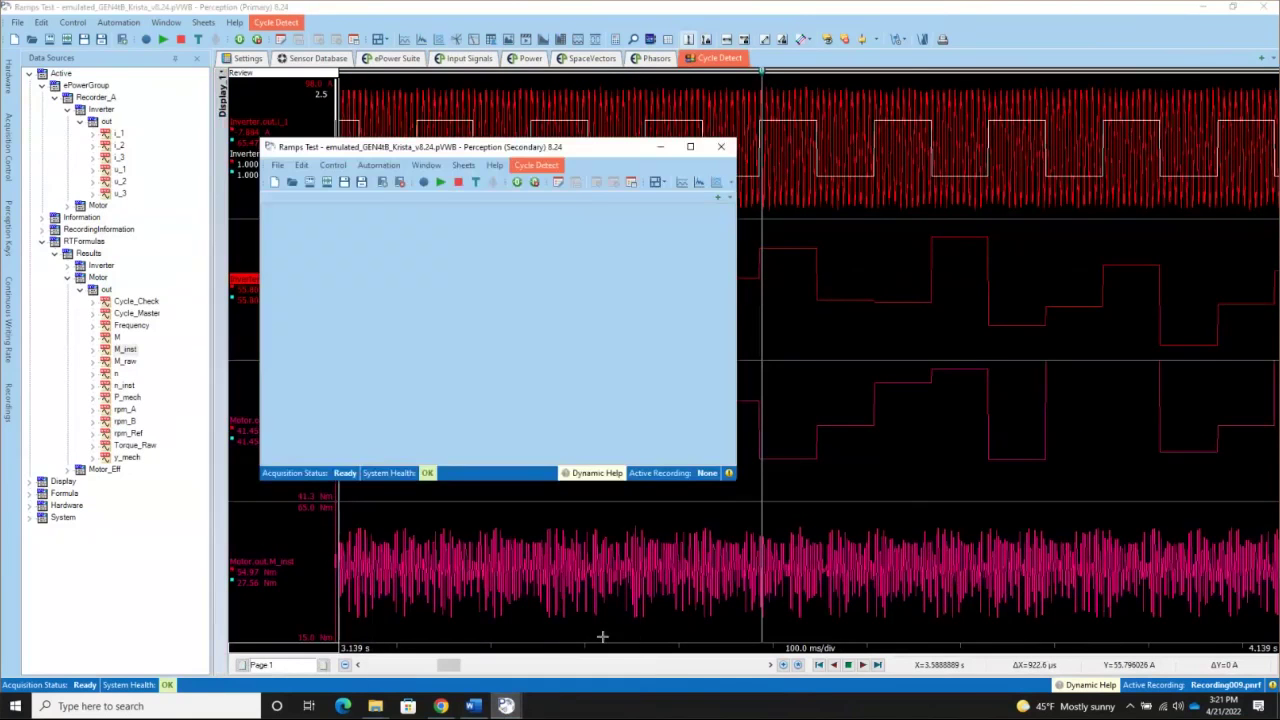
{"action": "left_click", "coordinate": [720, 146]}
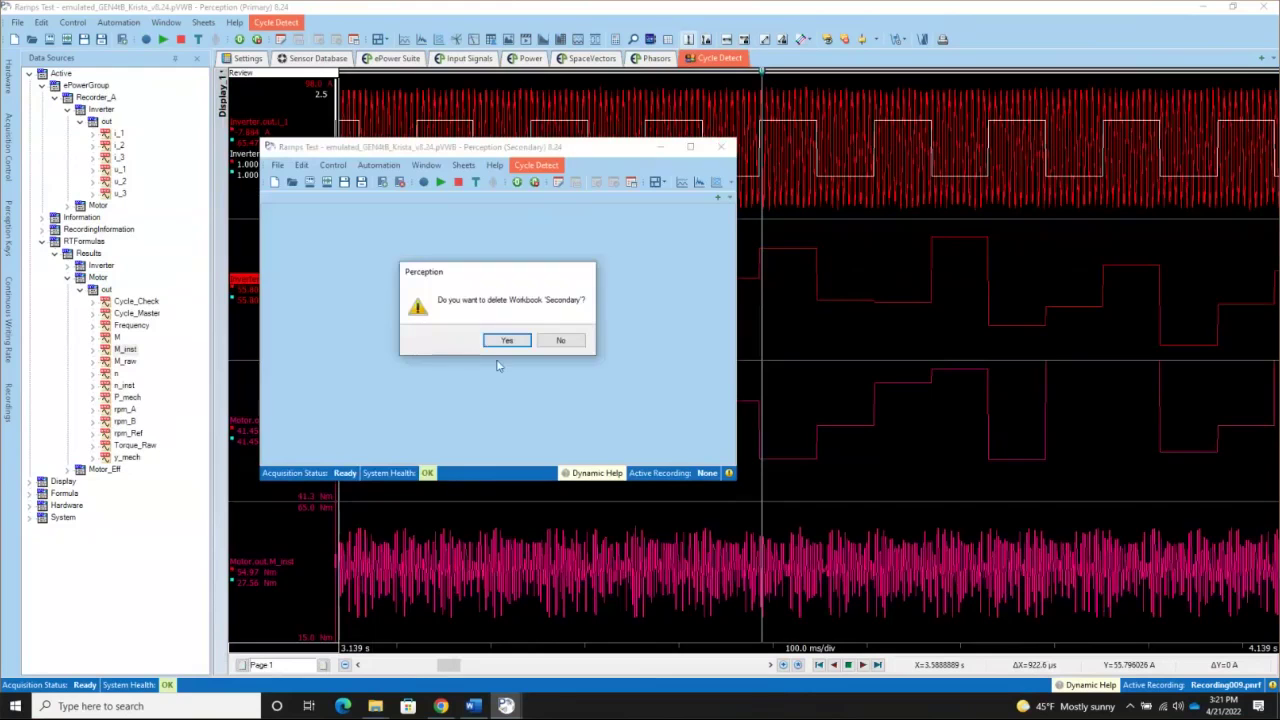
{"action": "left_click", "coordinate": [505, 341]}
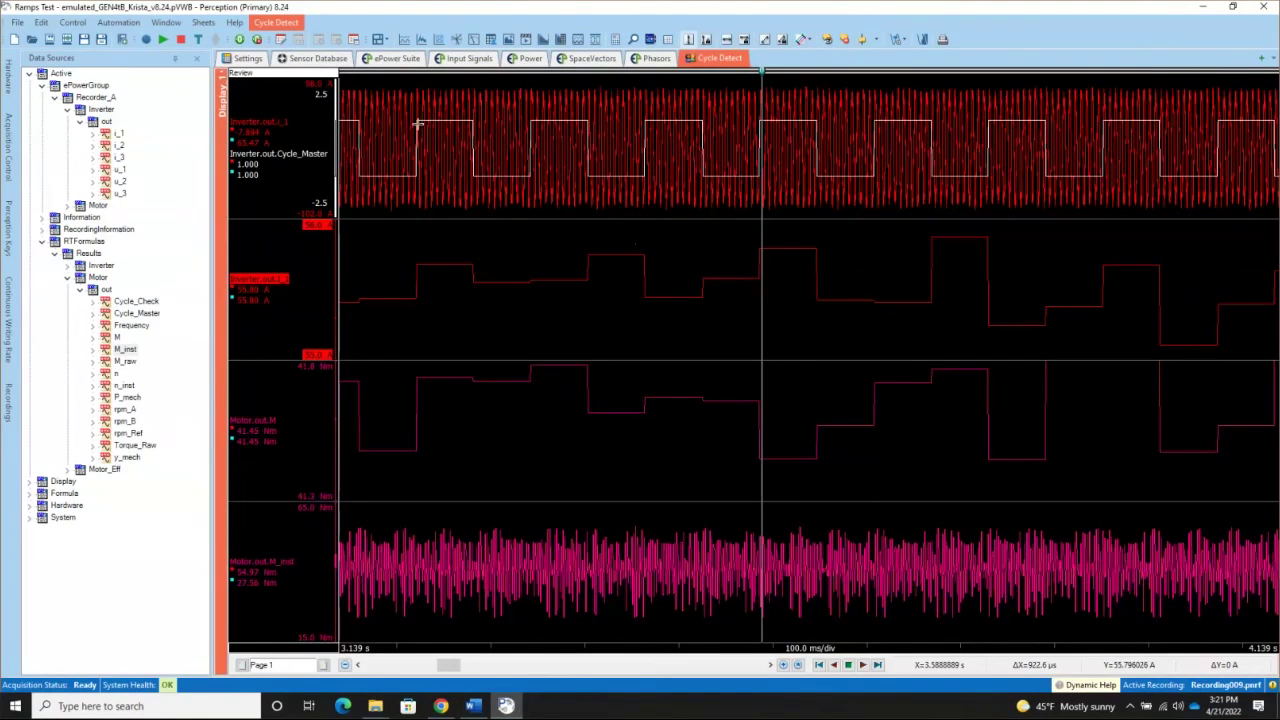
Step: Open the Input Signals sheet and turn off its Read Only setting
{"action": "left_click", "coordinate": [468, 59]}
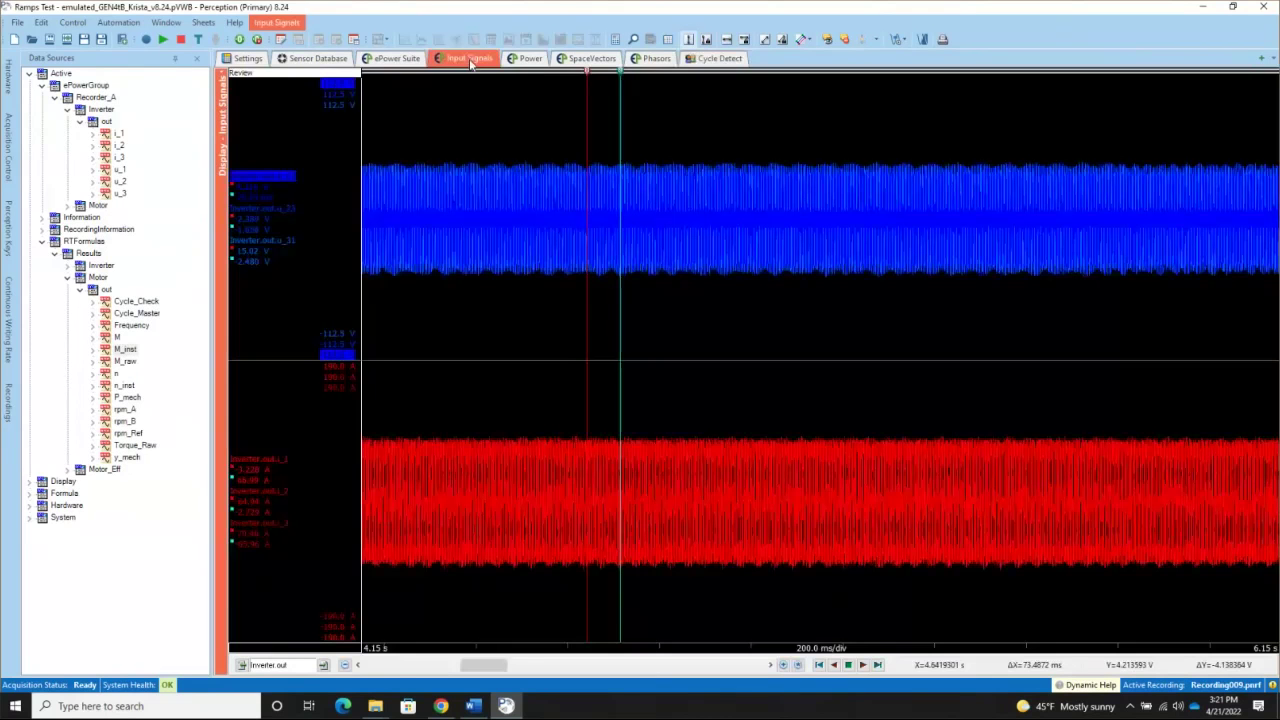
{"action": "left_click", "coordinate": [275, 23]}
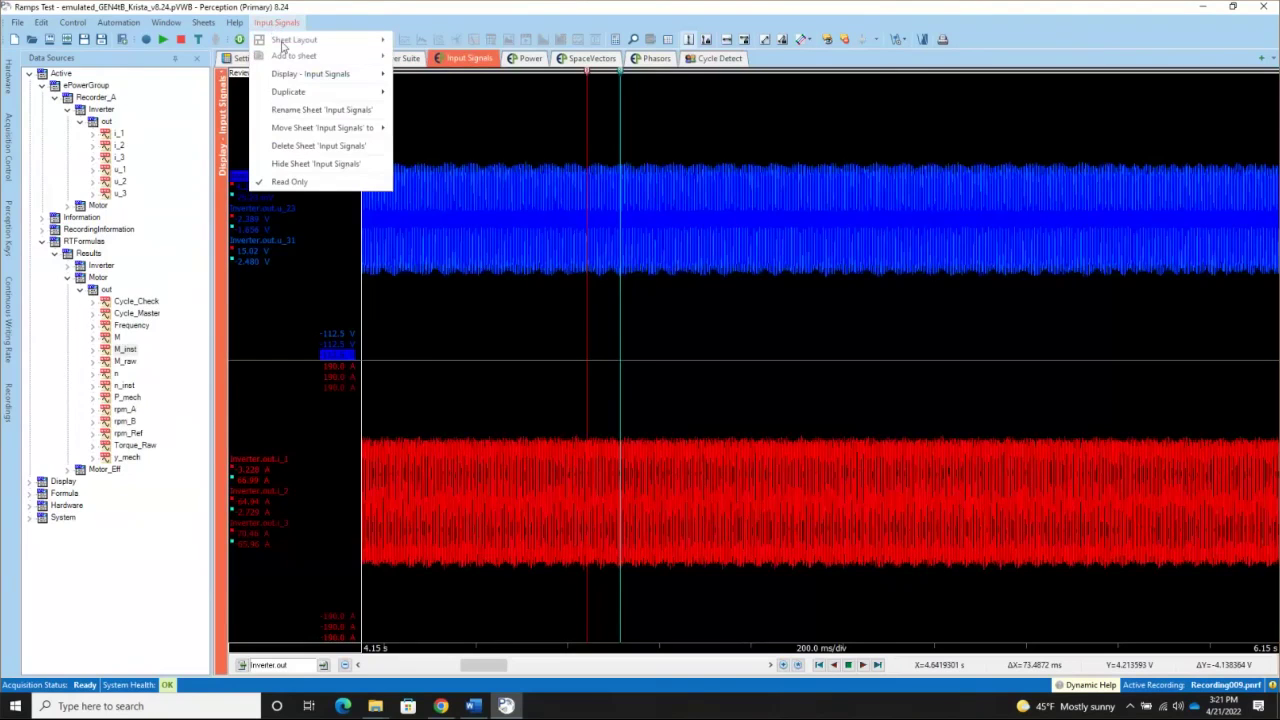
{"action": "left_click", "coordinate": [258, 182]}
Step: Add a meter to the Input Signals sheet and narrow it so the waveform display takes most of the width
{"action": "left_click", "coordinate": [275, 23]}
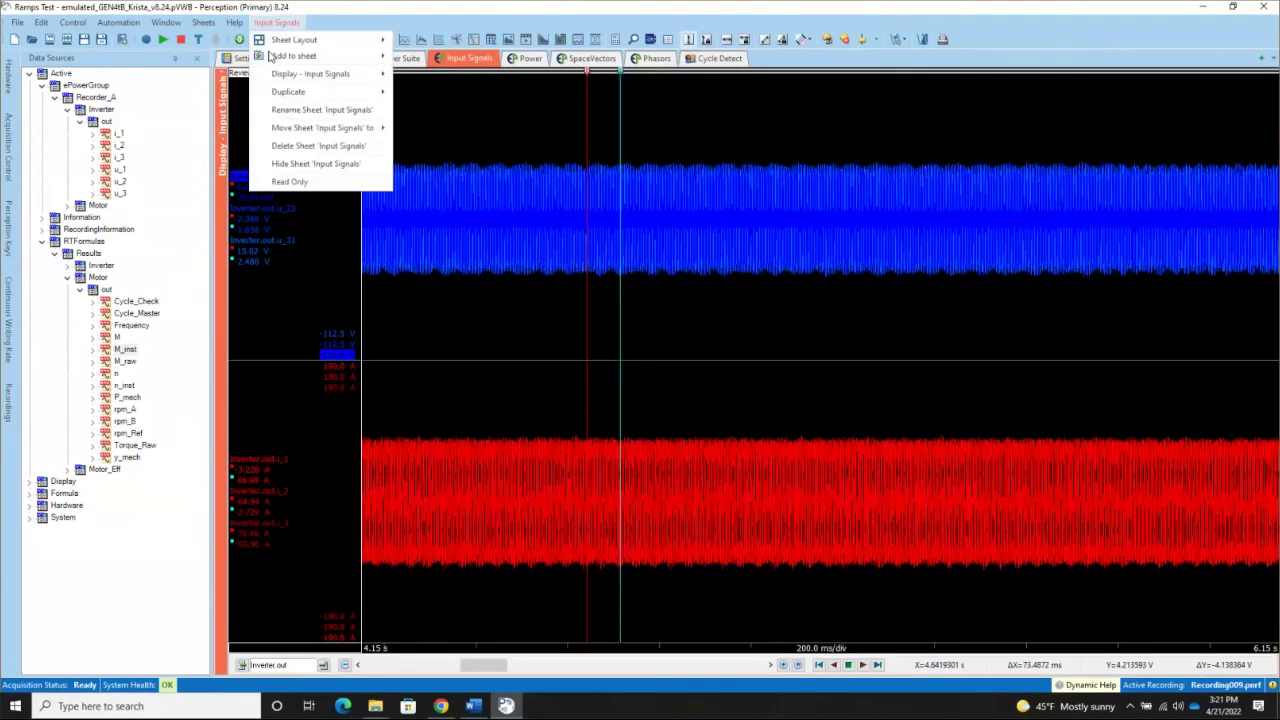
{"action": "mouse_move", "coordinate": [334, 60]}
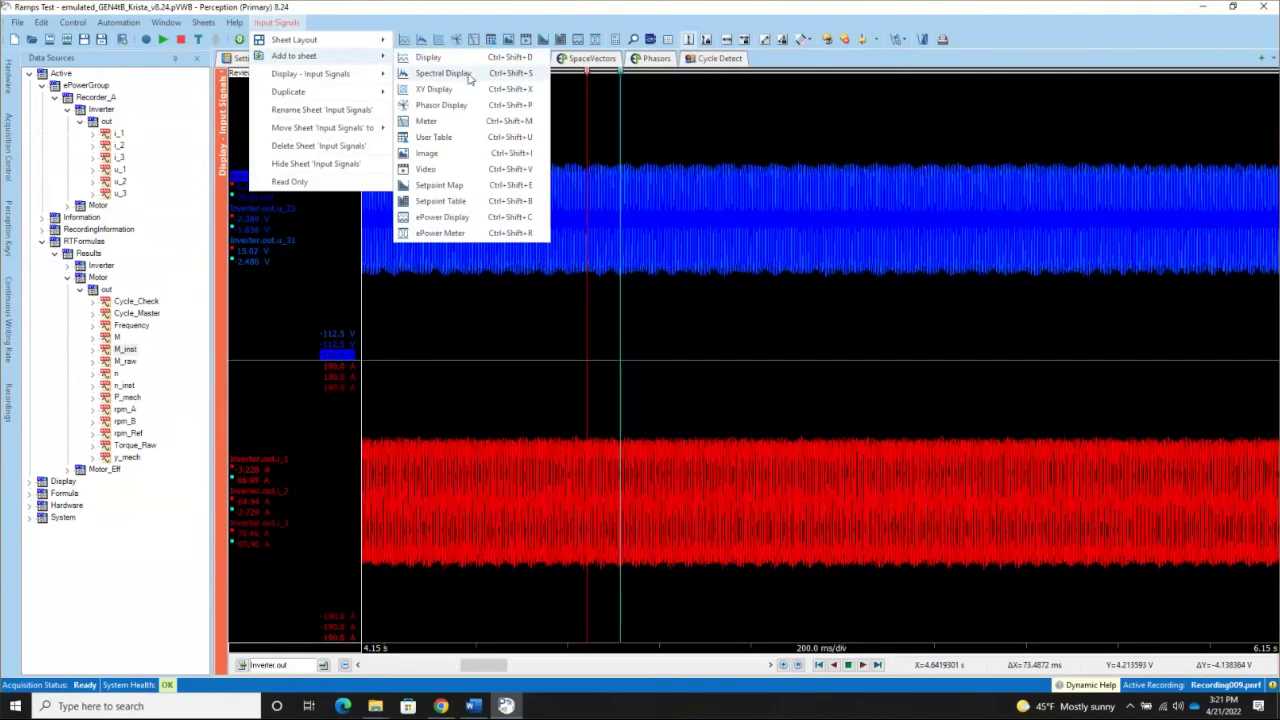
{"action": "left_click", "coordinate": [446, 124]}
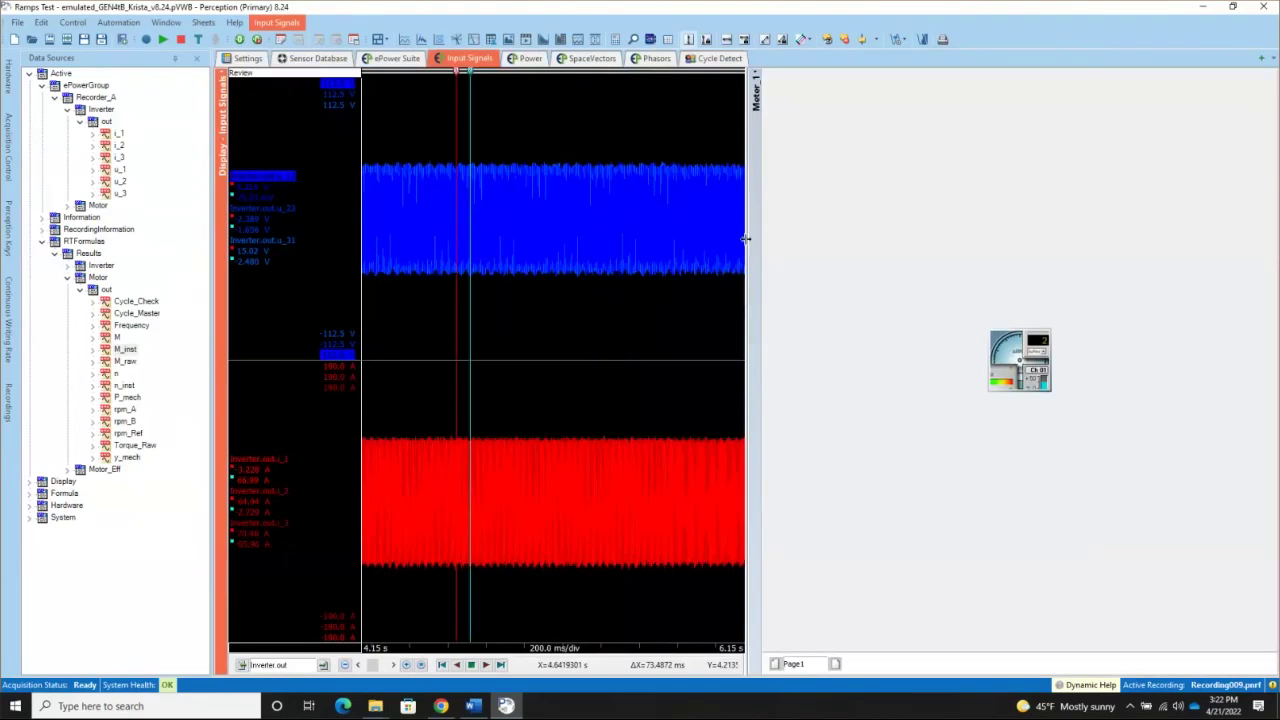
{"action": "left_click_drag", "start_coordinate": [1073, 240], "coordinate": [1074, 240]}
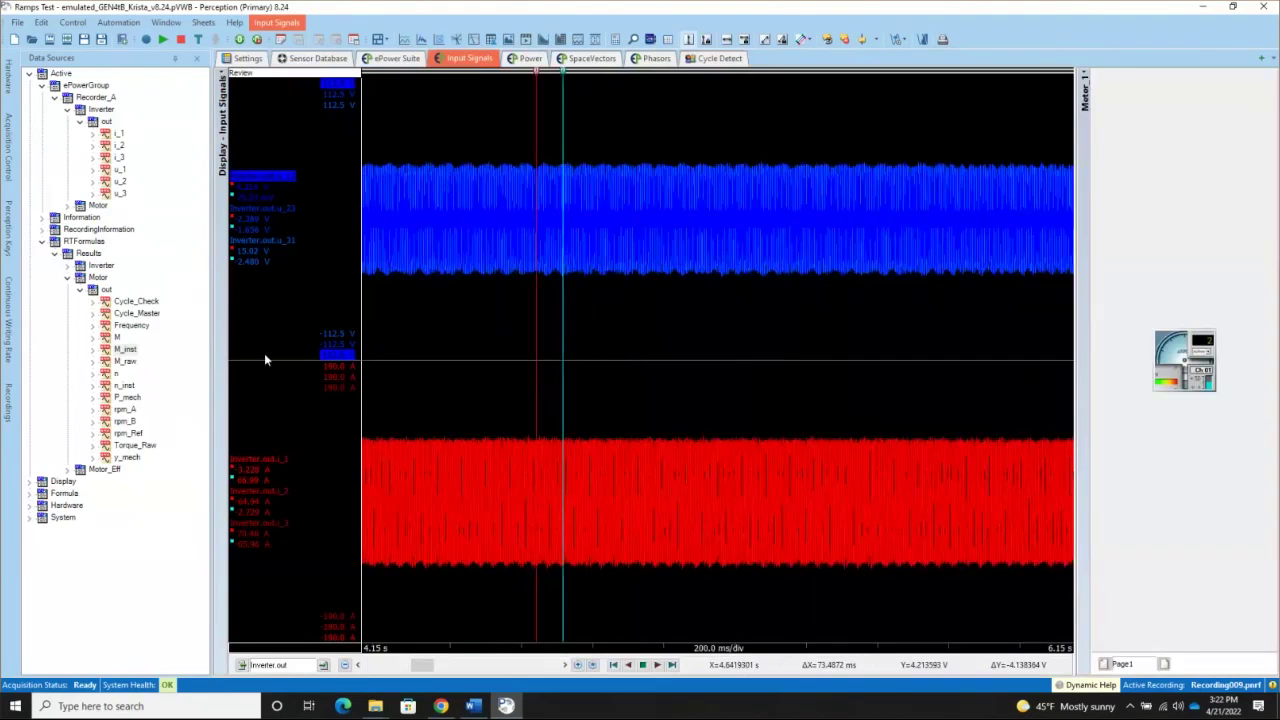
Step: Add the Mean of the inverter's I_1 result from the real-time formulas to the meter on the Input Signals sheet
{"action": "left_click", "coordinate": [67, 277]}
{"action": "left_click", "coordinate": [67, 265]}
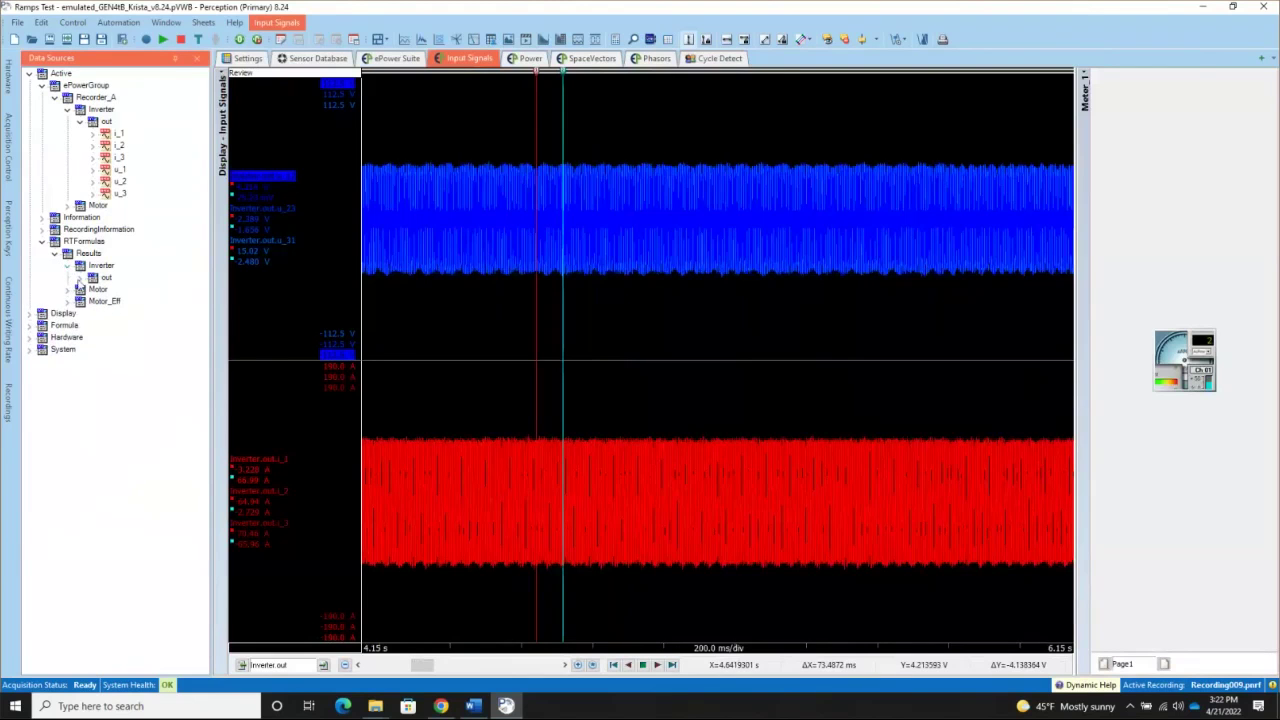
{"action": "left_click", "coordinate": [79, 280]}
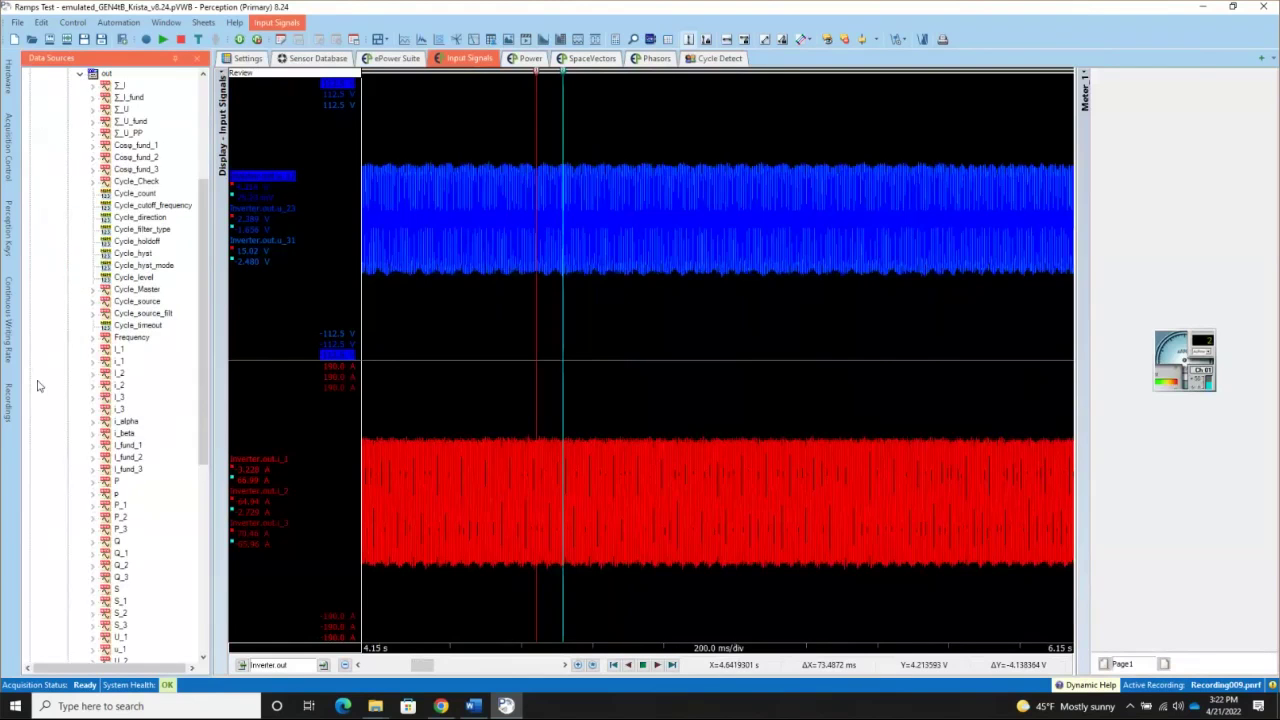
{"action": "left_click", "coordinate": [92, 350]}
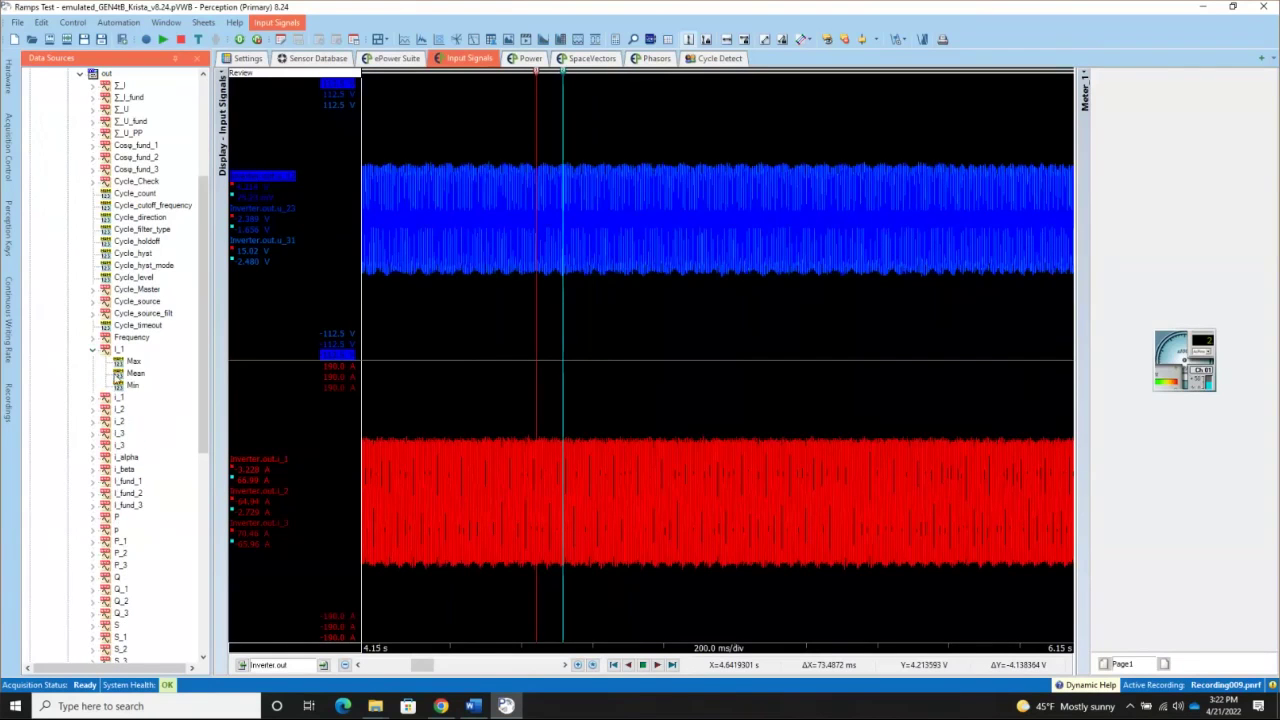
{"action": "left_click", "coordinate": [118, 374]}
{"action": "left_click_drag", "start_coordinate": [118, 374], "coordinate": [1182, 175]}
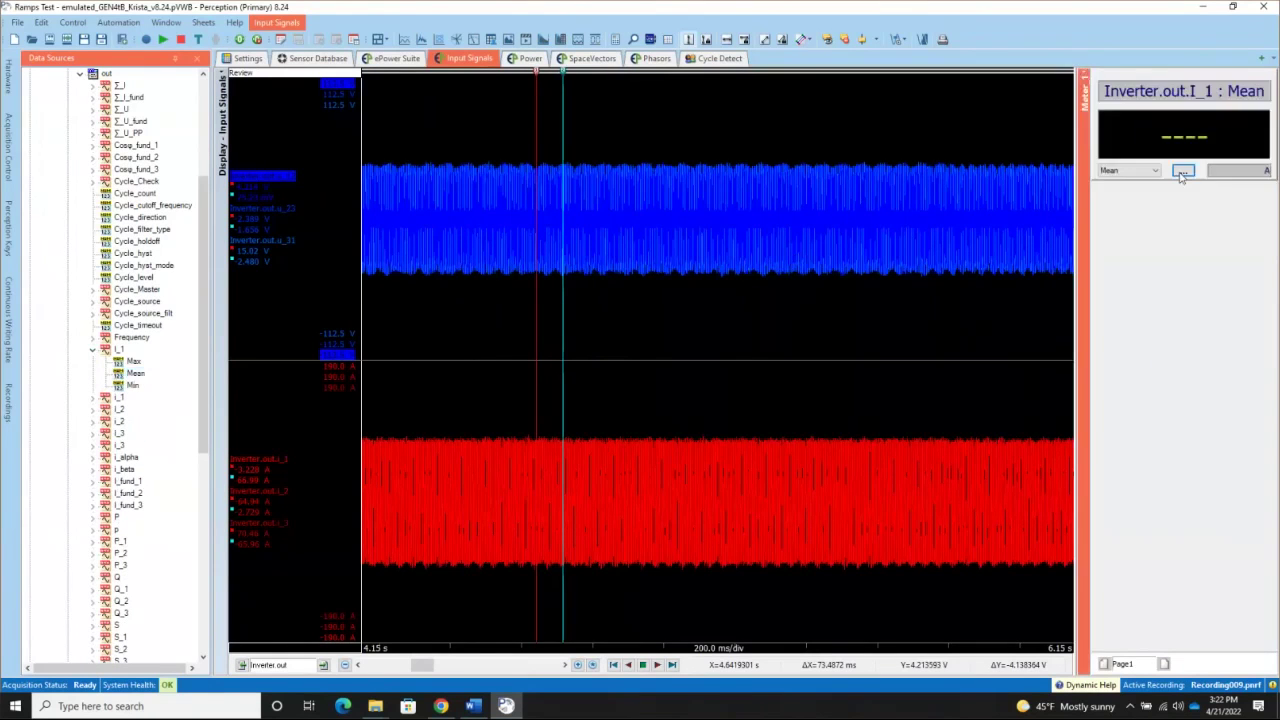
Step: Add the Mean values of the inverter results I_2 and I_3 to the meter together, below I_1
{"action": "left_click", "coordinate": [92, 410]}
{"action": "left_click", "coordinate": [92, 469]}
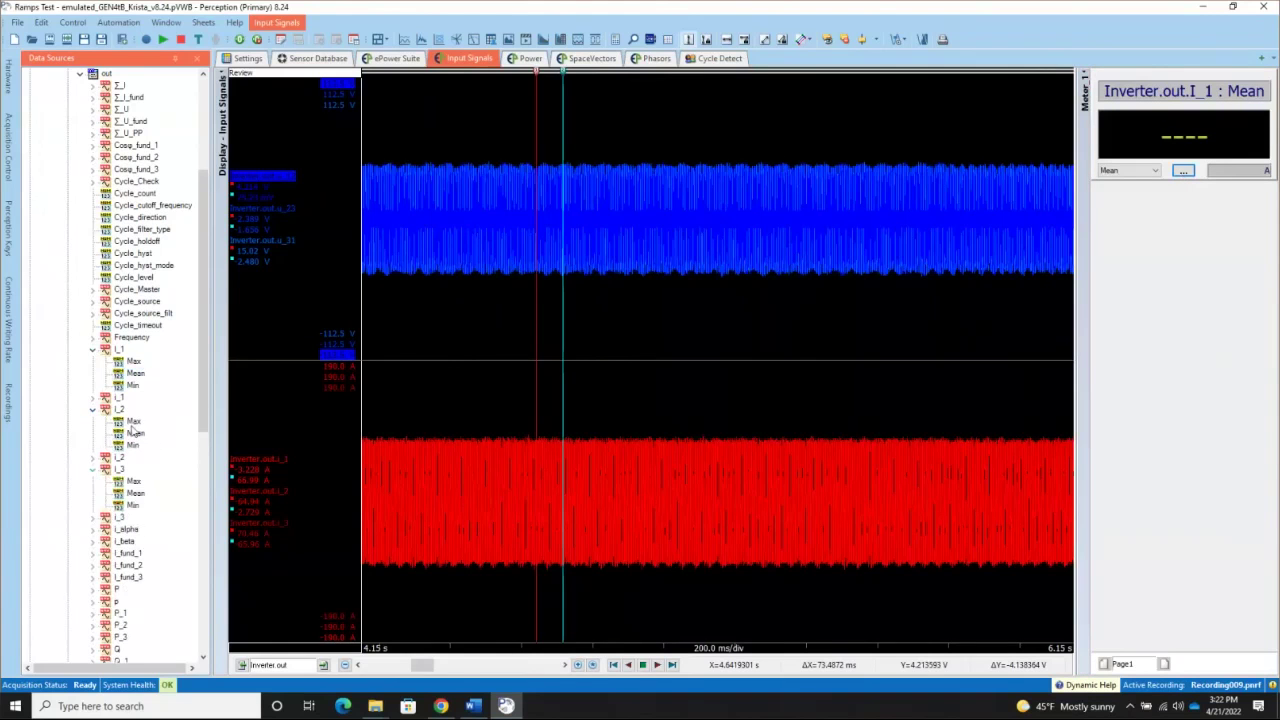
{"action": "left_click", "coordinate": [134, 432]}
{"action": "left_click", "coordinate": [138, 494], "text": "ctrl"}
{"action": "left_click_drag", "start_coordinate": [118, 440], "coordinate": [1144, 336]}
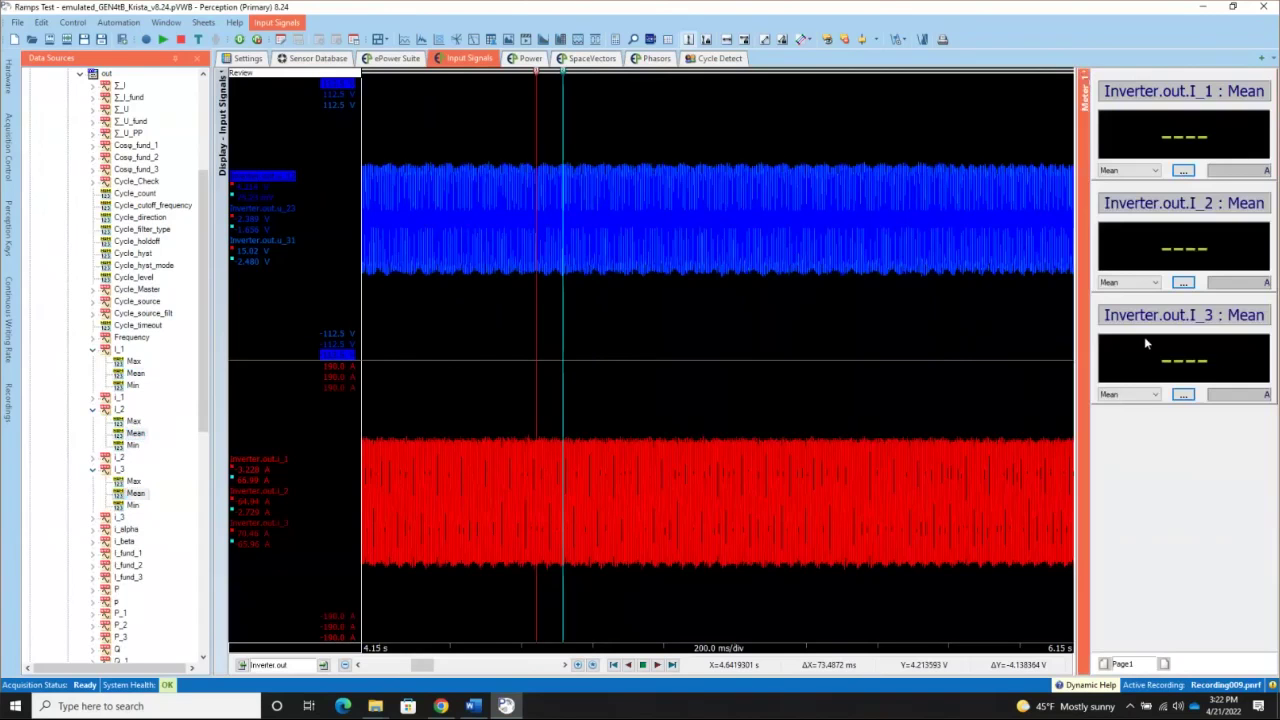
{"action": "left_click", "coordinate": [566, 337]}
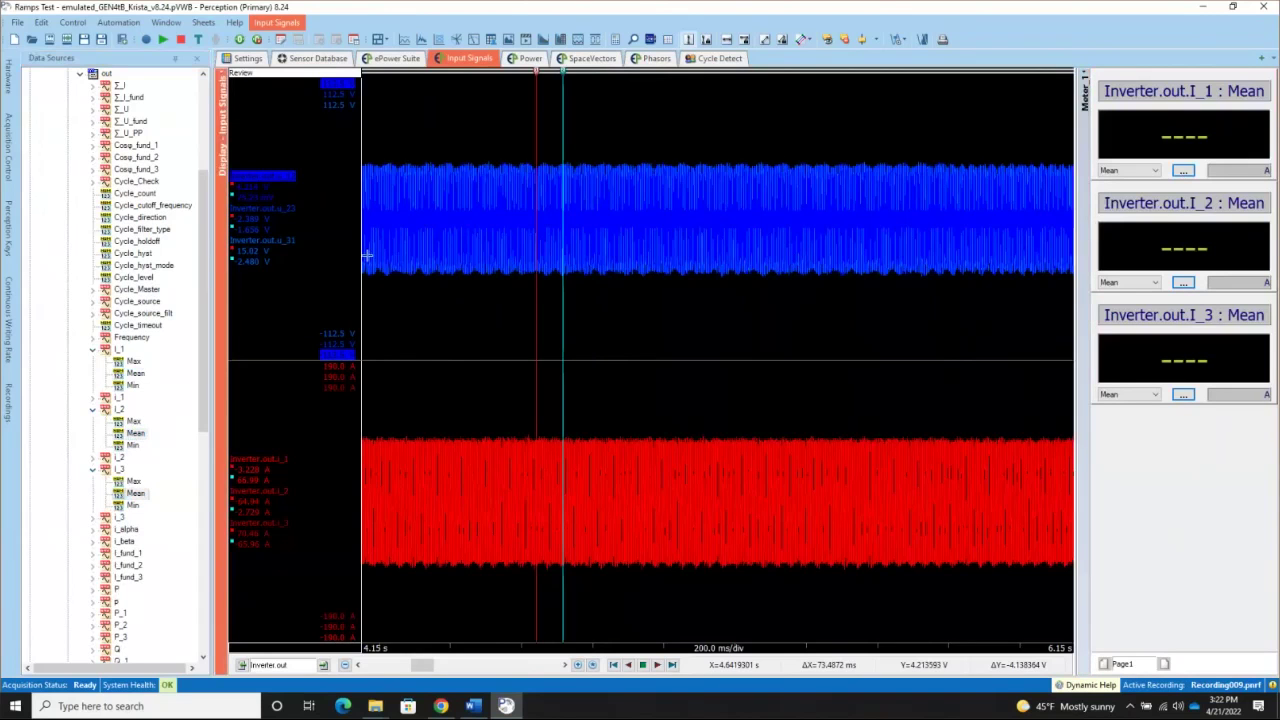
Step: Run a live preview to check the inverter readings on the Input Signals and ePower Suite sheets, then stop the acquisition
{"action": "left_click", "coordinate": [145, 41]}
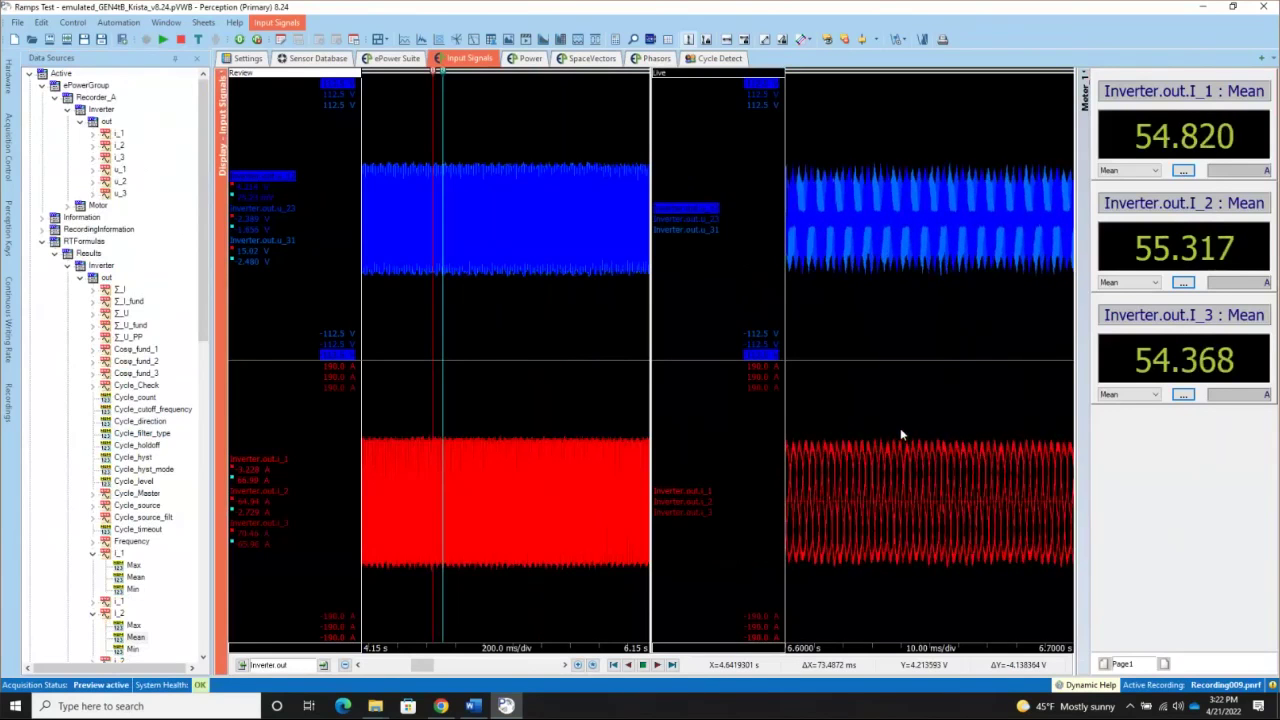
{"action": "left_click", "coordinate": [397, 58]}
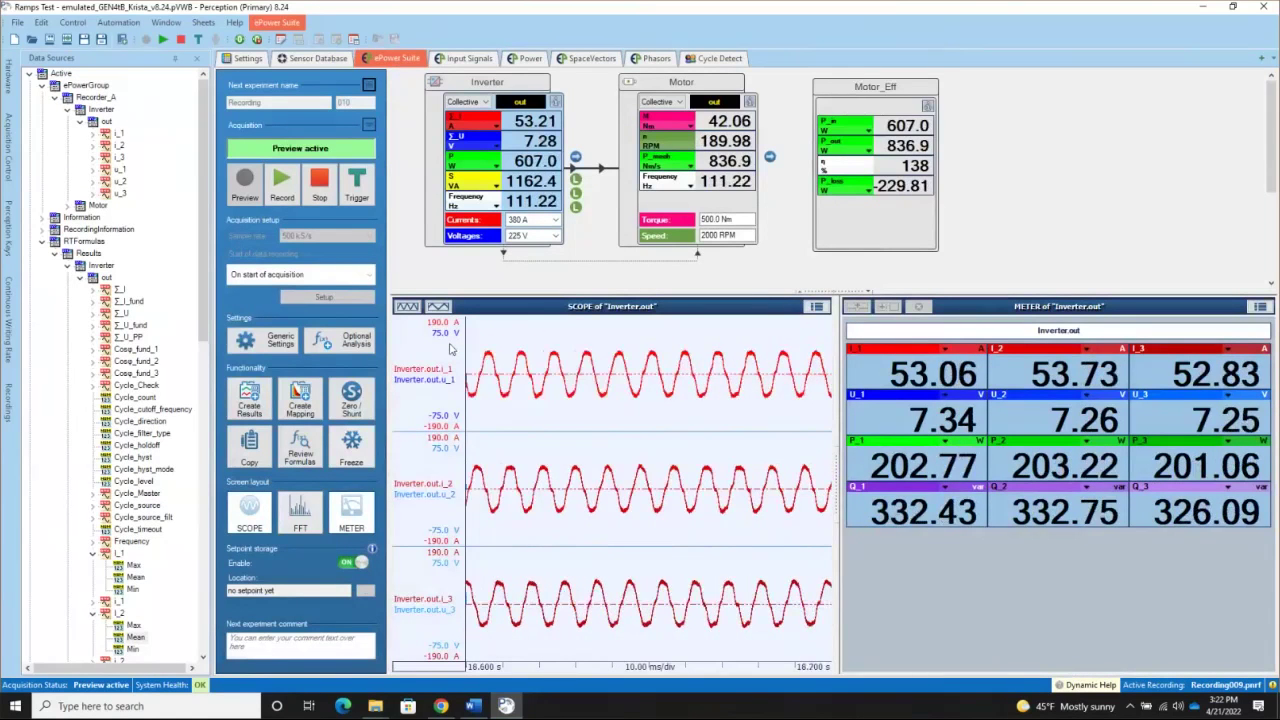
{"action": "left_click", "coordinate": [318, 186]}
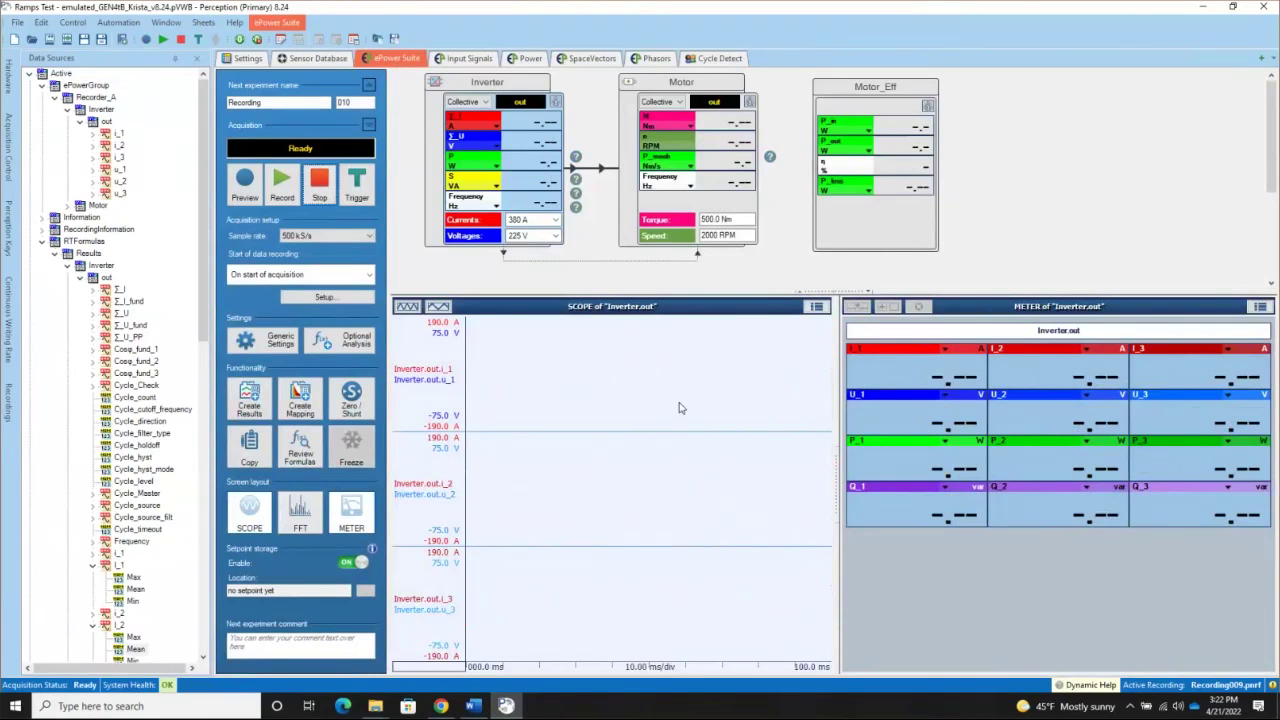
Step: Collapse the Data Sources pane to widen the workspace and view the Input Signals sheet
{"action": "left_click", "coordinate": [175, 58]}
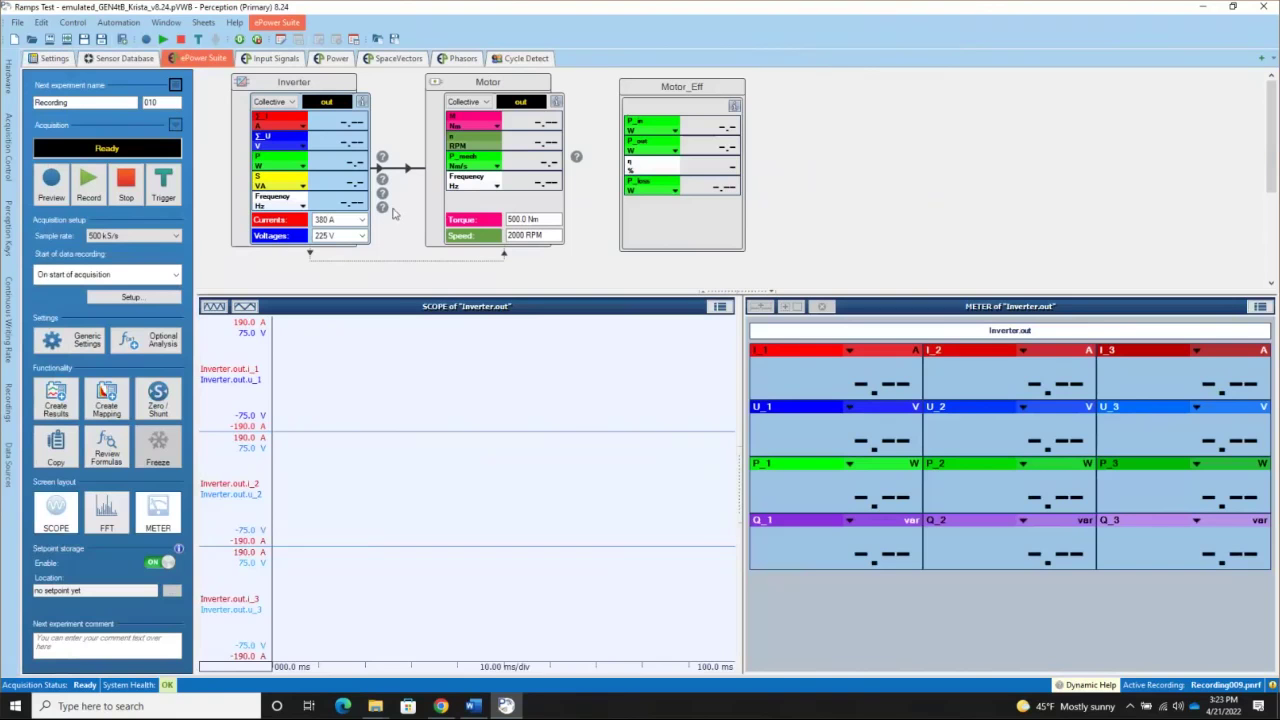
{"action": "left_click", "coordinate": [272, 58]}
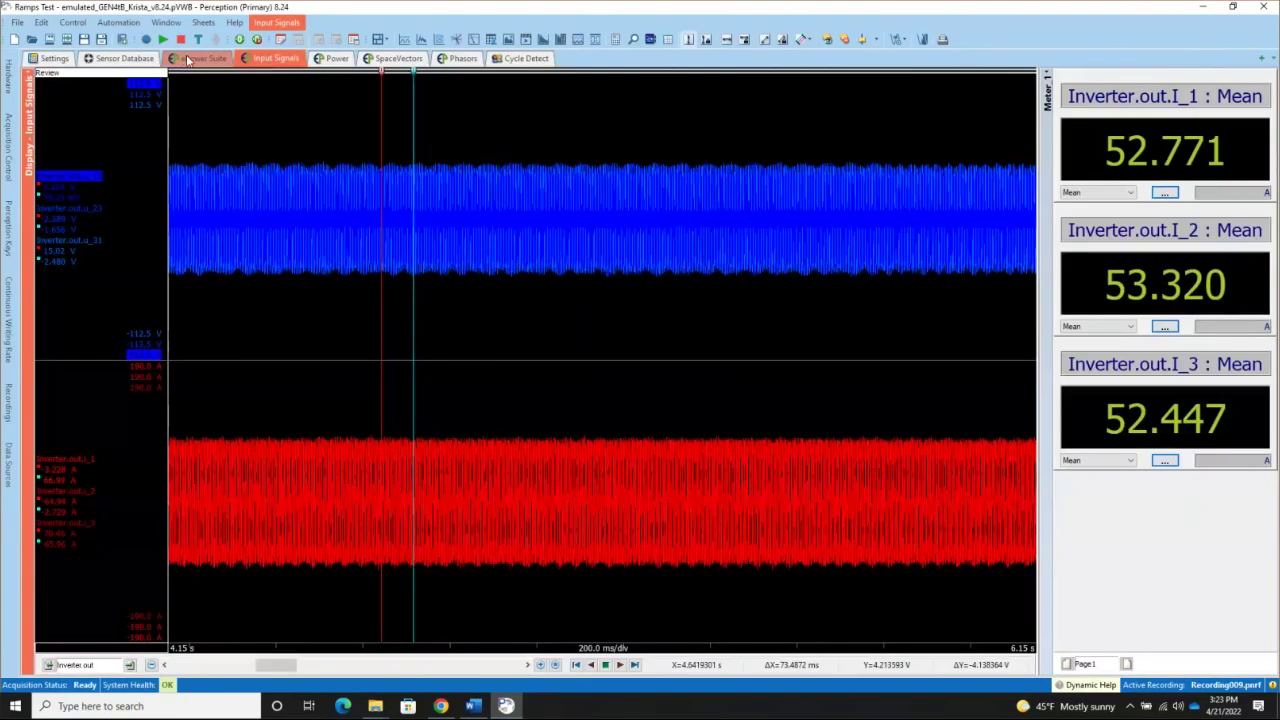
Step: Create a new live power results sheet for the inverter from ePower Suite, then return to the ePower Suite sheet
{"action": "left_click", "coordinate": [200, 58]}
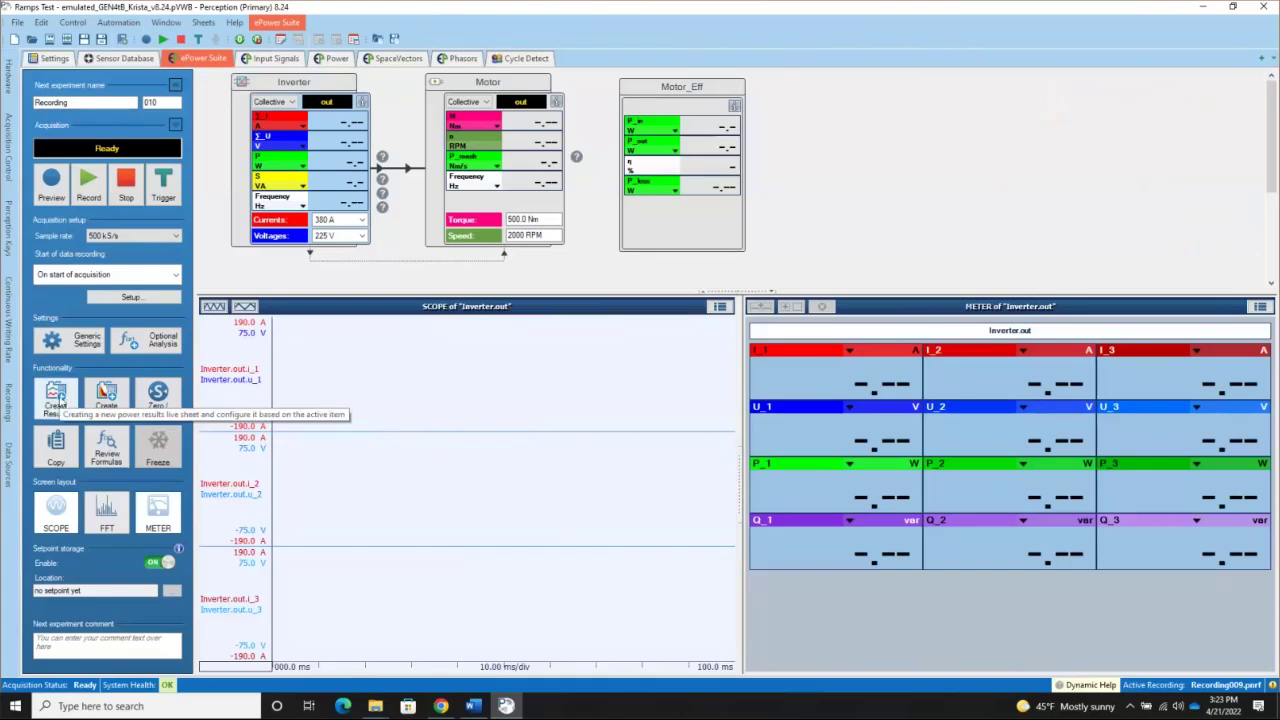
{"action": "left_click", "coordinate": [57, 398]}
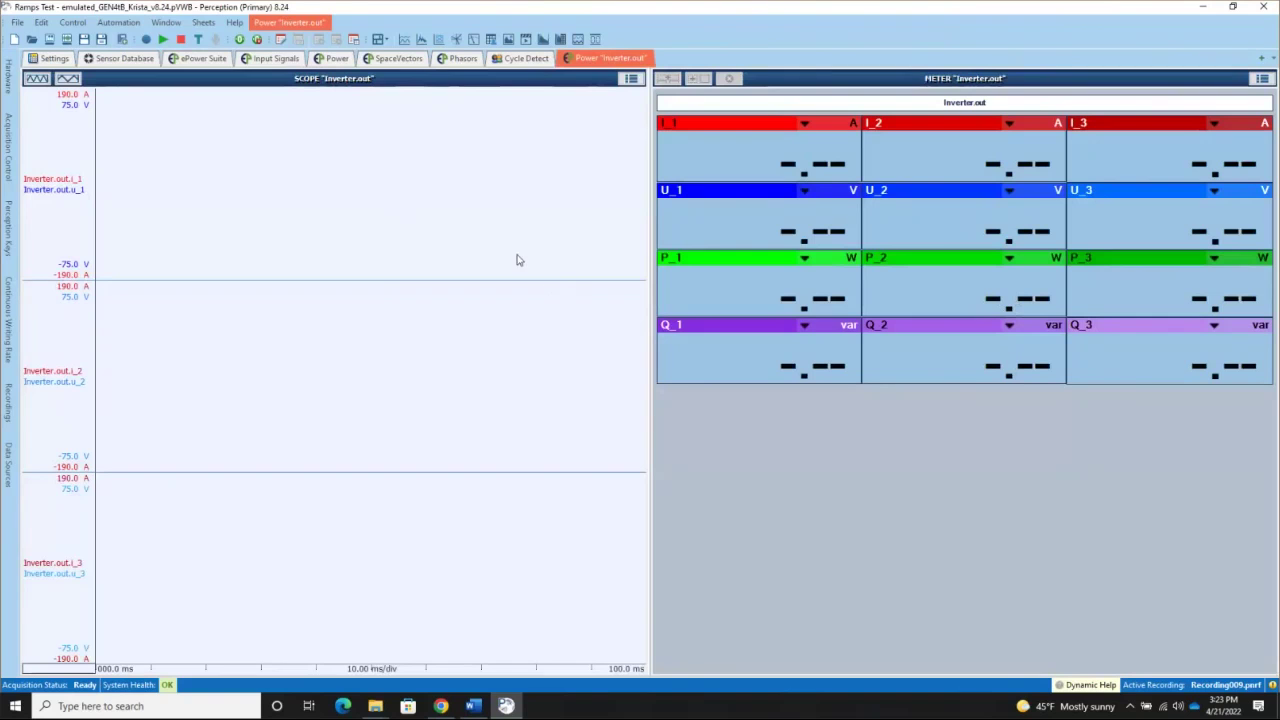
{"action": "left_click", "coordinate": [198, 58]}
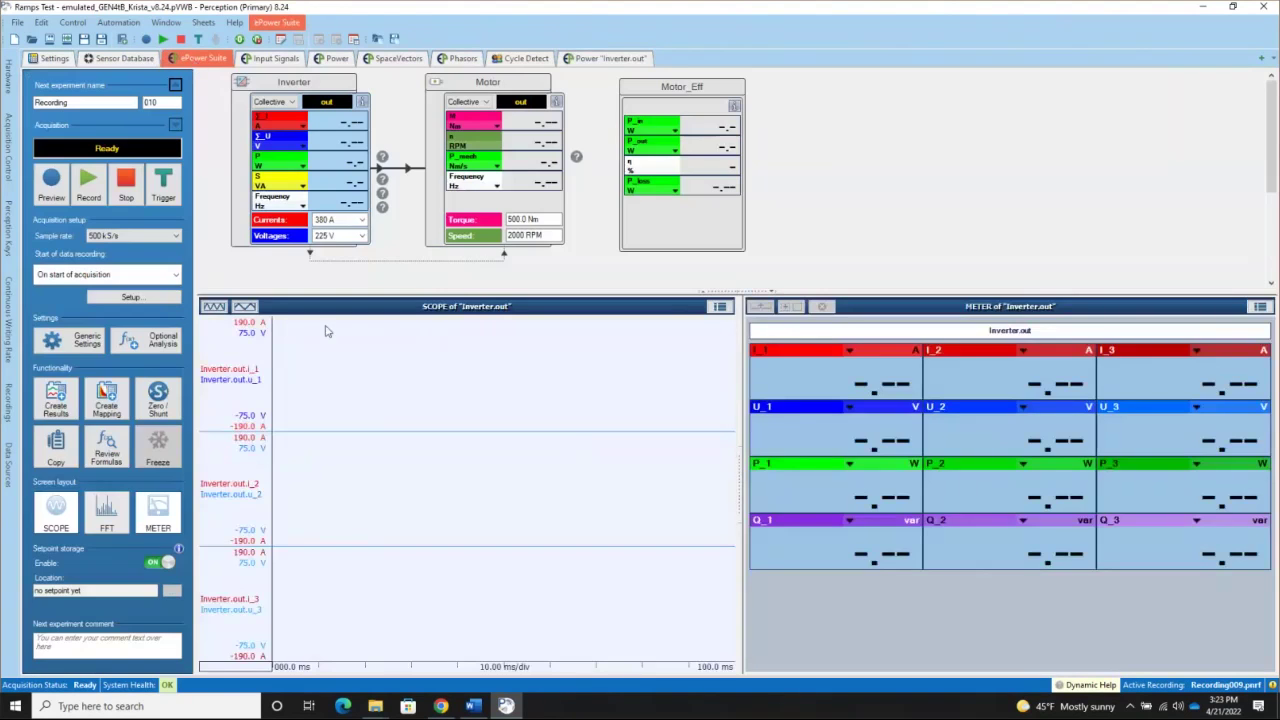